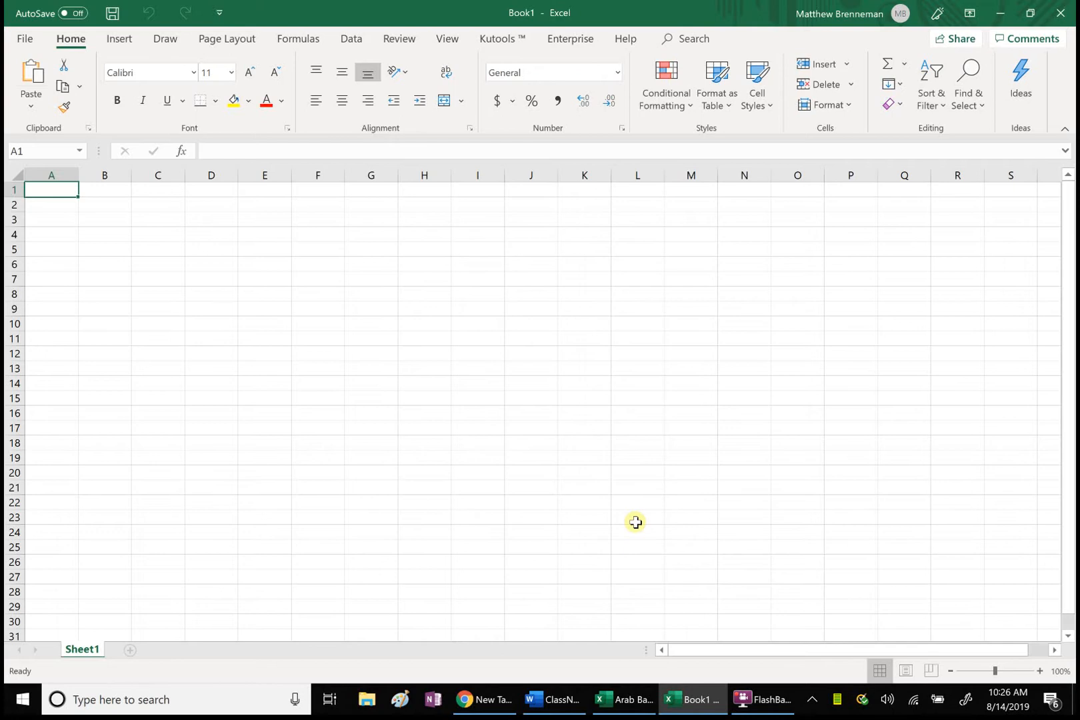
Step: Rename the Sheet1 worksheet as Template
double_click(77, 648)
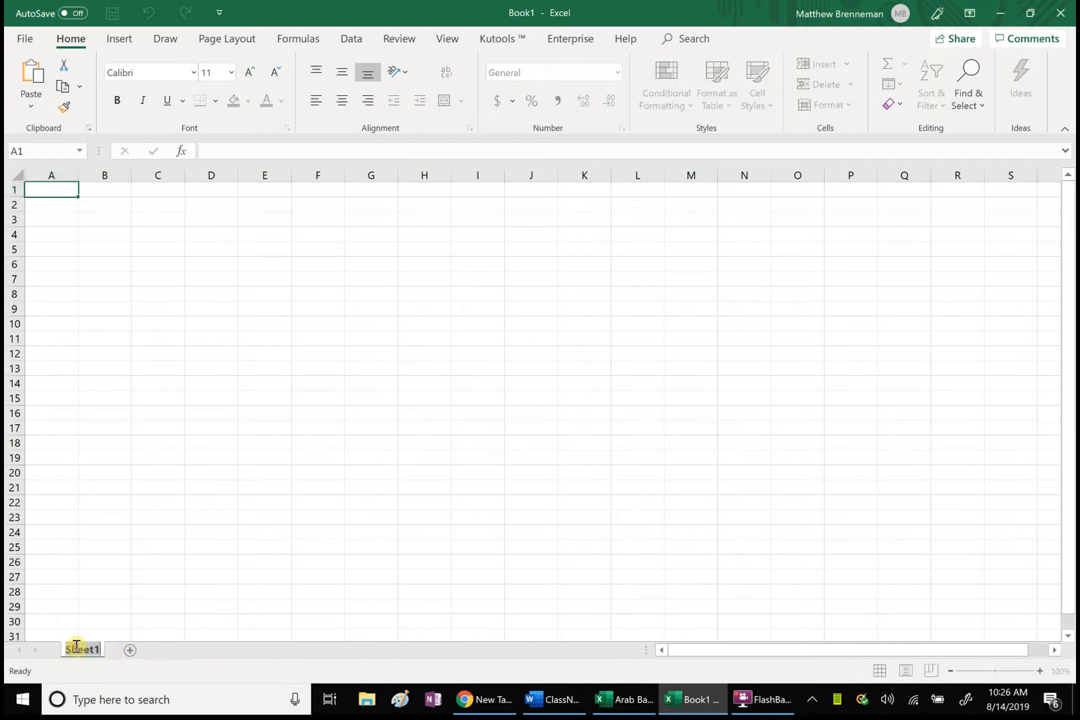
text(Template)
click(393, 545)
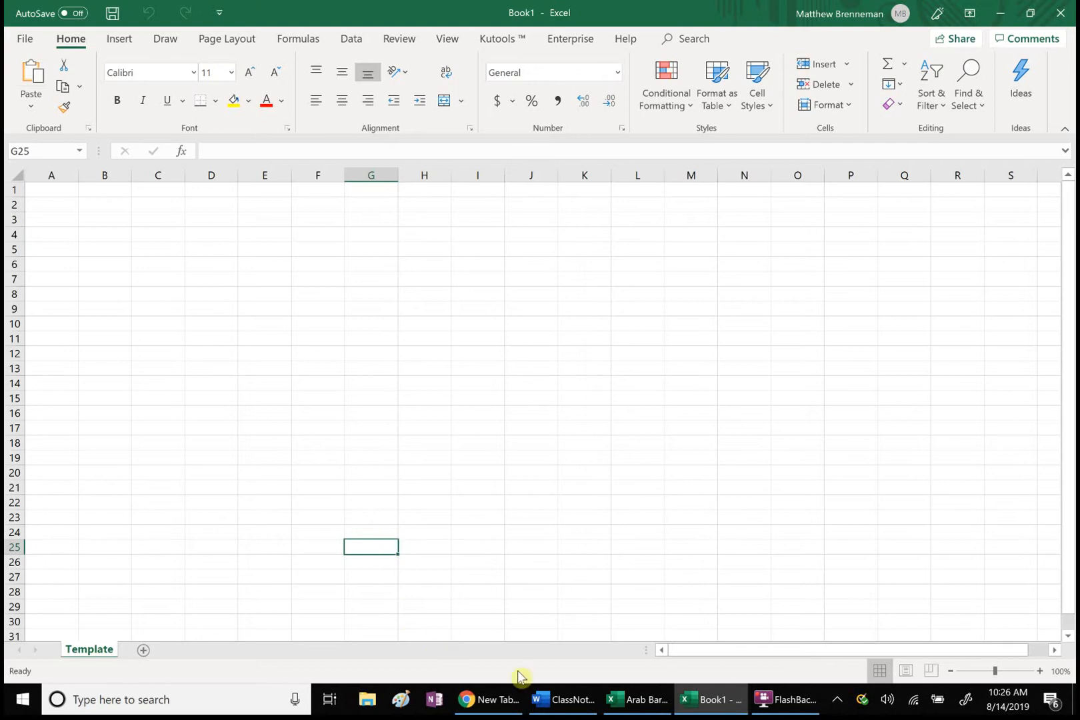
Step: Switch to the ClassNotes Word document and examine the section on computing a confidence interval and the margin of error
click(567, 705)
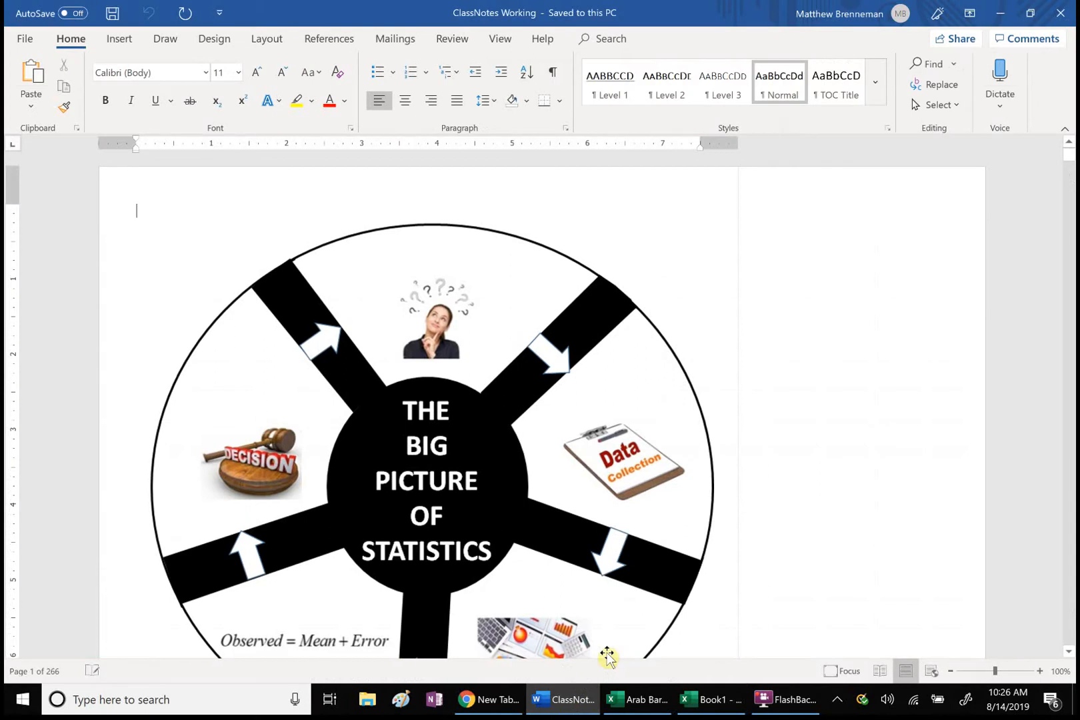
drag(1069, 155, 1069, 516)
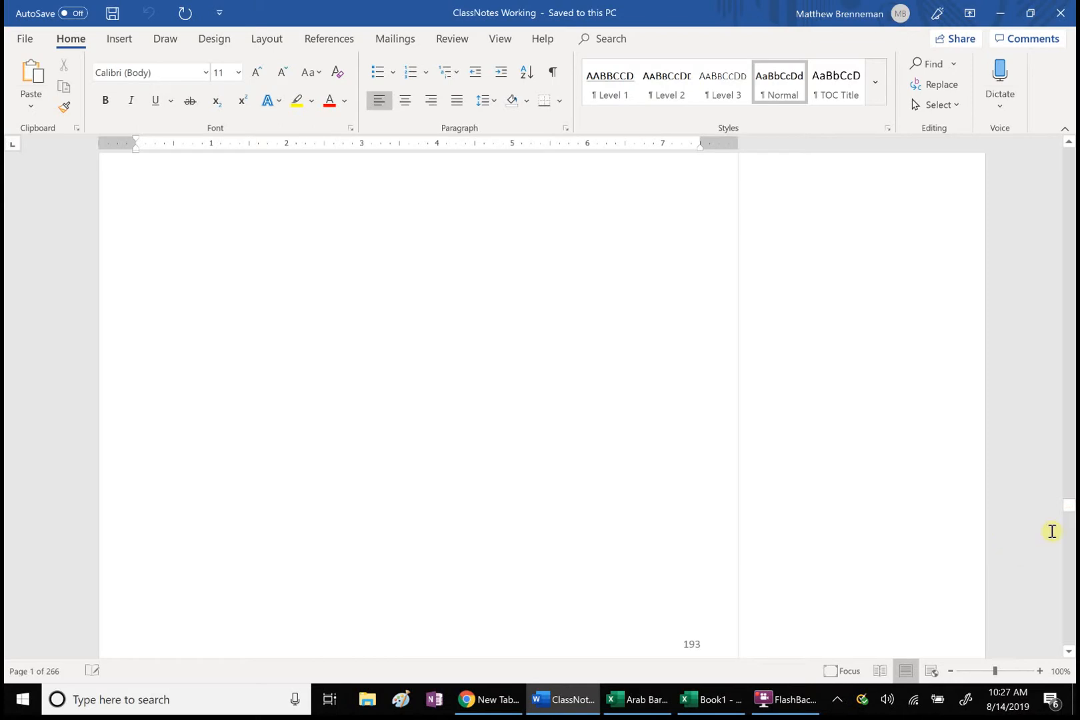
click(1070, 572)
click(1070, 572)
click(1070, 572)
click(1070, 572)
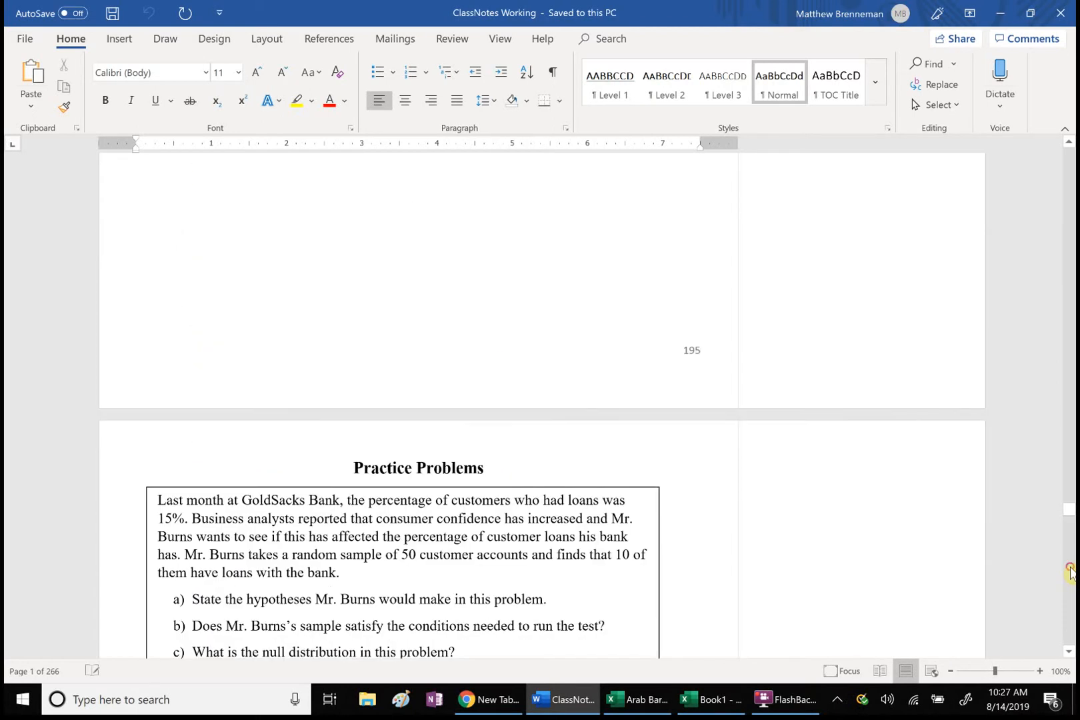
click(1070, 572)
click(1070, 572)
click(1070, 572)
click(1028, 610)
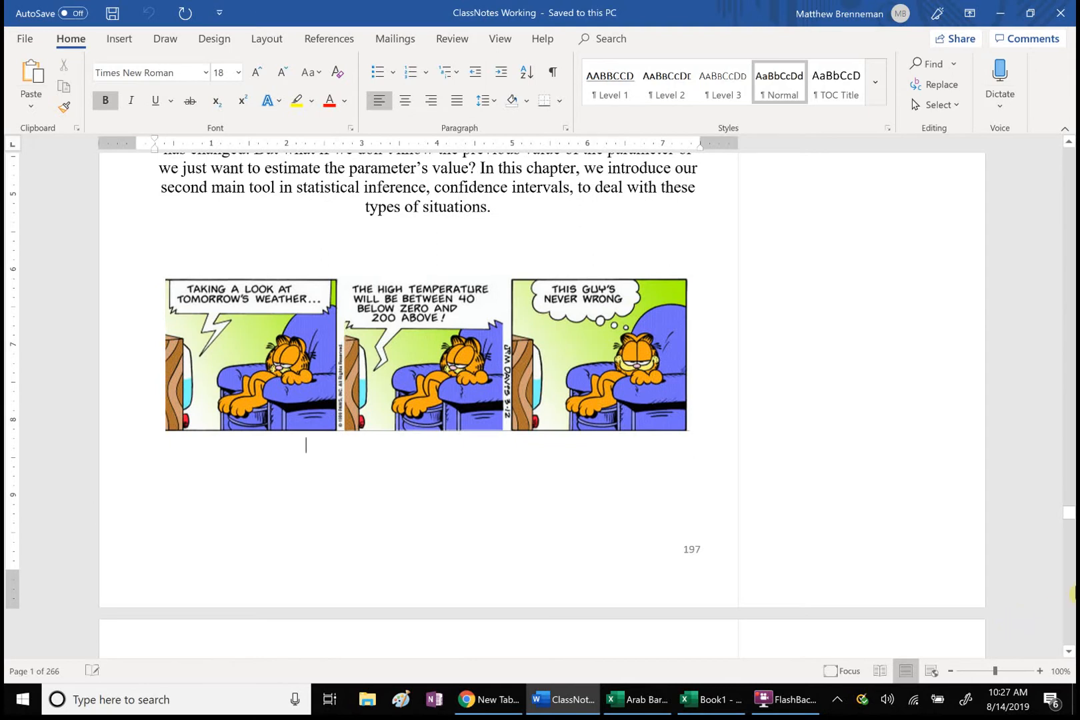
click(1071, 590)
click(1071, 591)
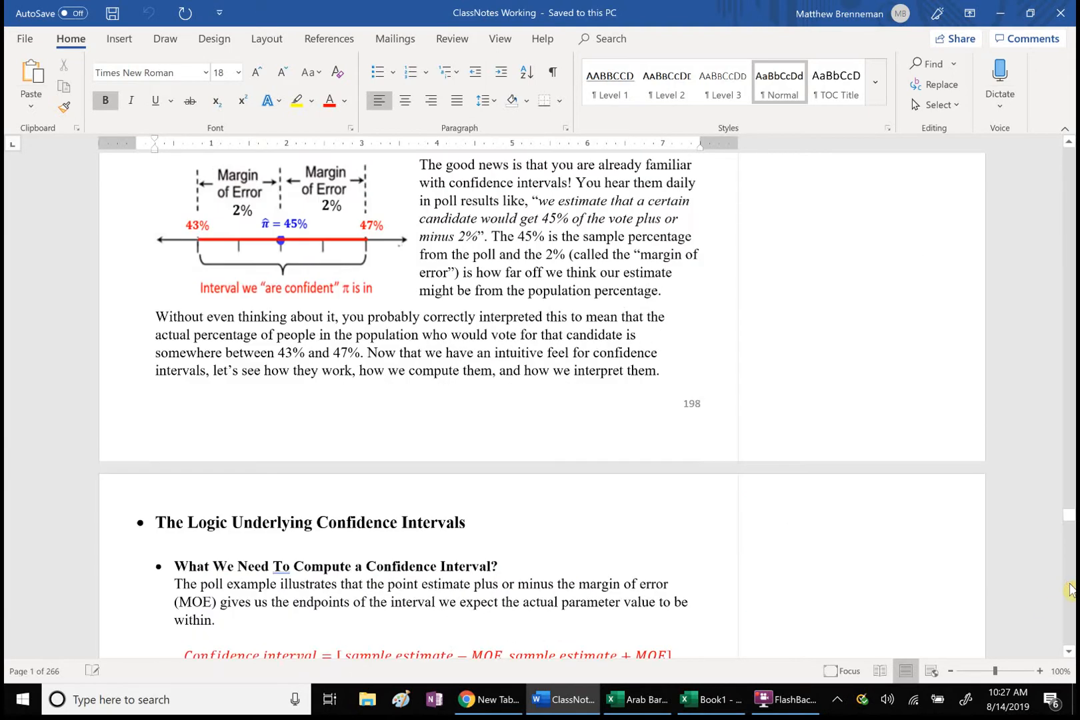
click(1071, 591)
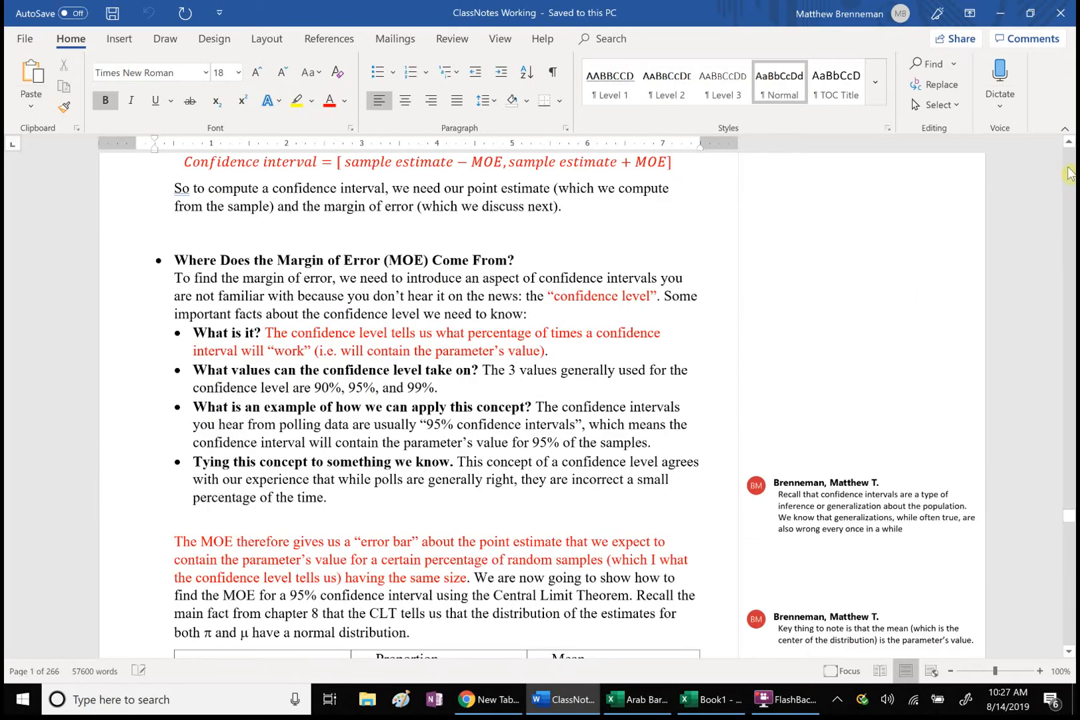
click(1068, 142)
click(1069, 142)
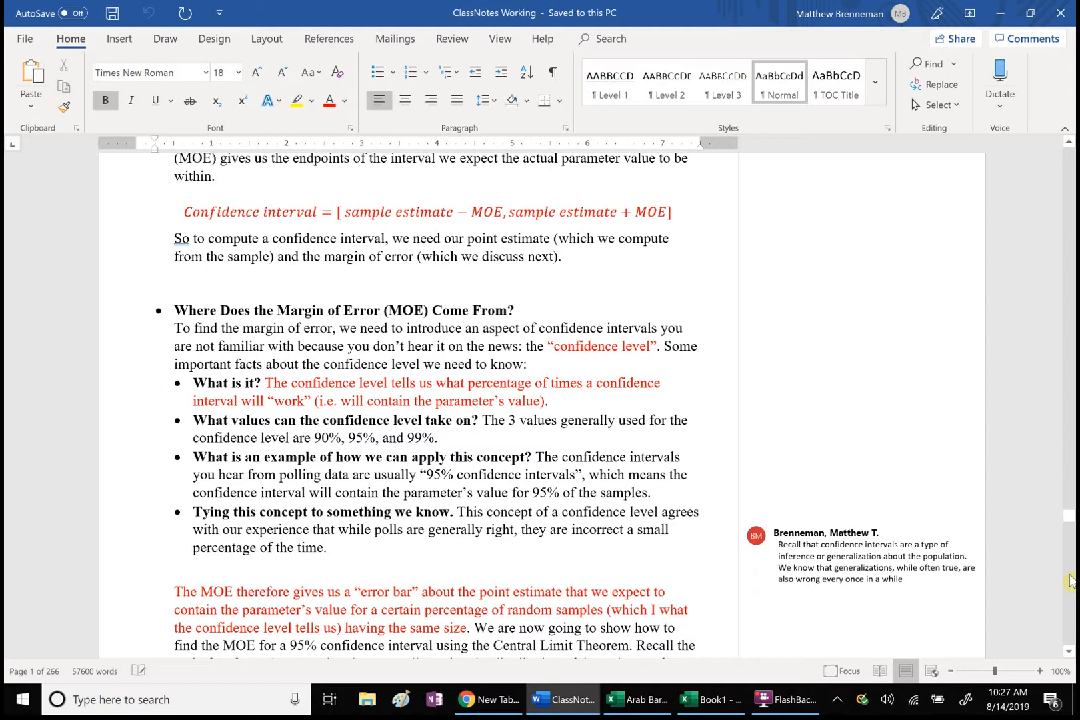
Step: Switch back to the Book1 workbook in Excel and enter the heading "Sumaarized Data" in cell C1
click(720, 703)
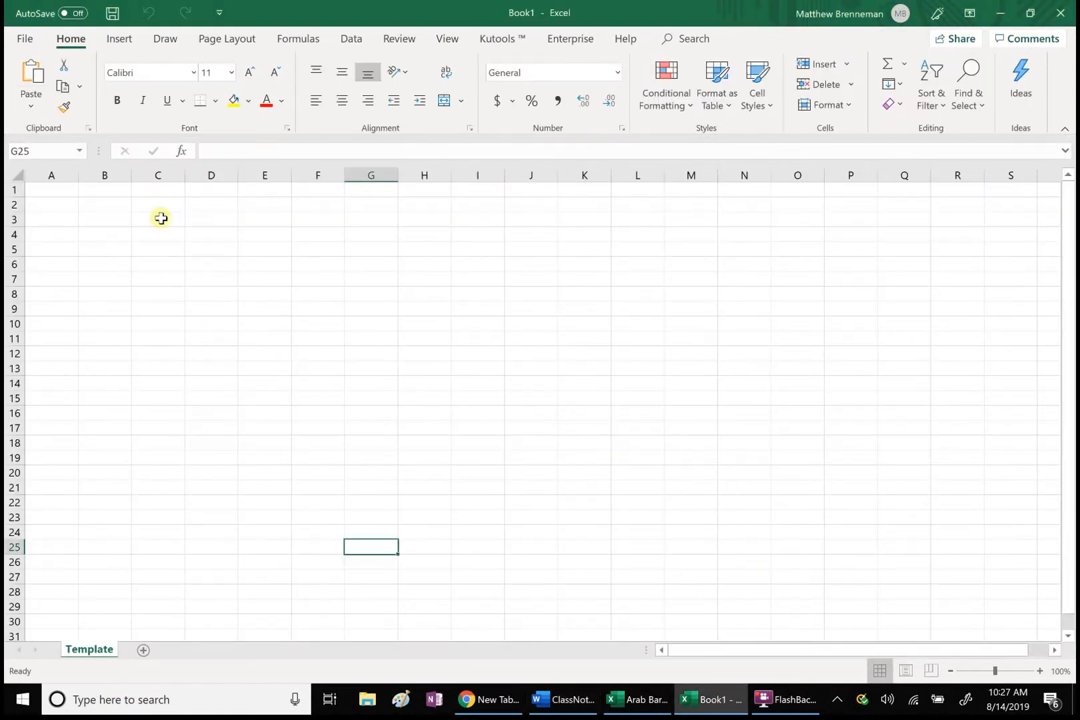
click(158, 194)
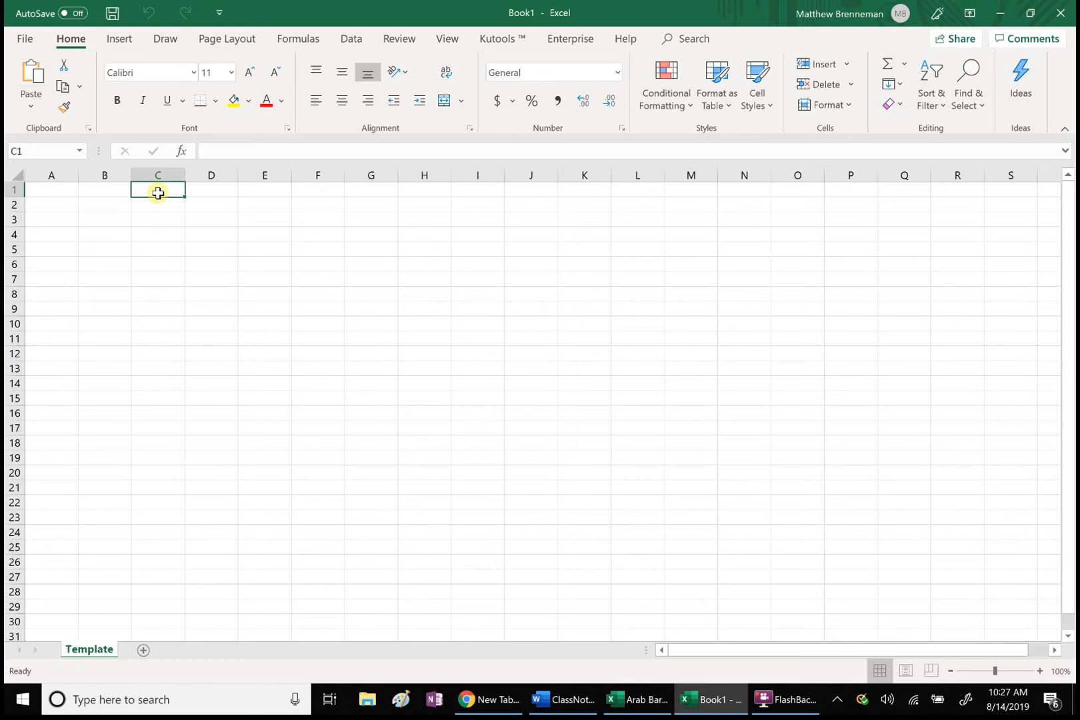
text(Su)
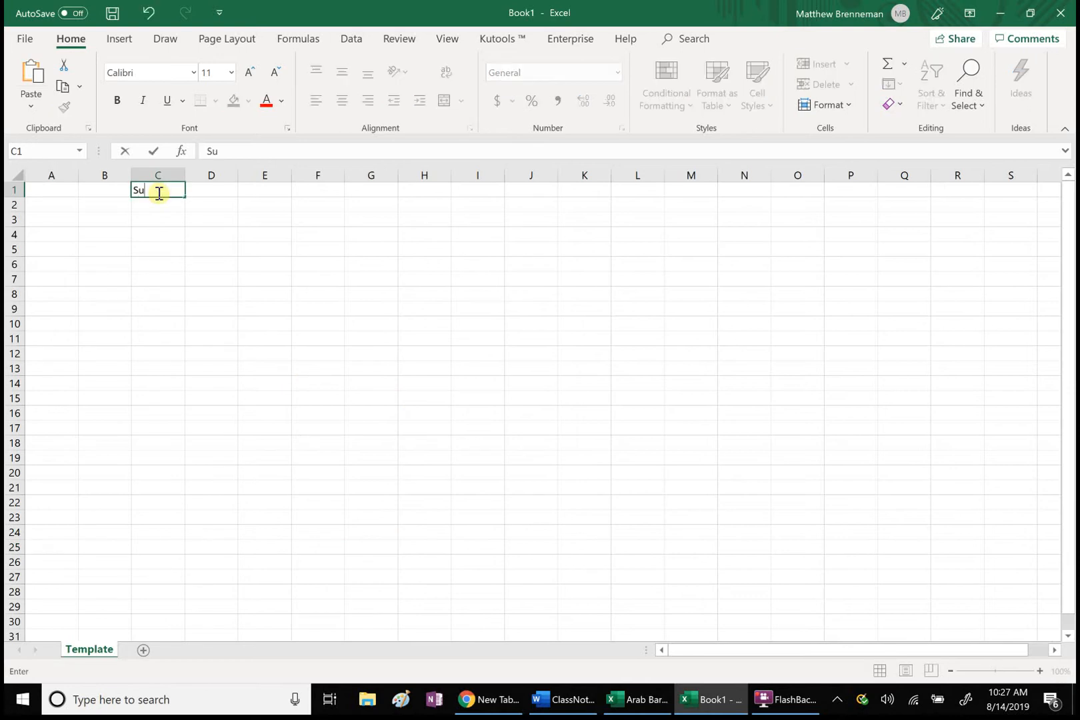
text(maarized Data)
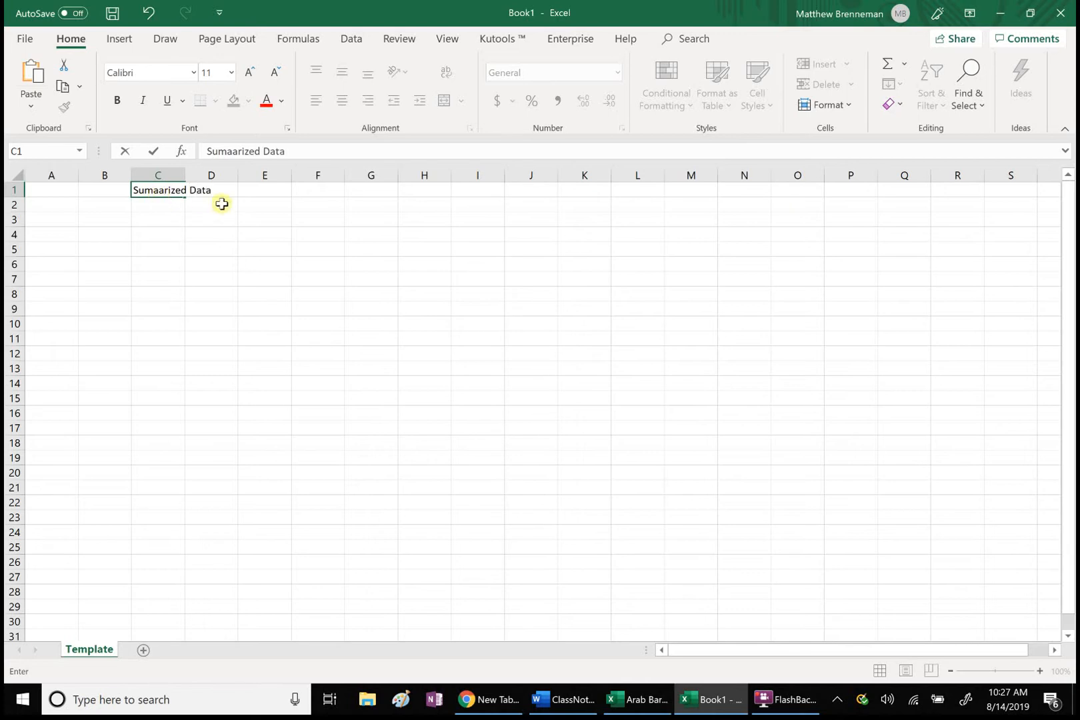
click(312, 156)
click(262, 194)
Step: Enter "(given pi hat)" in cell D1
click(219, 190)
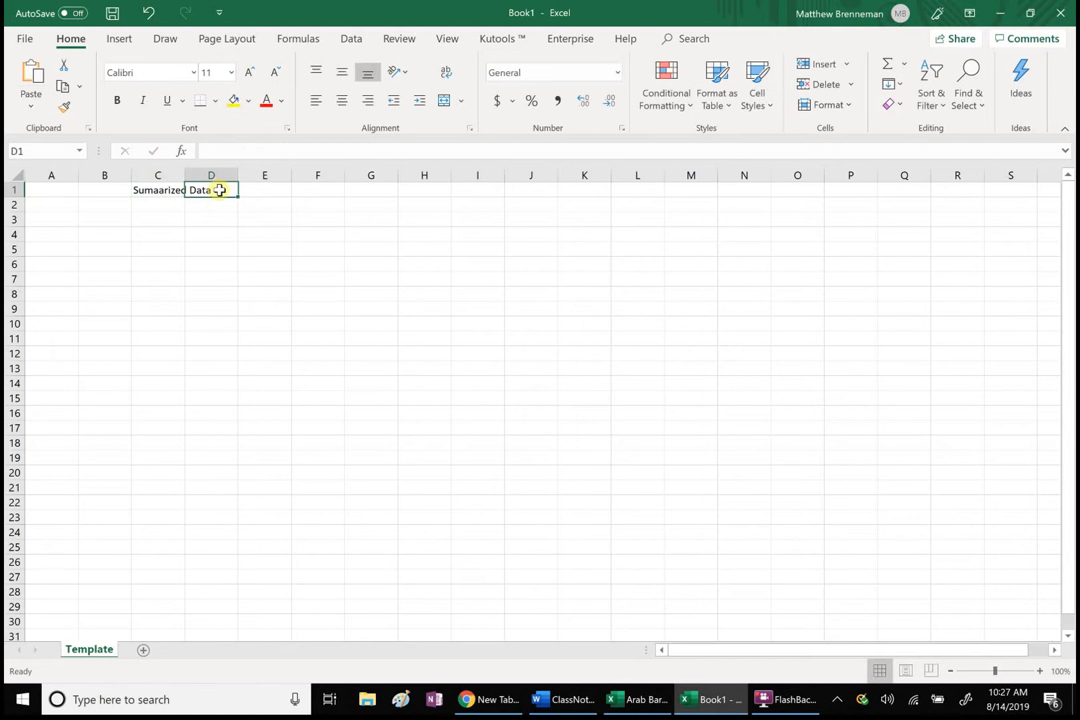
text((given pi hat)
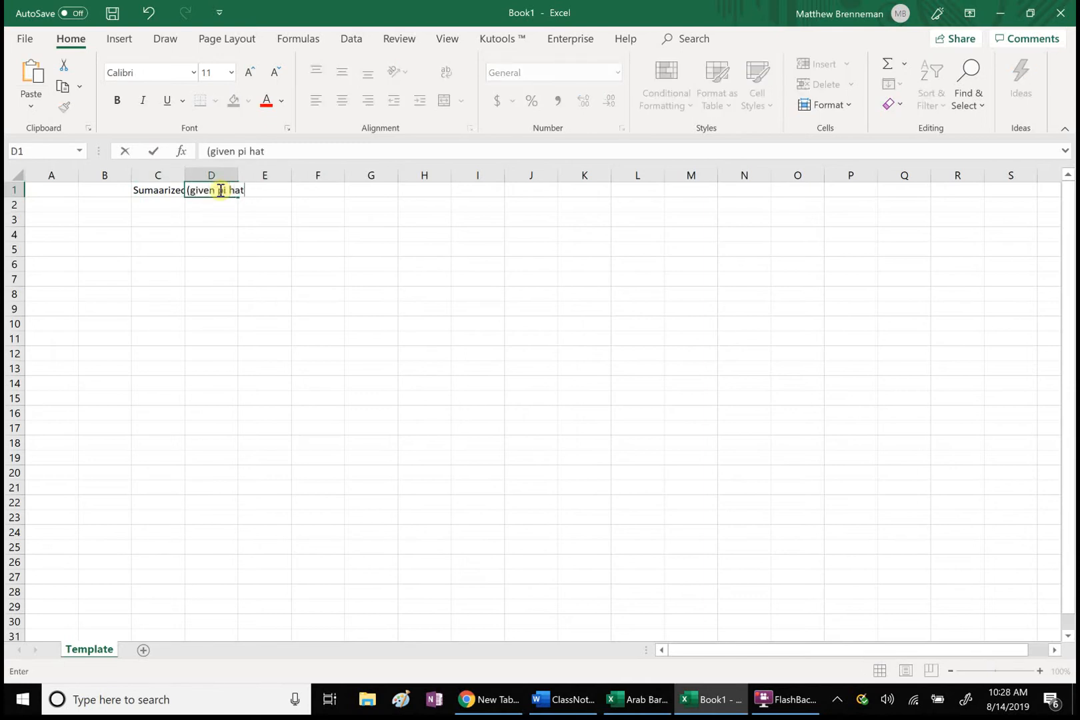
text())
click(352, 246)
Step: Enter the heading "Raw Data Set" in cell L1
click(622, 191)
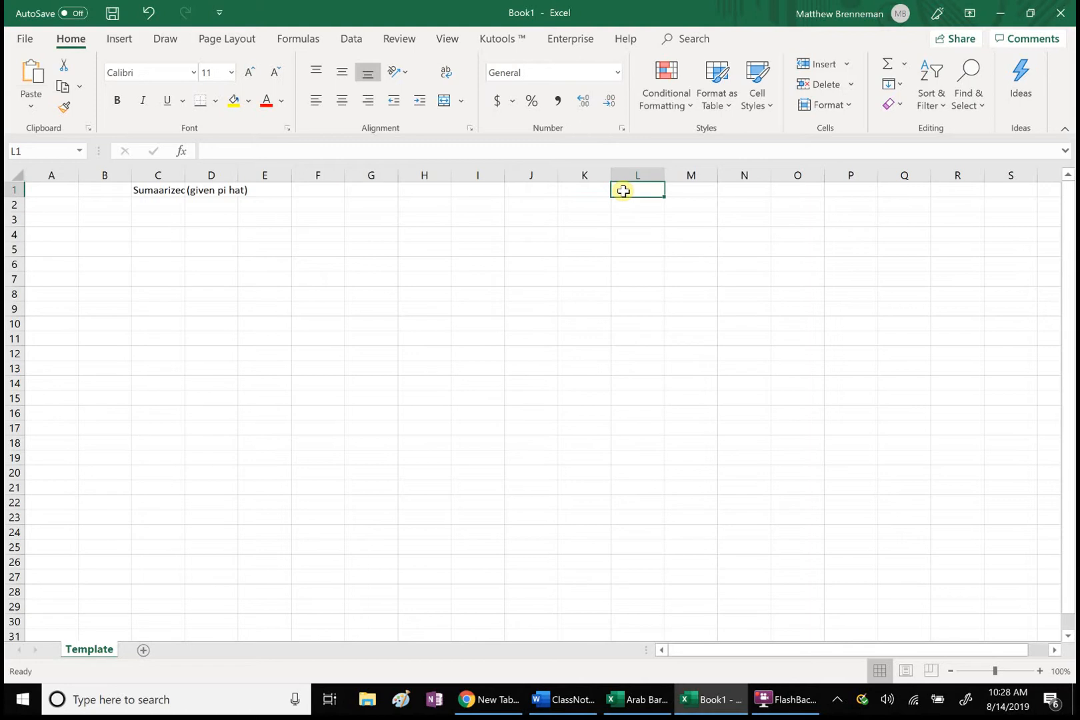
text(D)
key(BackSpace)
text(Raw Data Set)
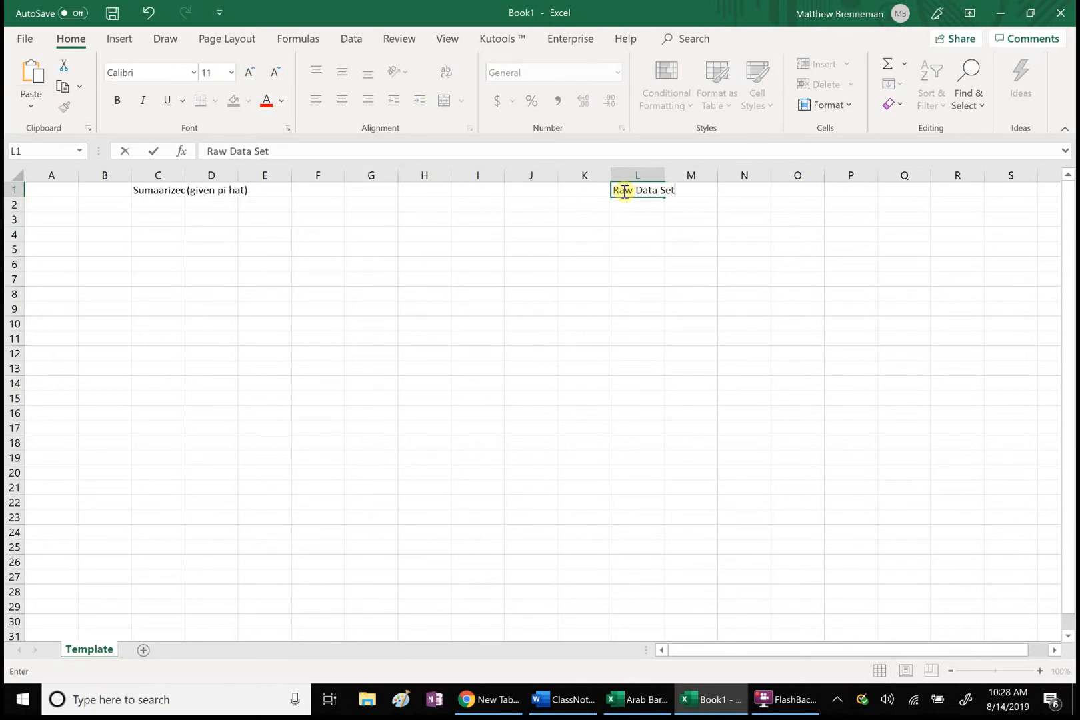
click(614, 319)
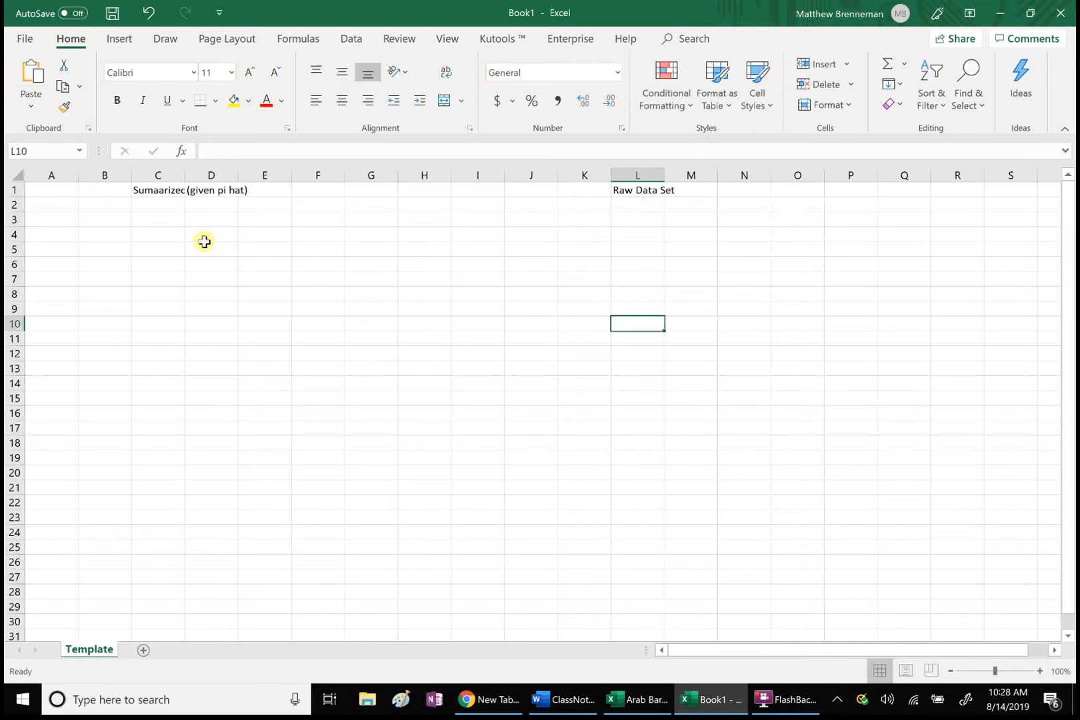
Step: Autofit the widths of columns C and D to their heading text
double_click(184, 180)
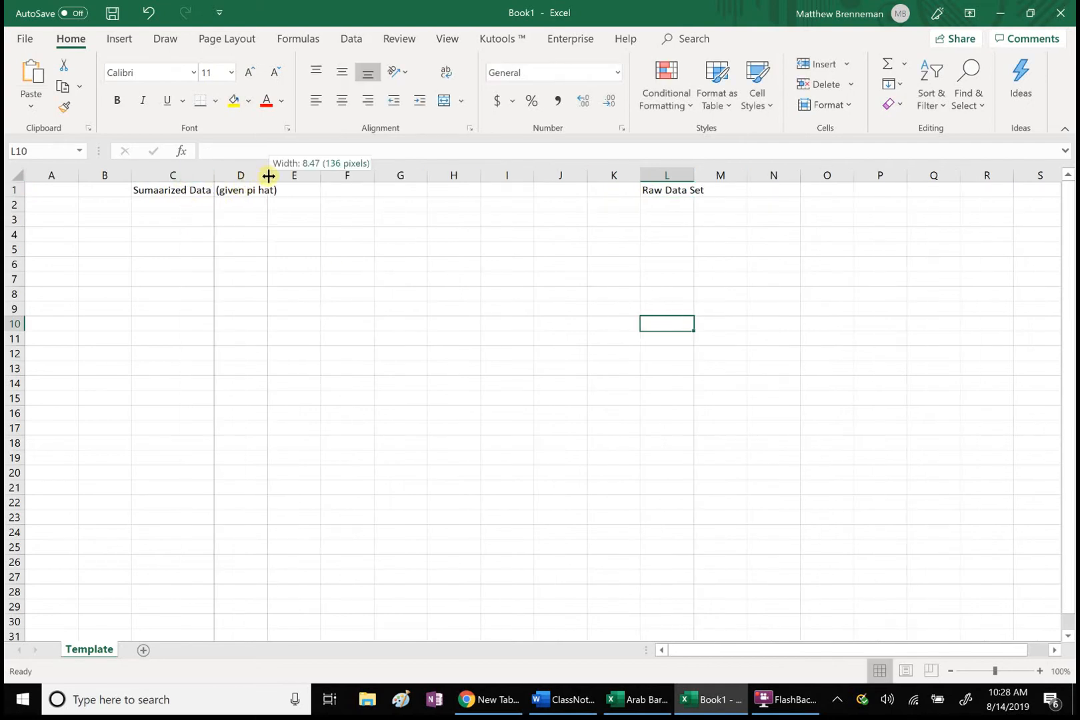
double_click(269, 175)
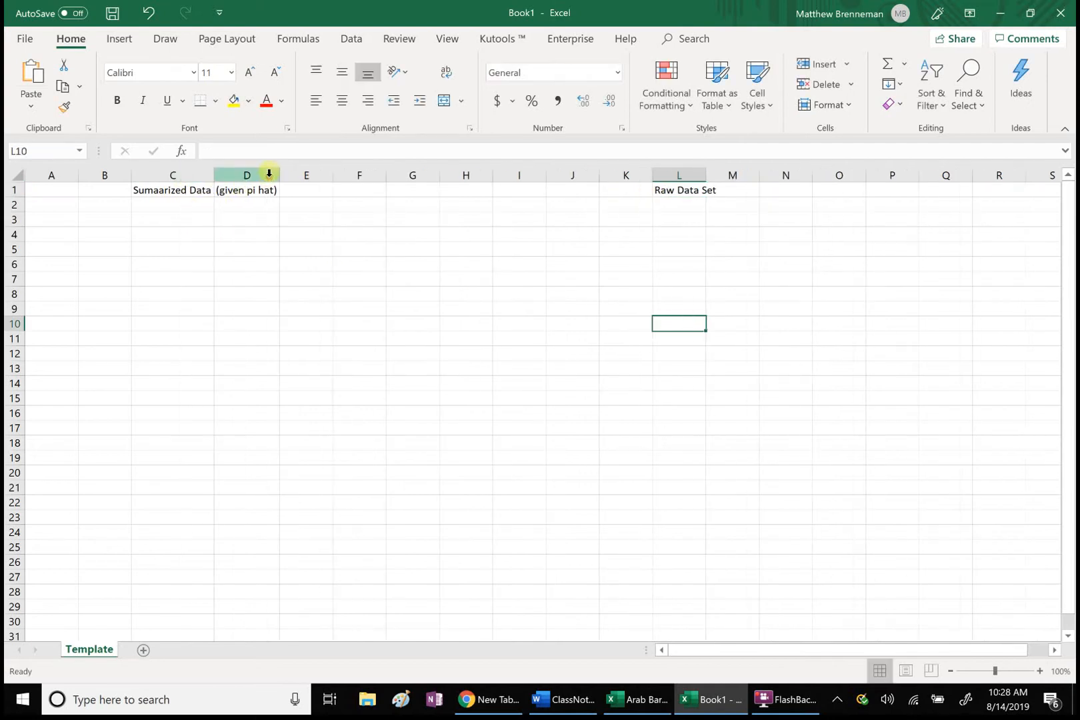
Step: Enter the row label "pi hat" in cell A4
click(48, 236)
text(p)
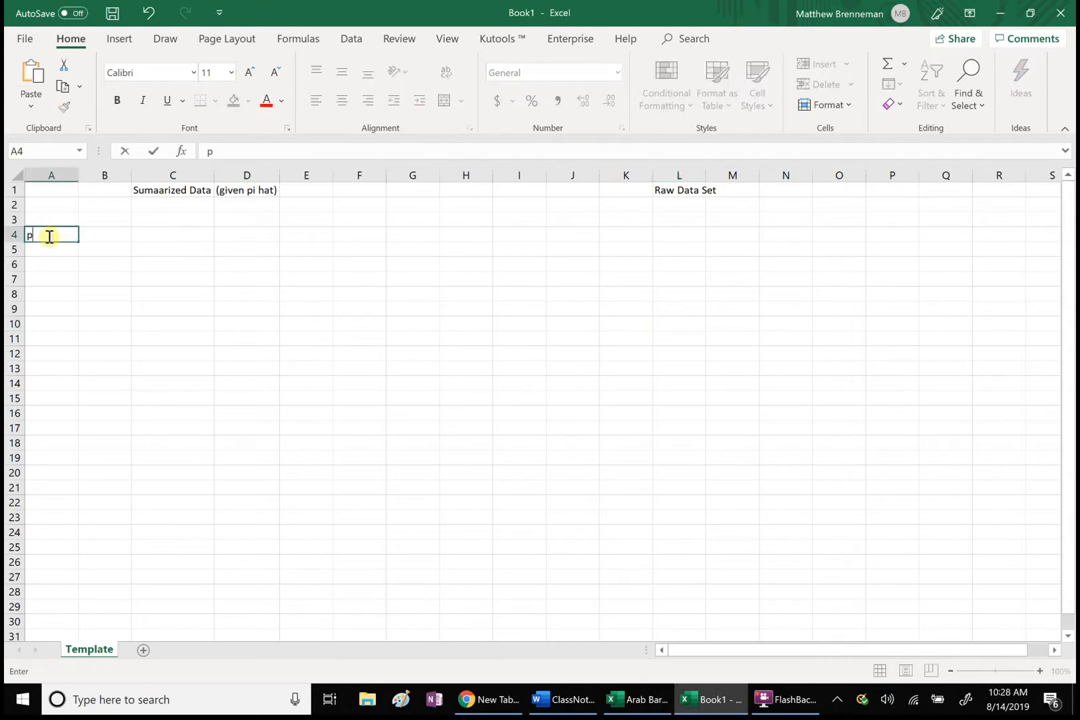
text(i hat)
click(153, 234)
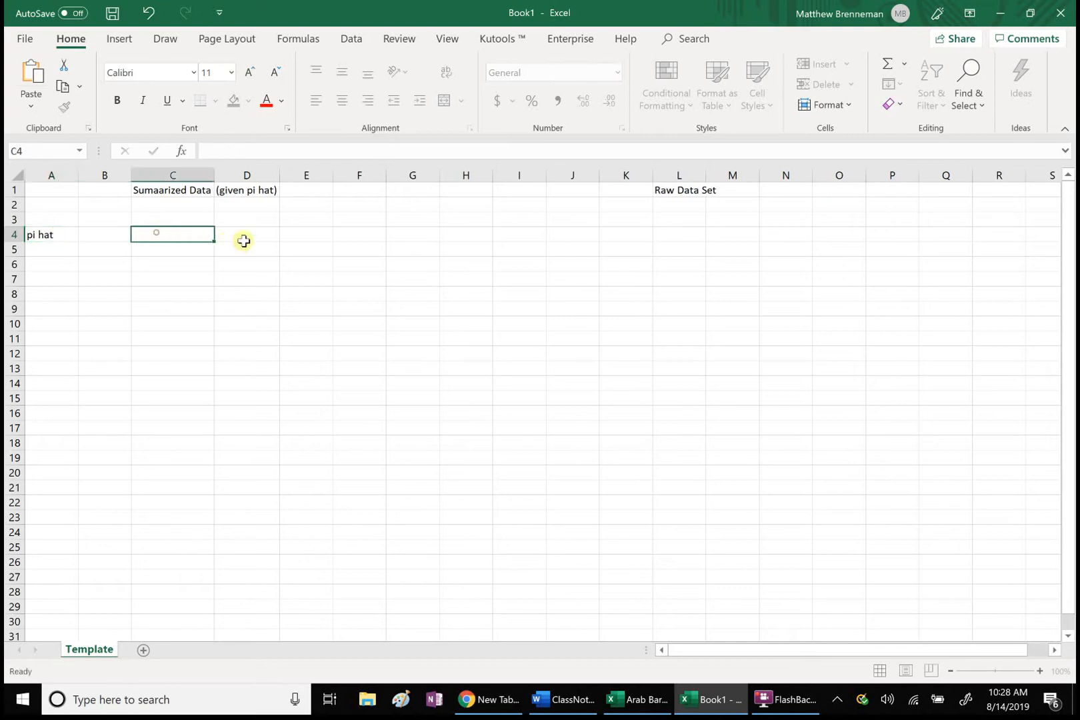
Step: Enter the row label "# successes" in cell K2 under the raw data section
click(622, 210)
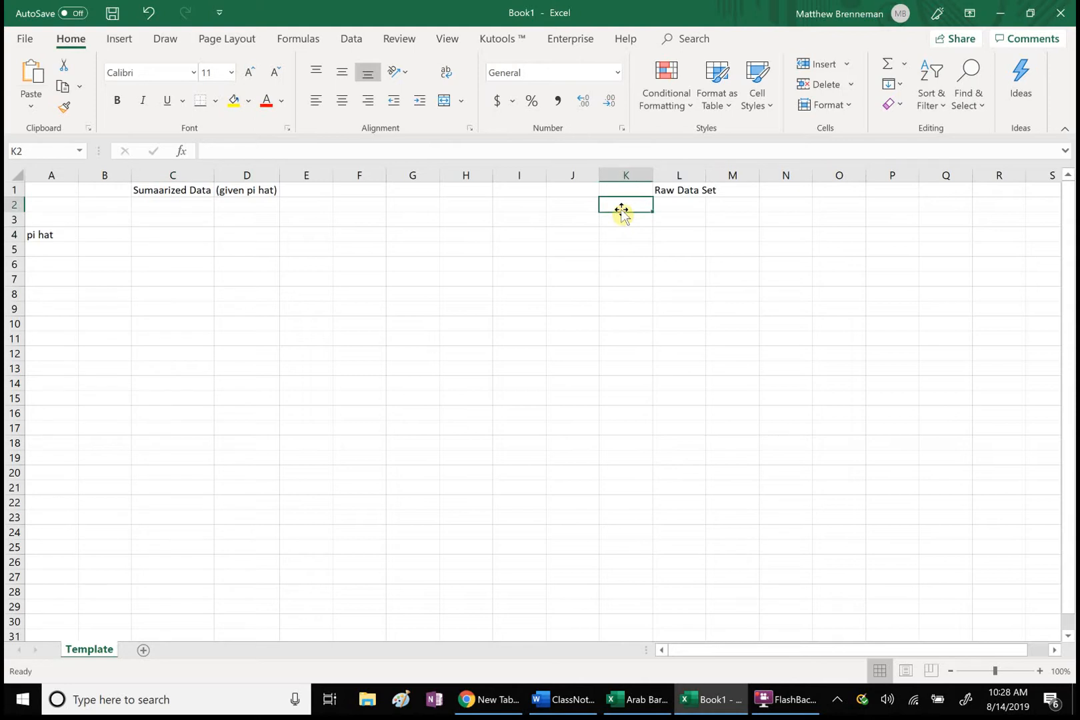
text(#)
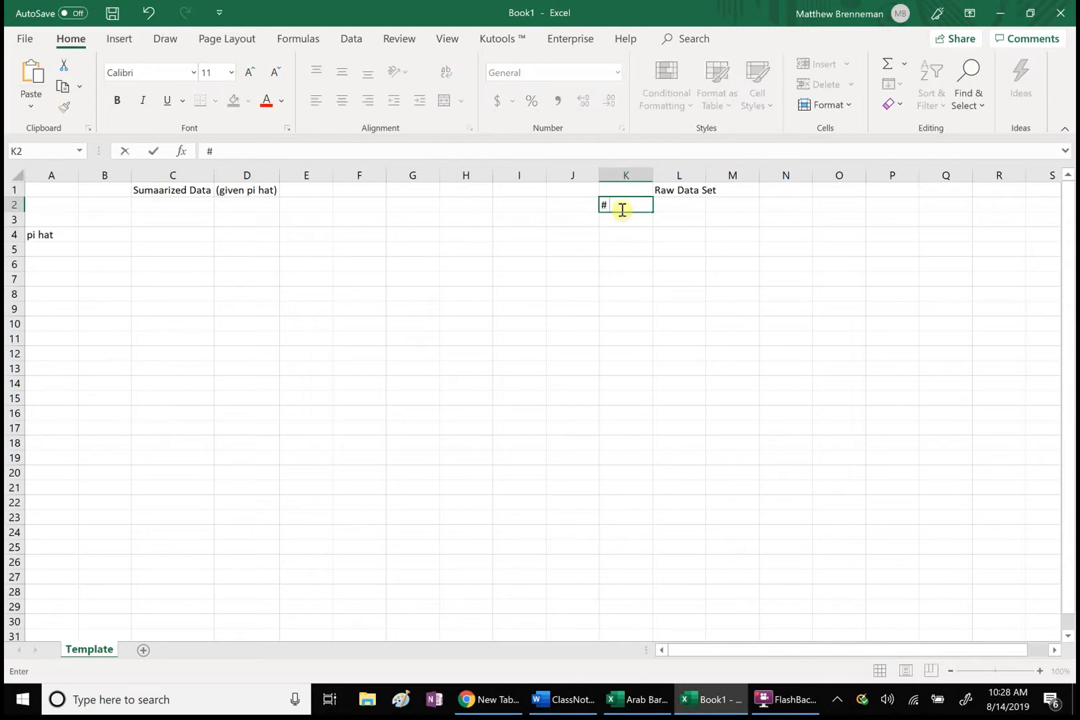
text( sucess)
key(BackSpace)
key(BackSpace)
key(BackSpace)
text(ccesses)
Step: Enter the labels "n" in cell K3 and "pi hat" in cell K4
click(616, 225)
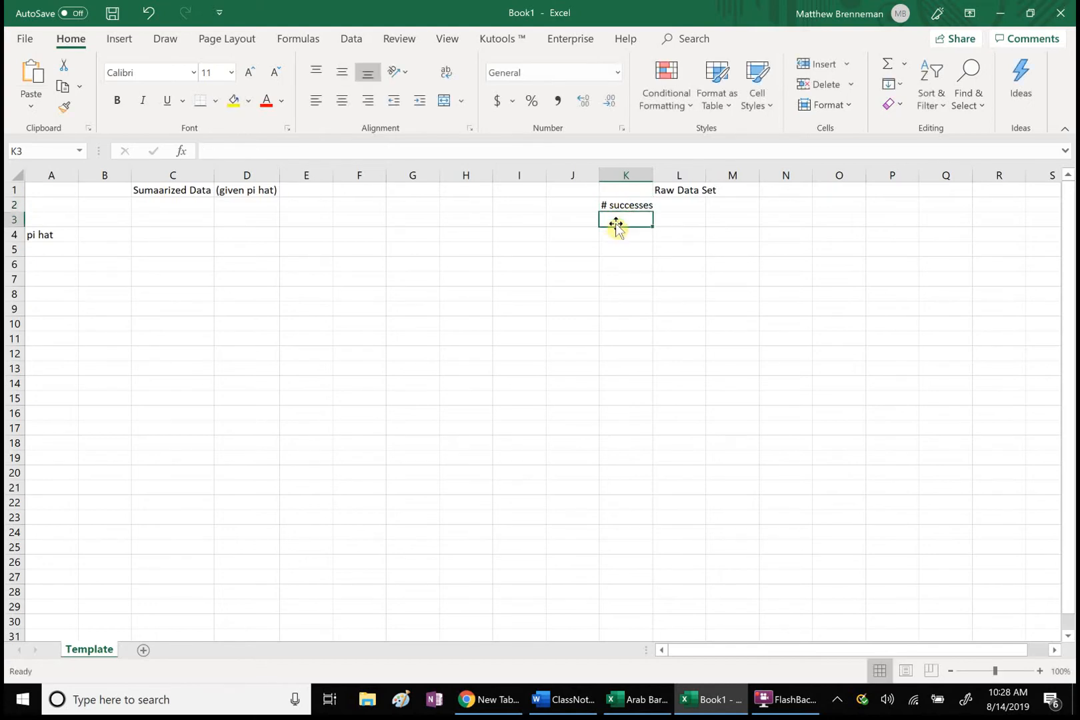
text(n)
click(617, 239)
text(pi)
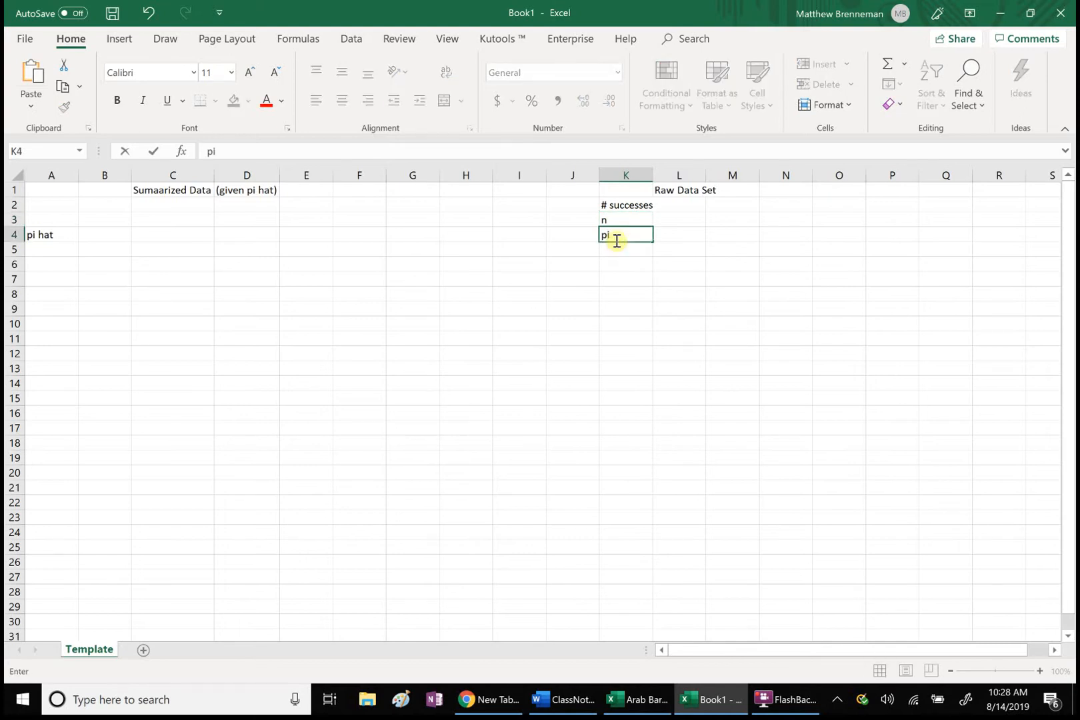
text( hat)
click(707, 284)
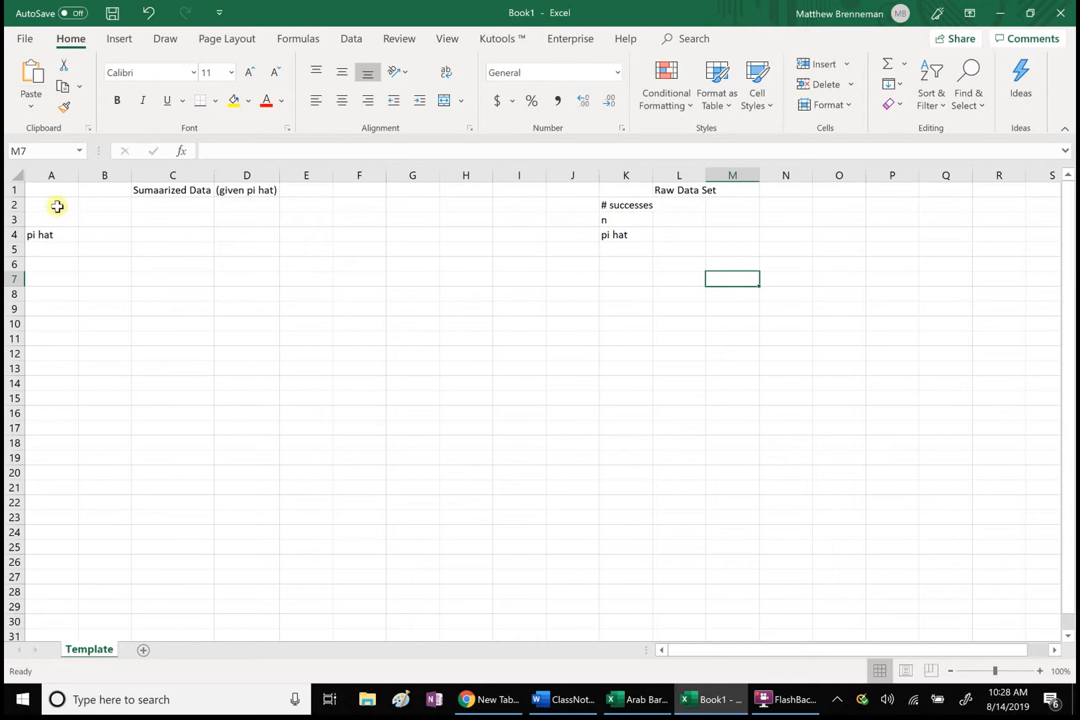
Step: Fill the summarized data block A2:F5 with yellow
drag(54, 206, 375, 245)
right_click(374, 245)
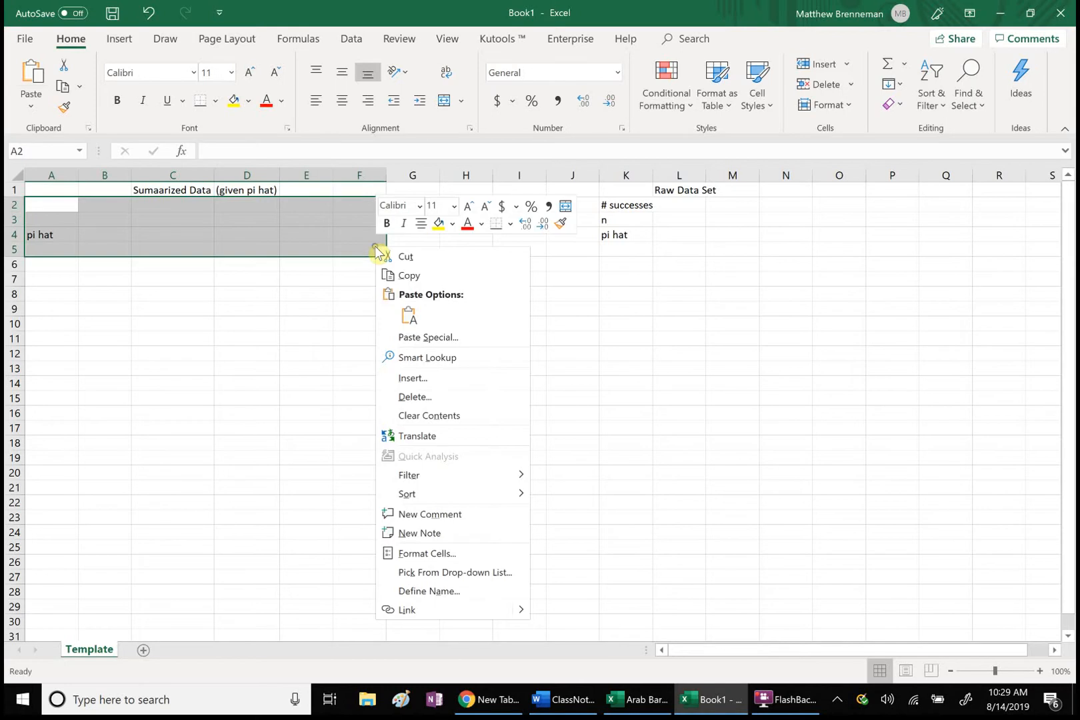
click(438, 225)
click(471, 333)
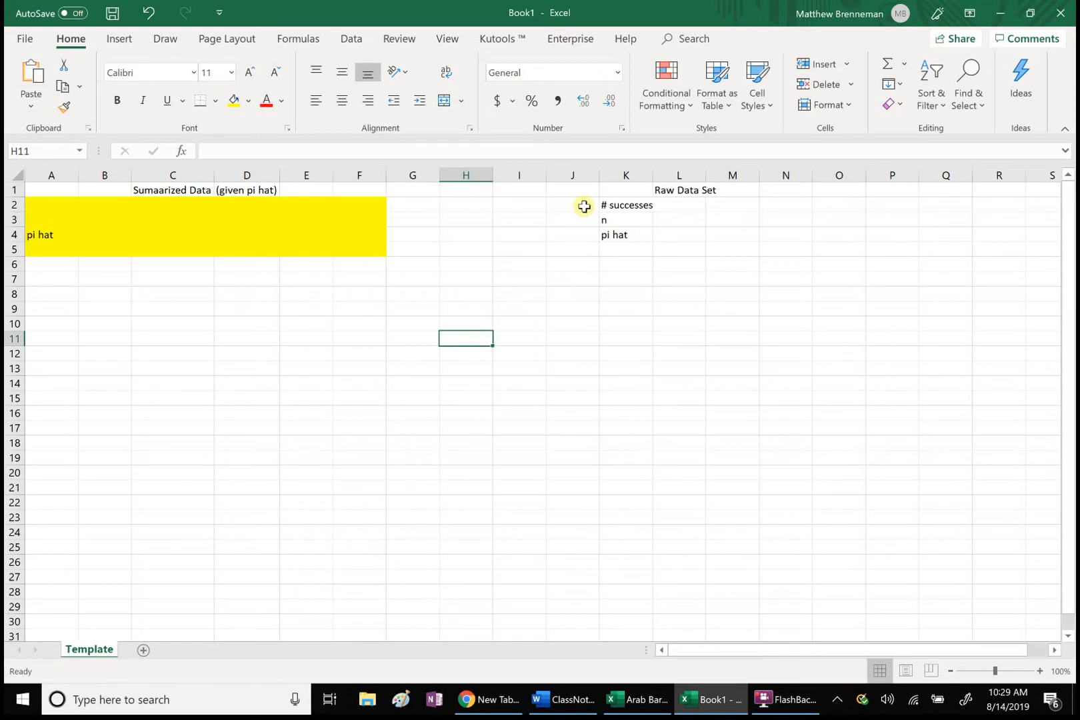
Step: Fill the raw data block K2:O4 with yellow
click(608, 204)
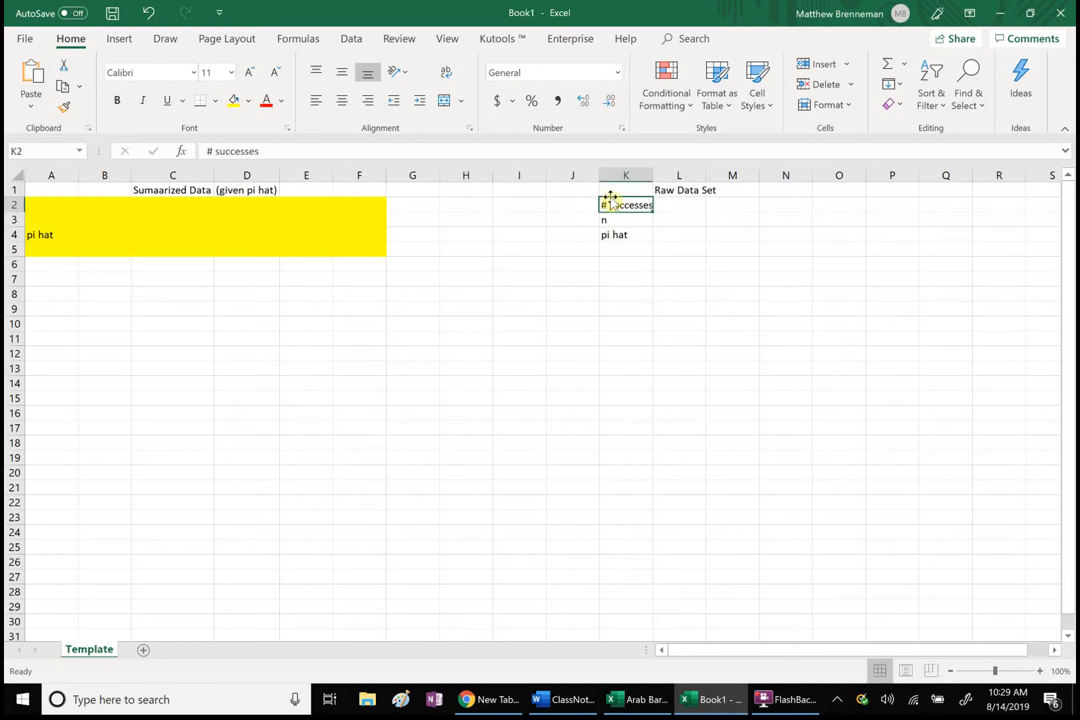
drag(609, 206, 827, 242)
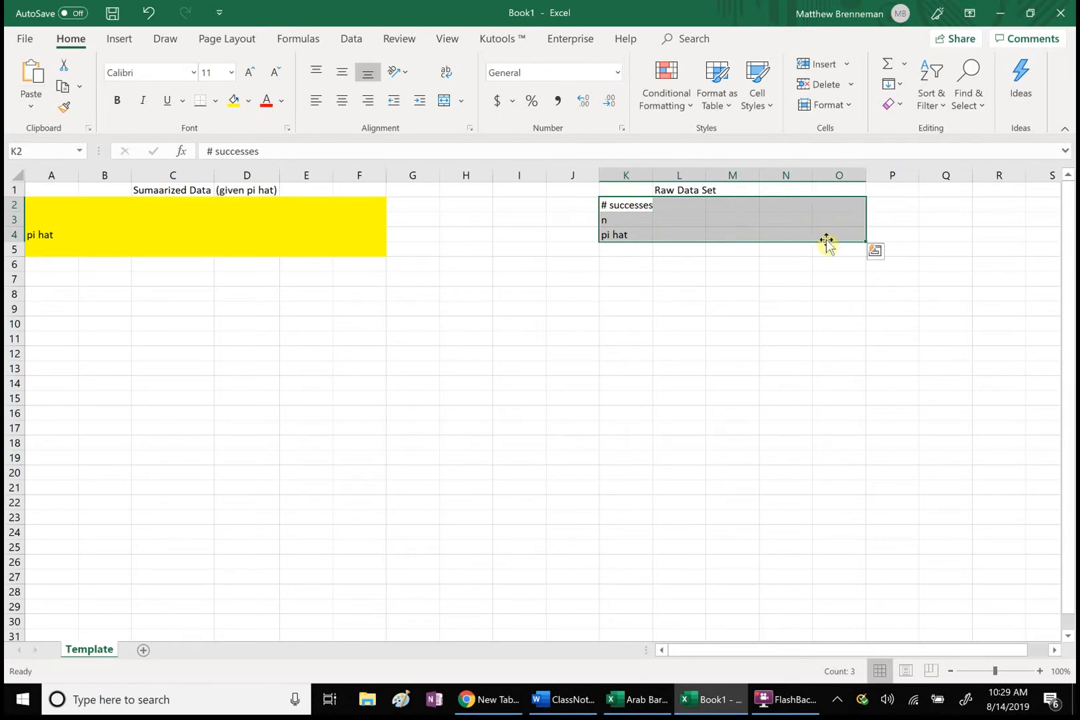
right_click(816, 228)
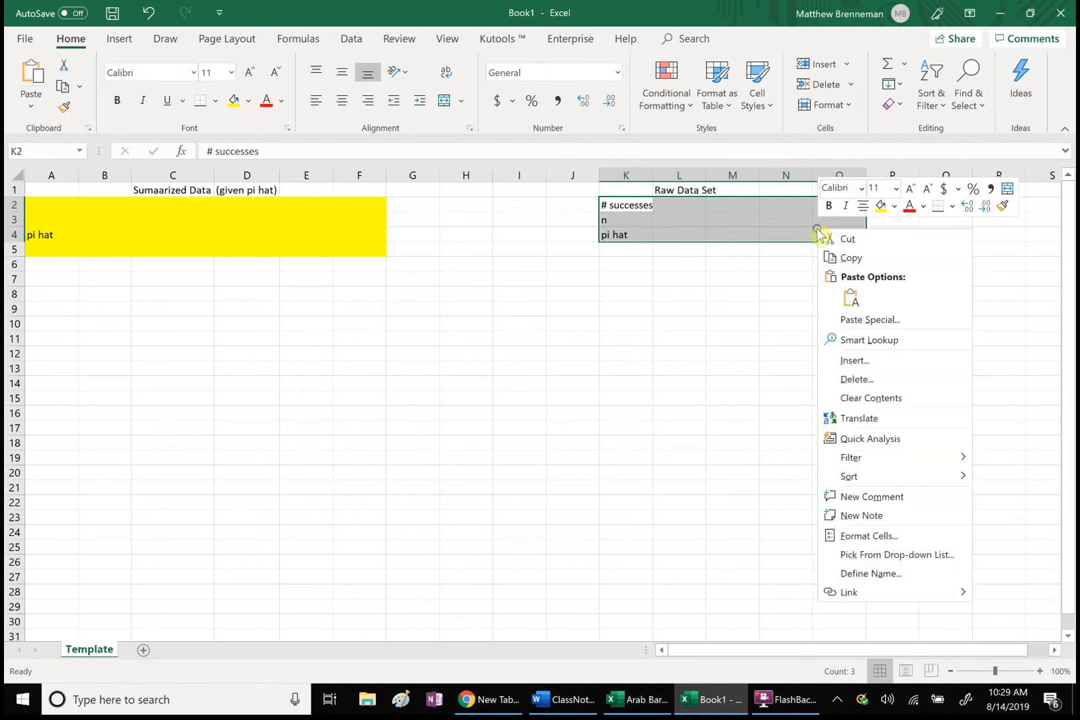
click(881, 211)
click(654, 311)
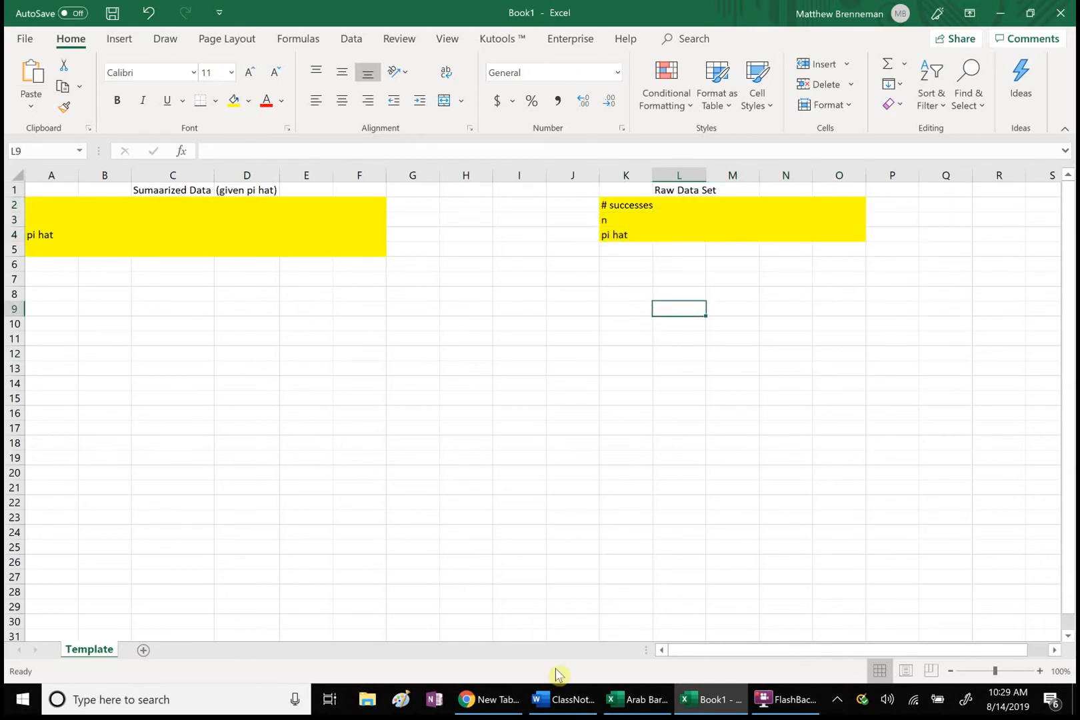
click(477, 222)
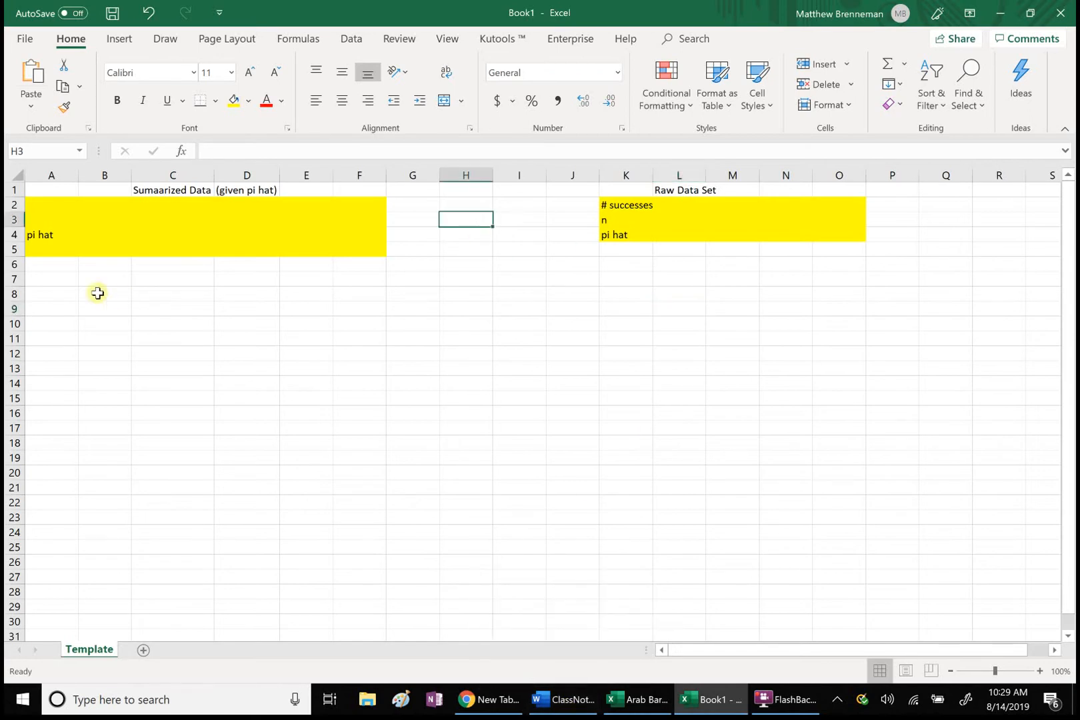
Step: Extend the raw data block's yellow fill to cells K5:O5
click(611, 248)
drag(611, 248, 829, 246)
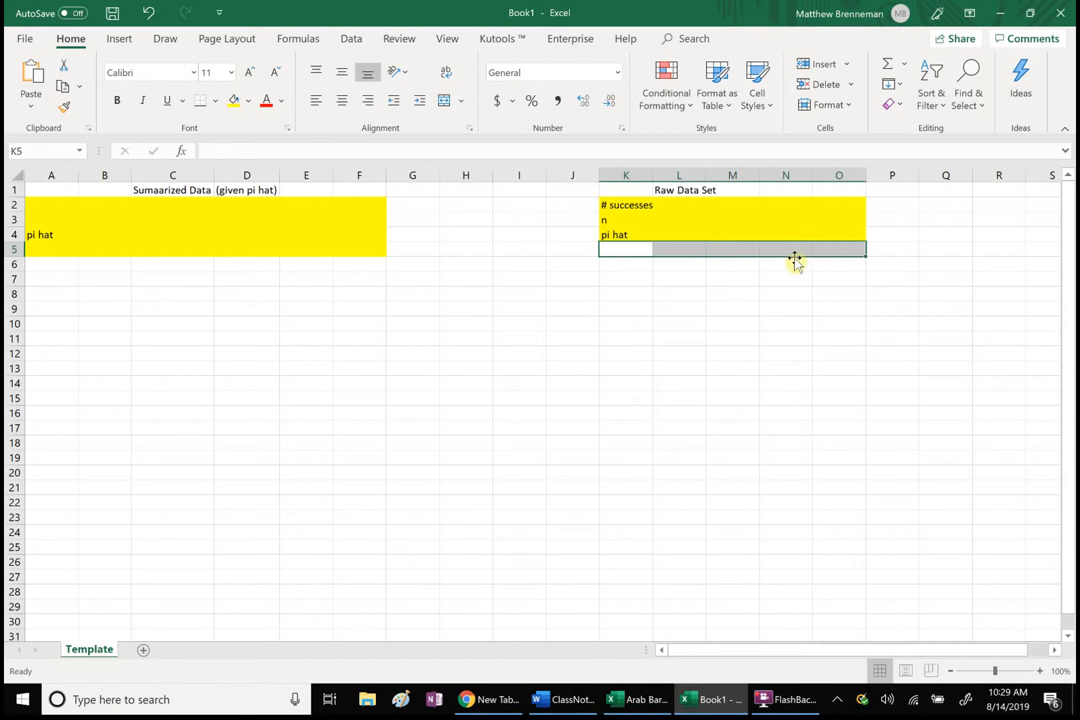
right_click(794, 251)
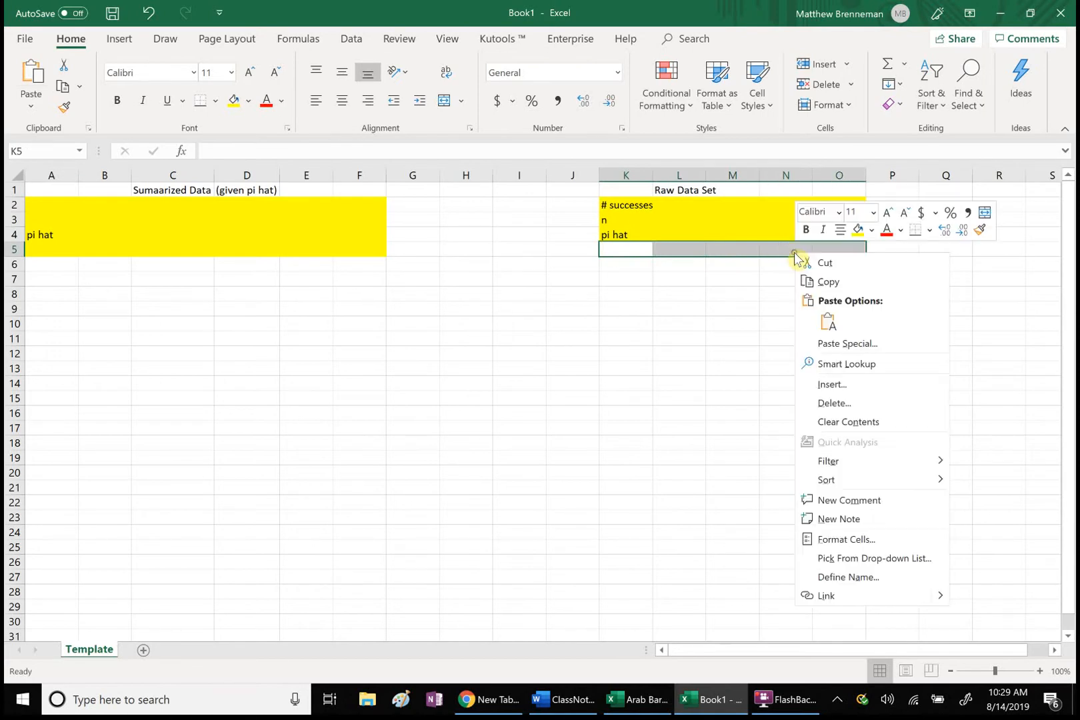
click(862, 231)
click(527, 381)
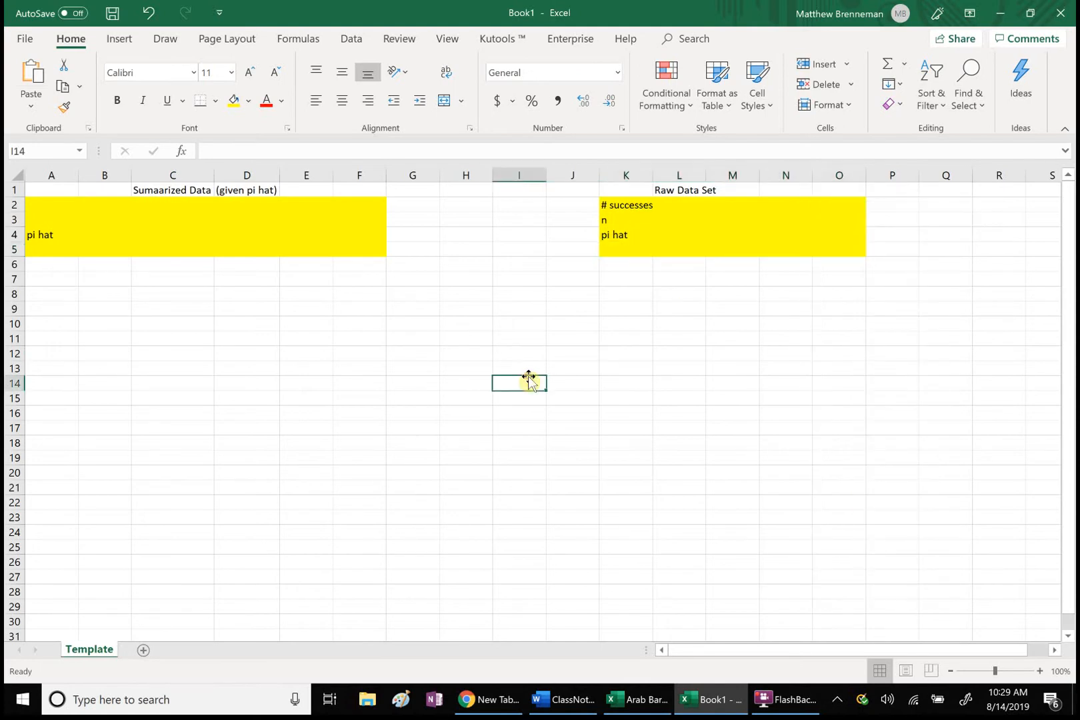
Step: Apply All Borders to the summarized data block A2:F5
click(38, 205)
drag(62, 207, 361, 250)
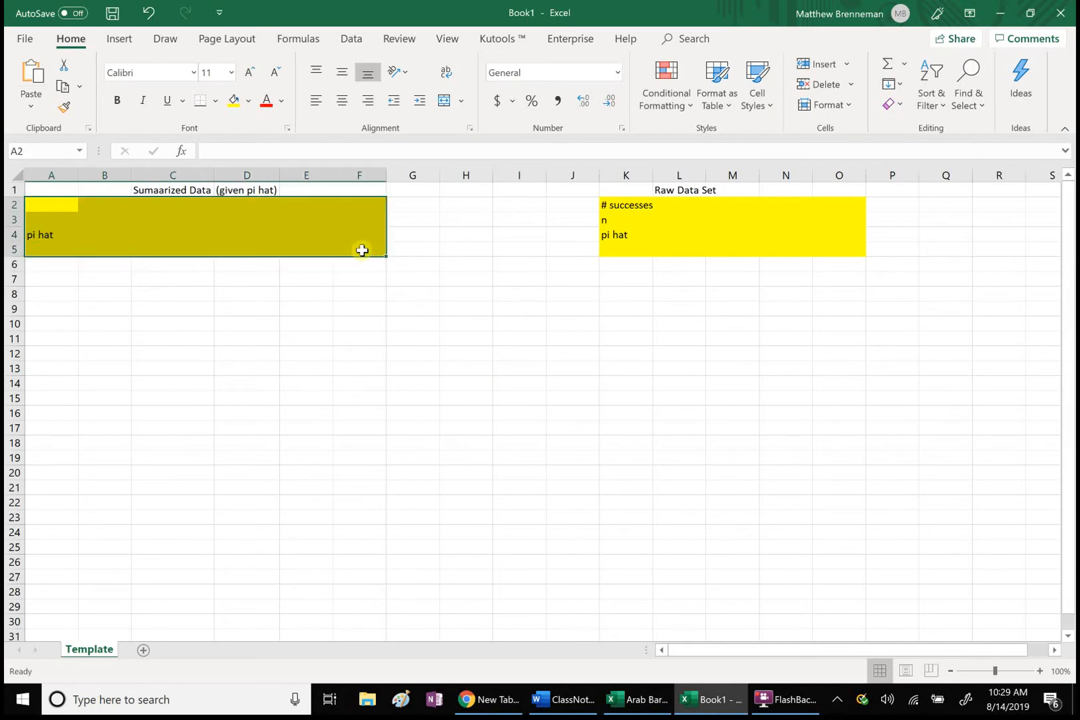
right_click(361, 250)
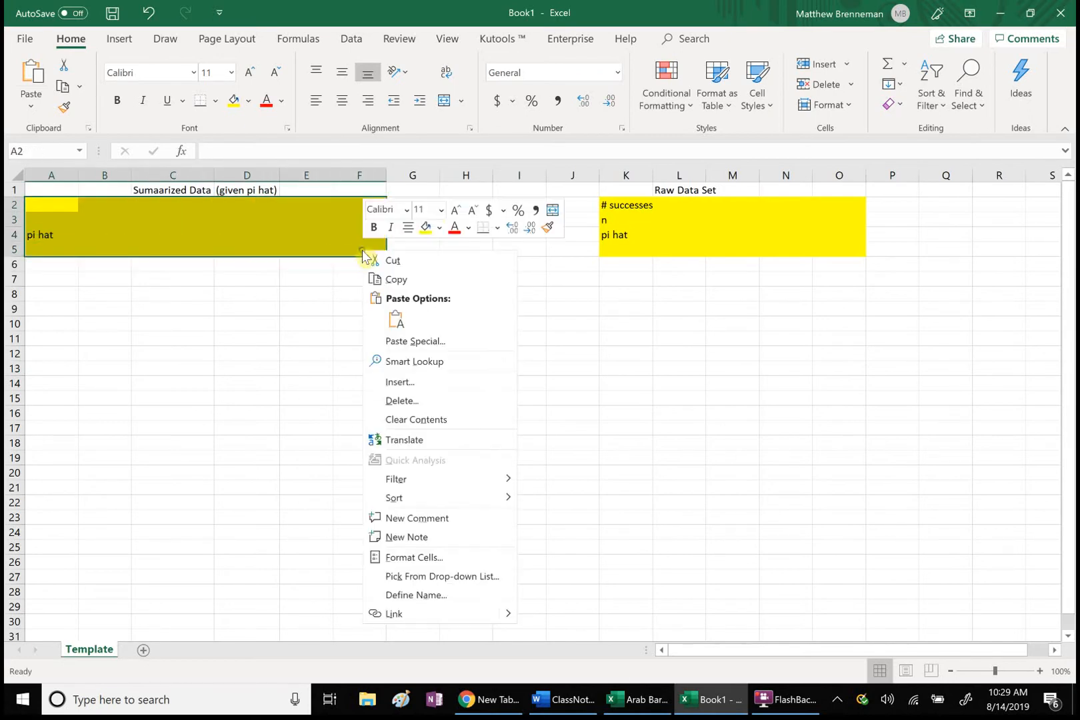
click(497, 228)
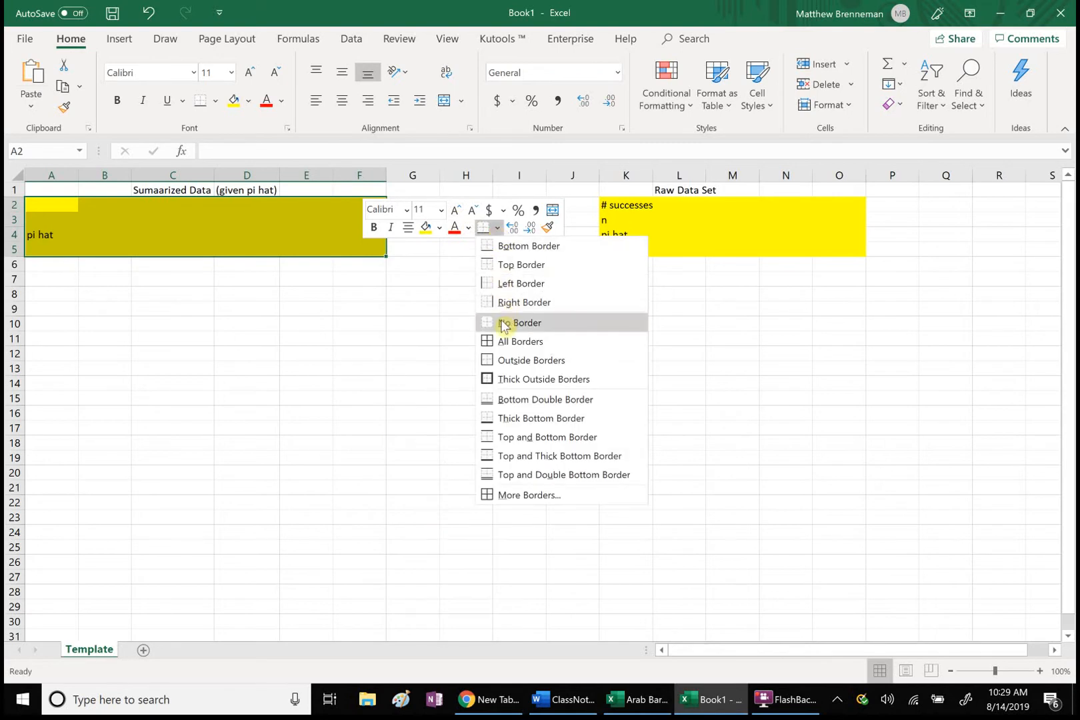
click(501, 341)
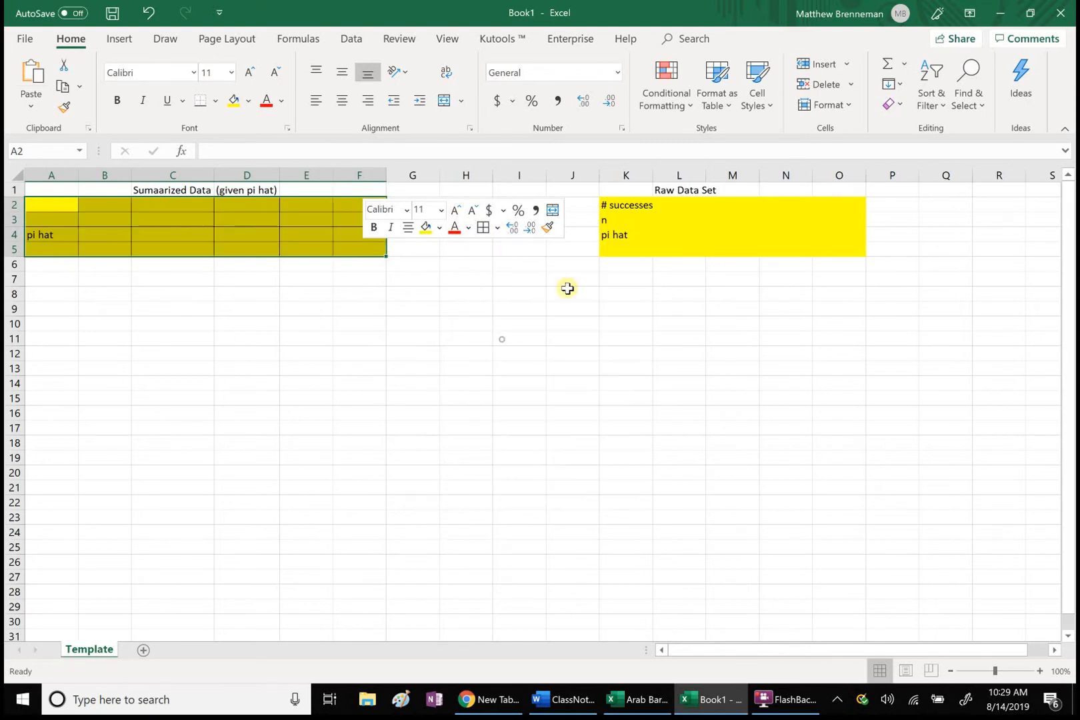
click(614, 207)
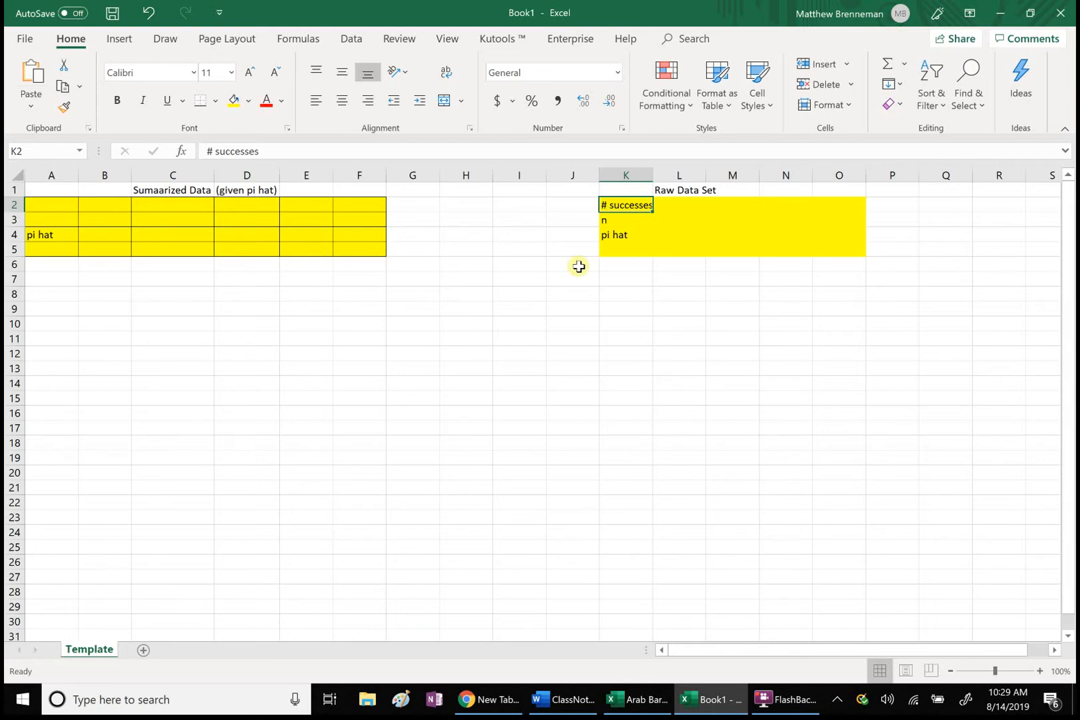
Step: Switch to the ClassNotes Working document in Word and find the table with the CLT conditions, estimated SD, z* and MOE formulas
click(562, 705)
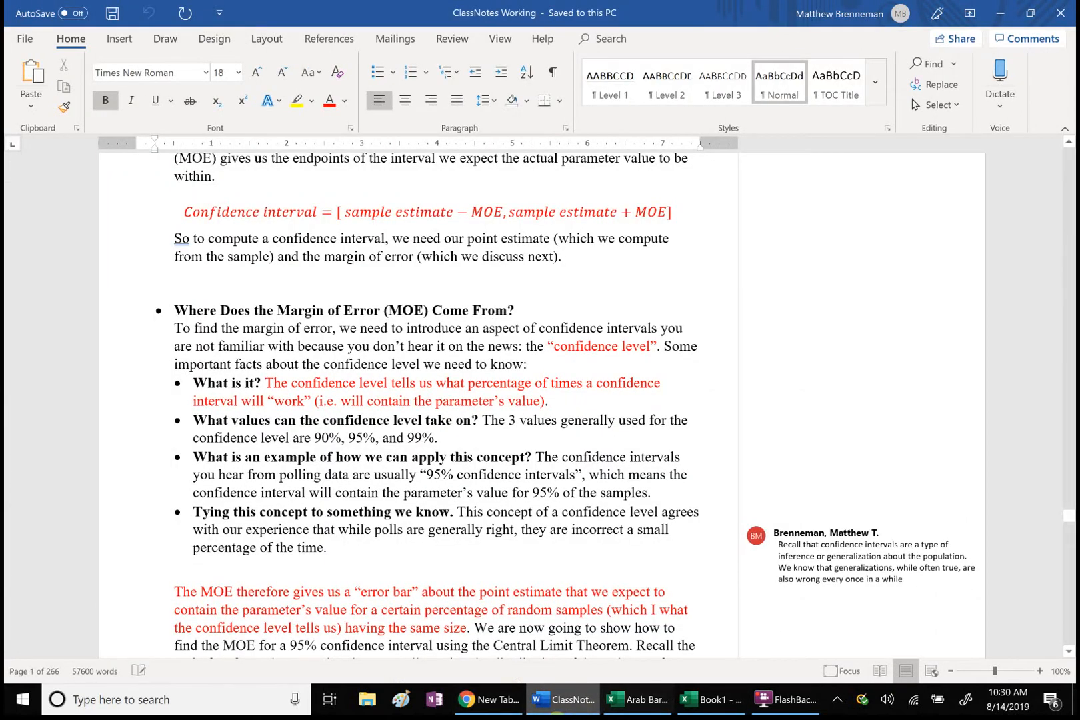
scroll(542, 427, down, 6)
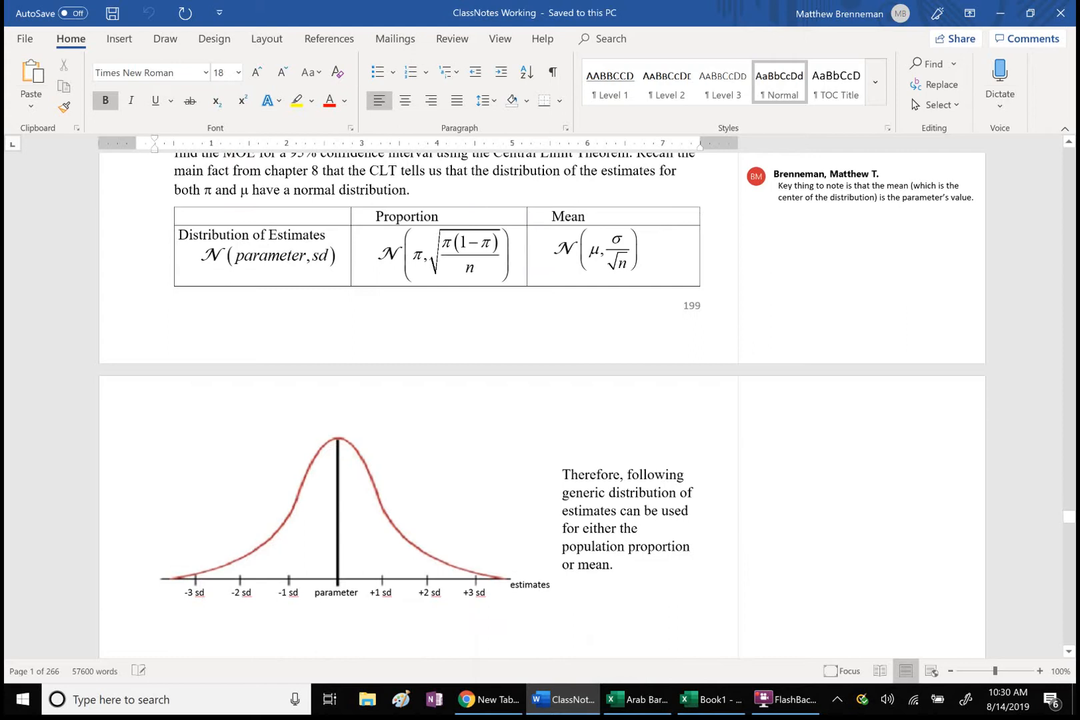
scroll(1070, 603, down, 8)
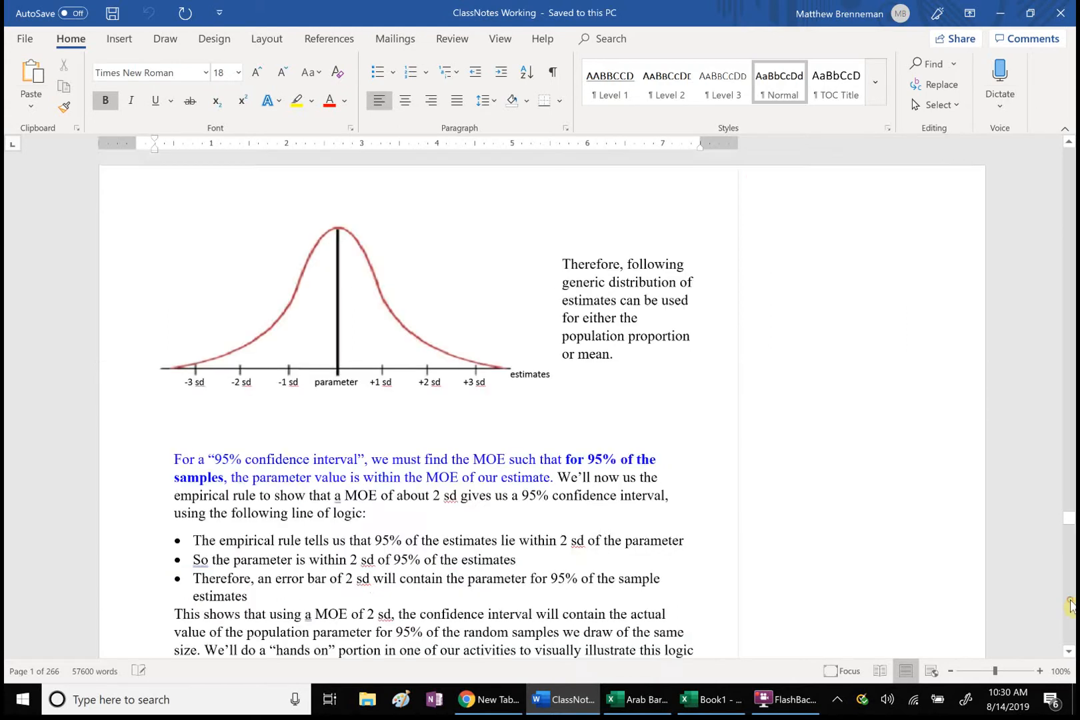
scroll(1070, 605, down, 15)
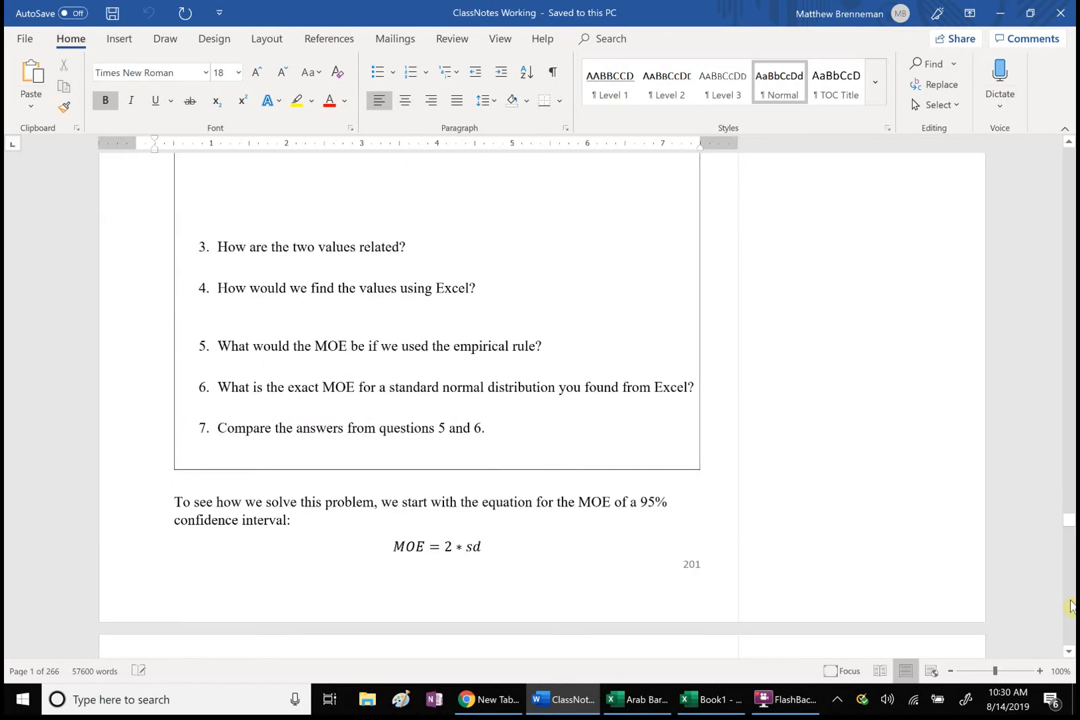
scroll(1070, 605, down, 15)
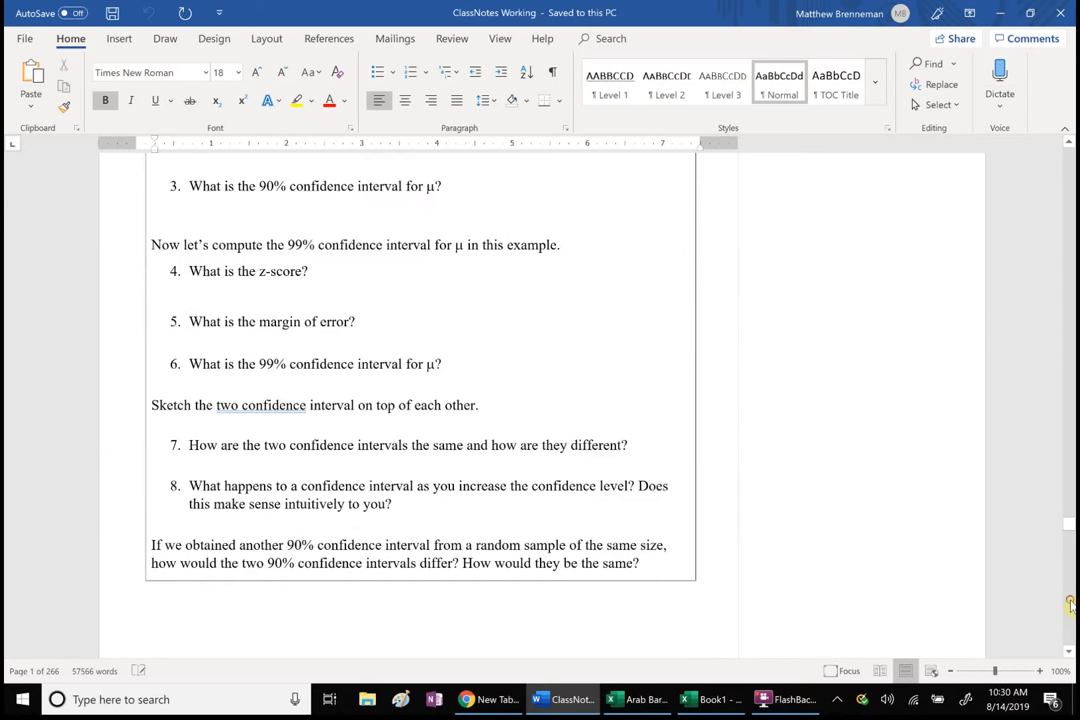
scroll(1070, 605, down, 8)
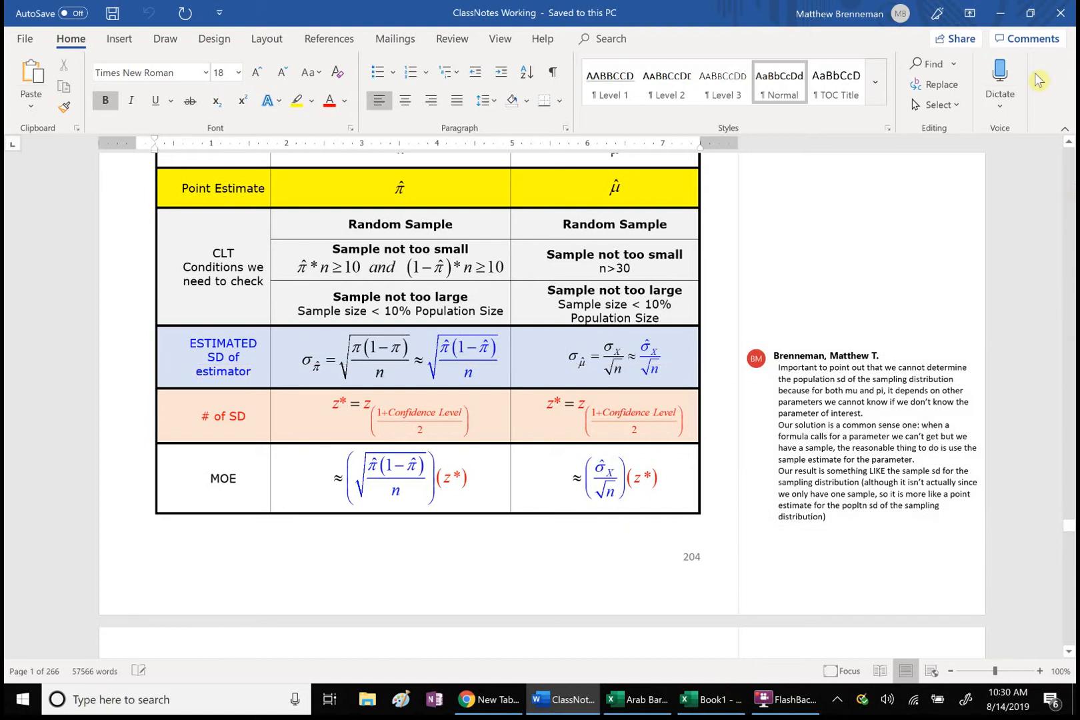
Step: Reduce the Word notes to a narrow window along one side of the screen with the proportion formulas in view
click(1030, 12)
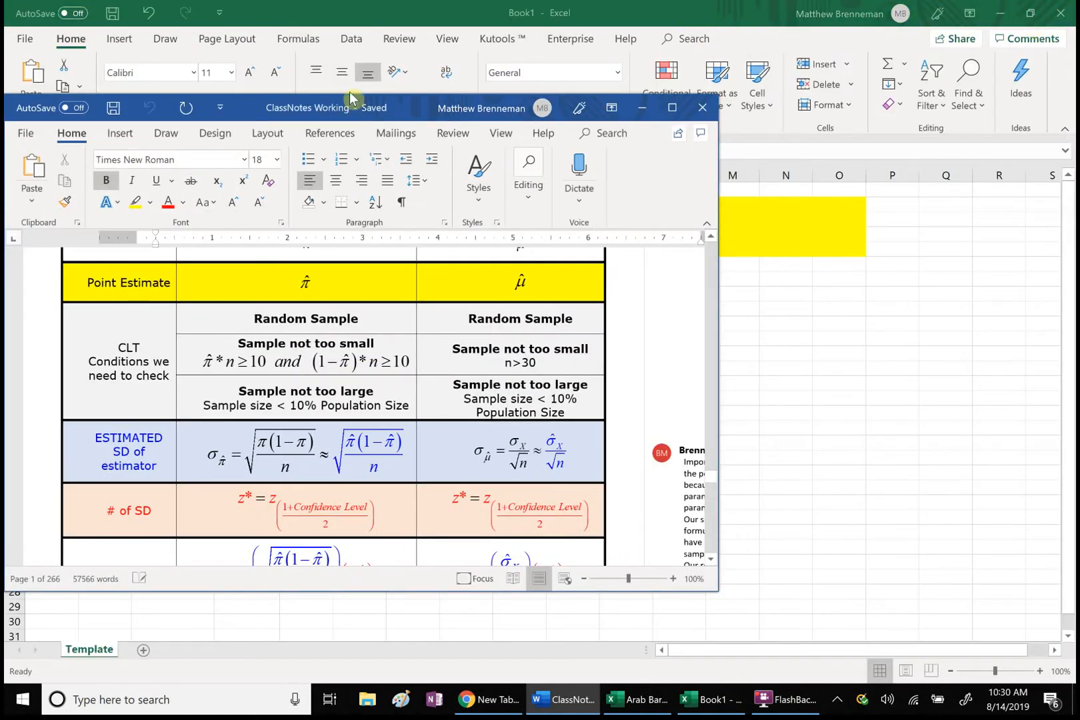
drag(350, 98, 273, 81)
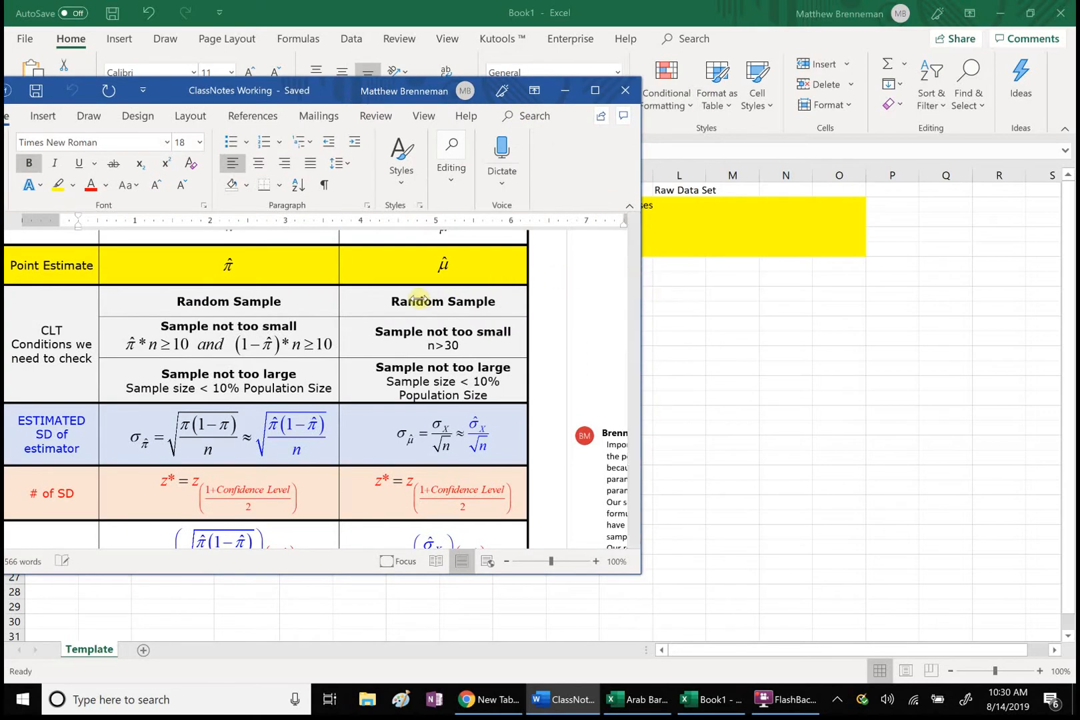
drag(640, 283, 417, 305)
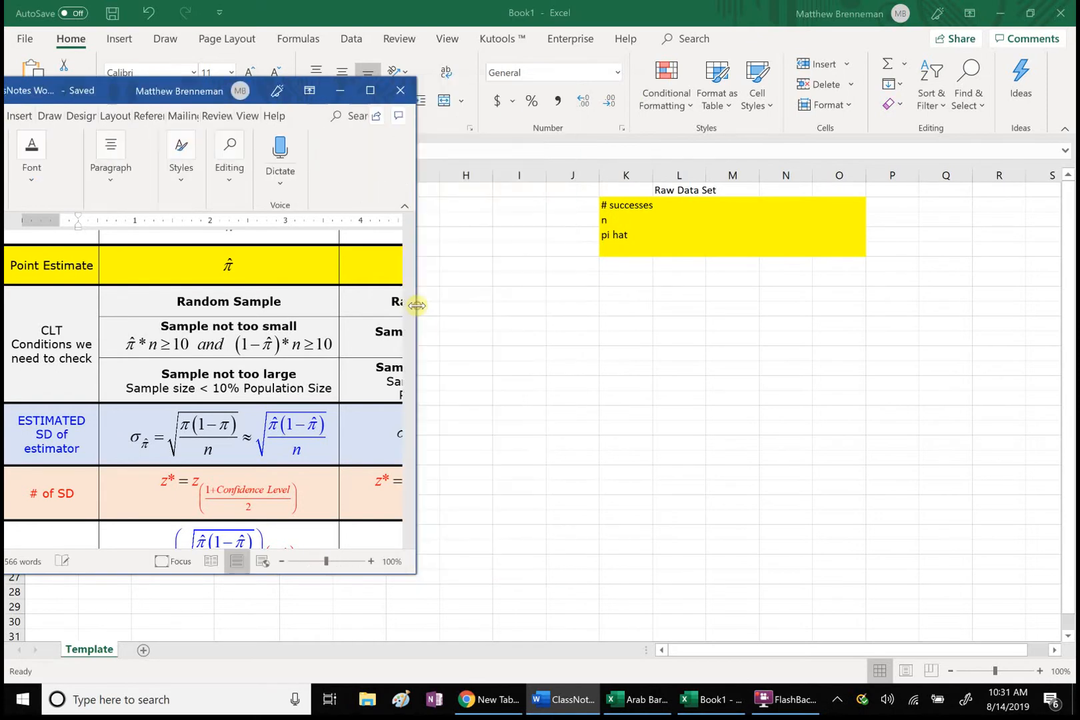
Step: Place the Book1 workbook in its own window beside the Word notes and widen it to show columns A to J
click(638, 10)
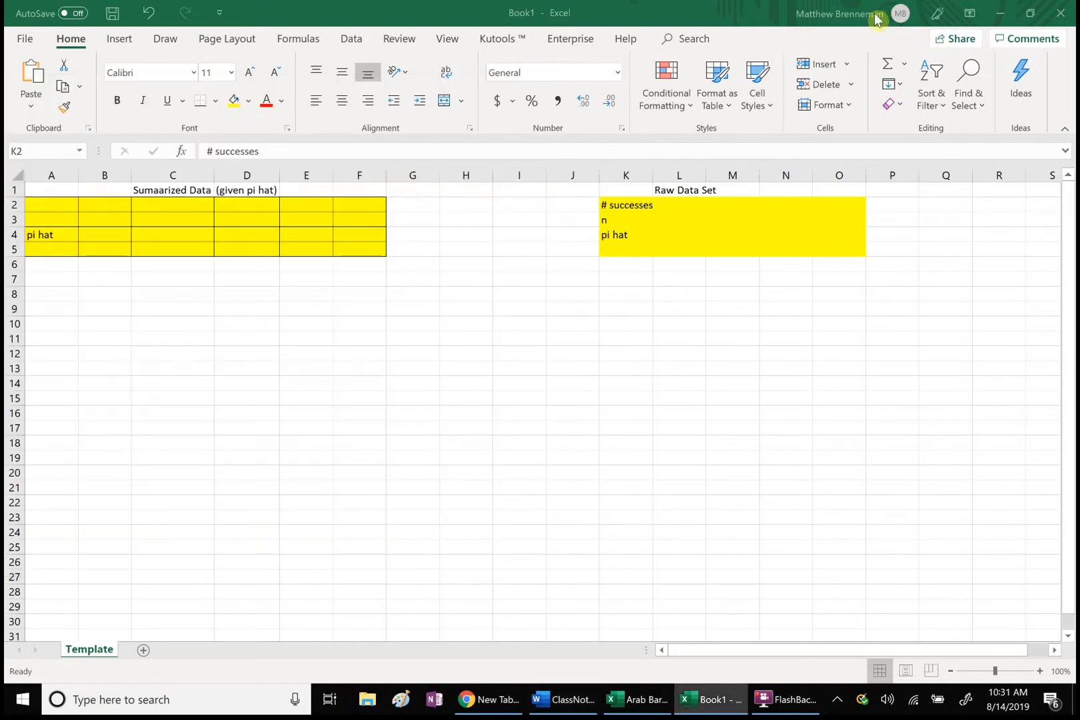
click(1030, 13)
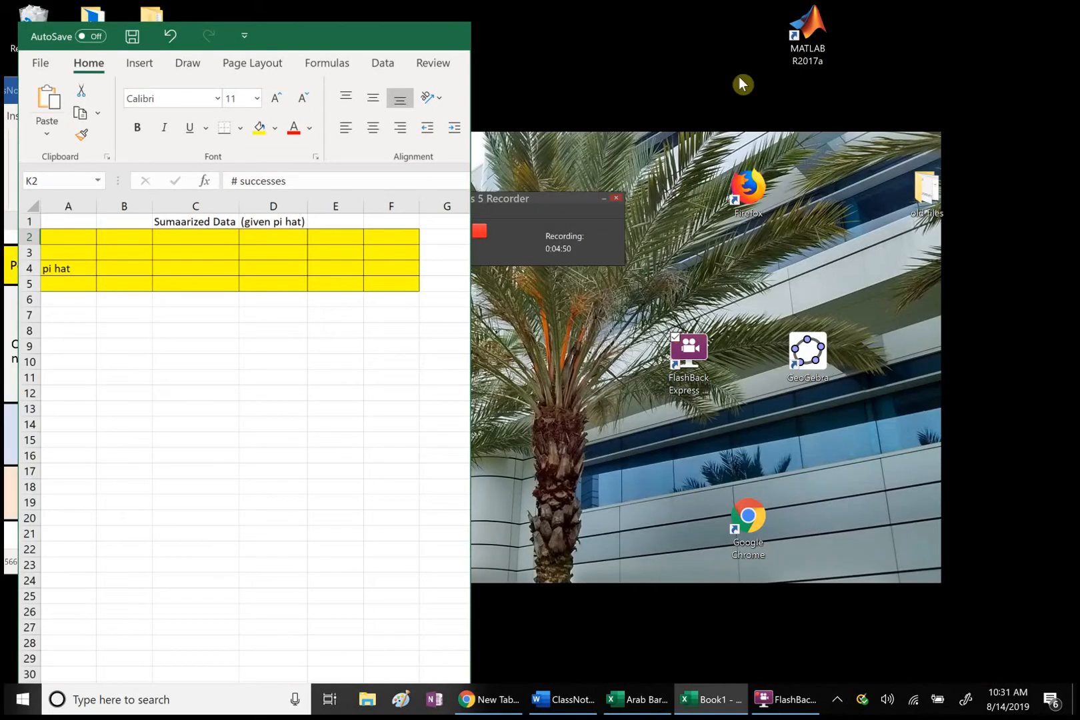
drag(272, 73, 606, 35)
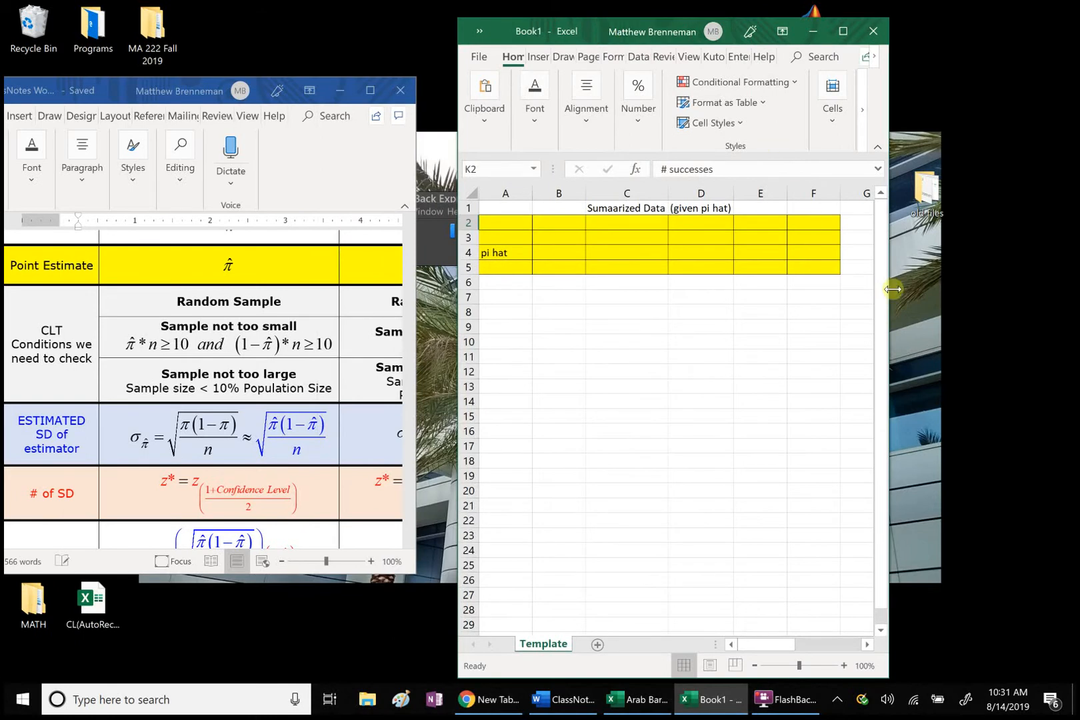
drag(894, 289, 1051, 304)
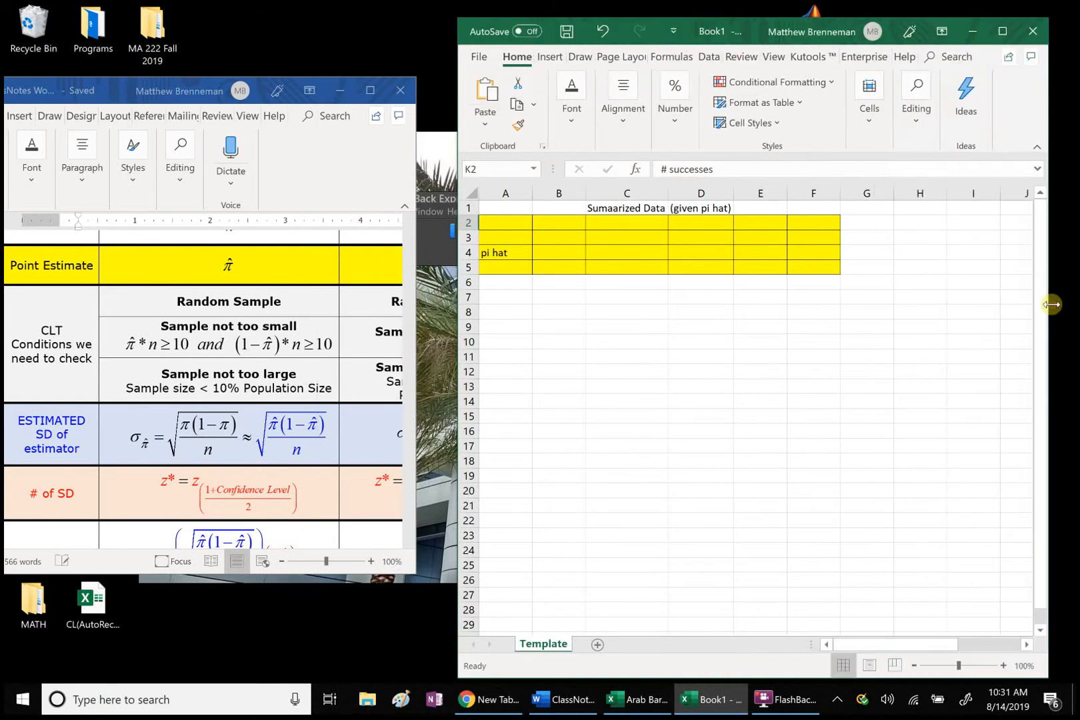
Step: Delete columns E through H to bring the summarized and raw data blocks closer together
click(766, 200)
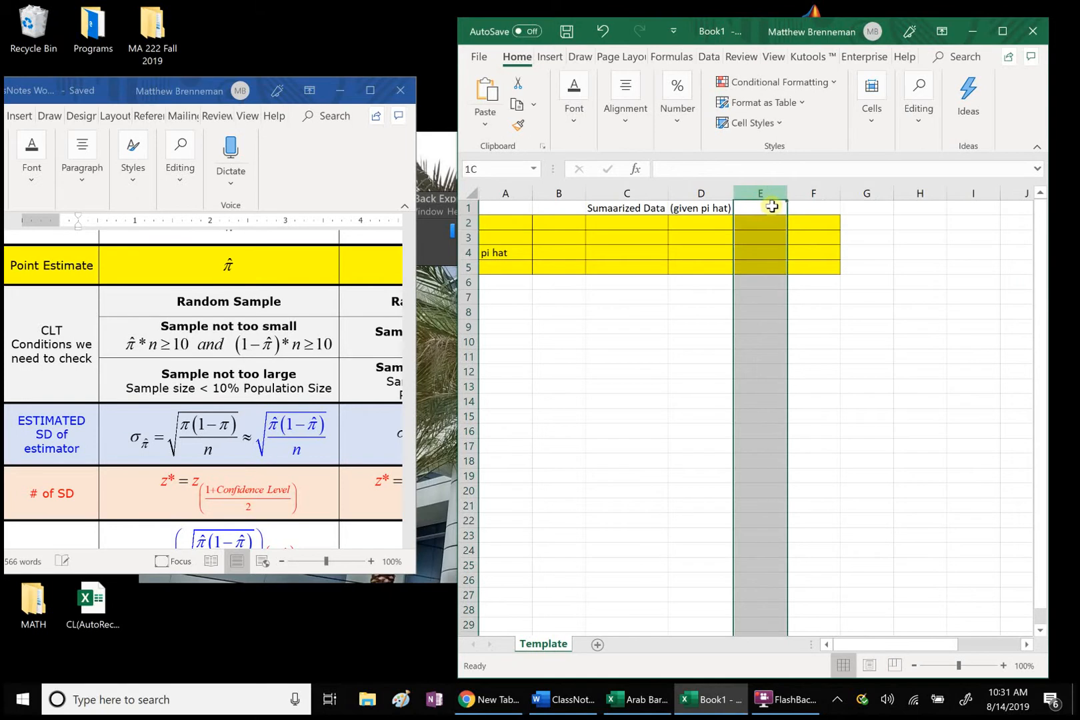
drag(775, 208, 908, 239)
right_click(907, 239)
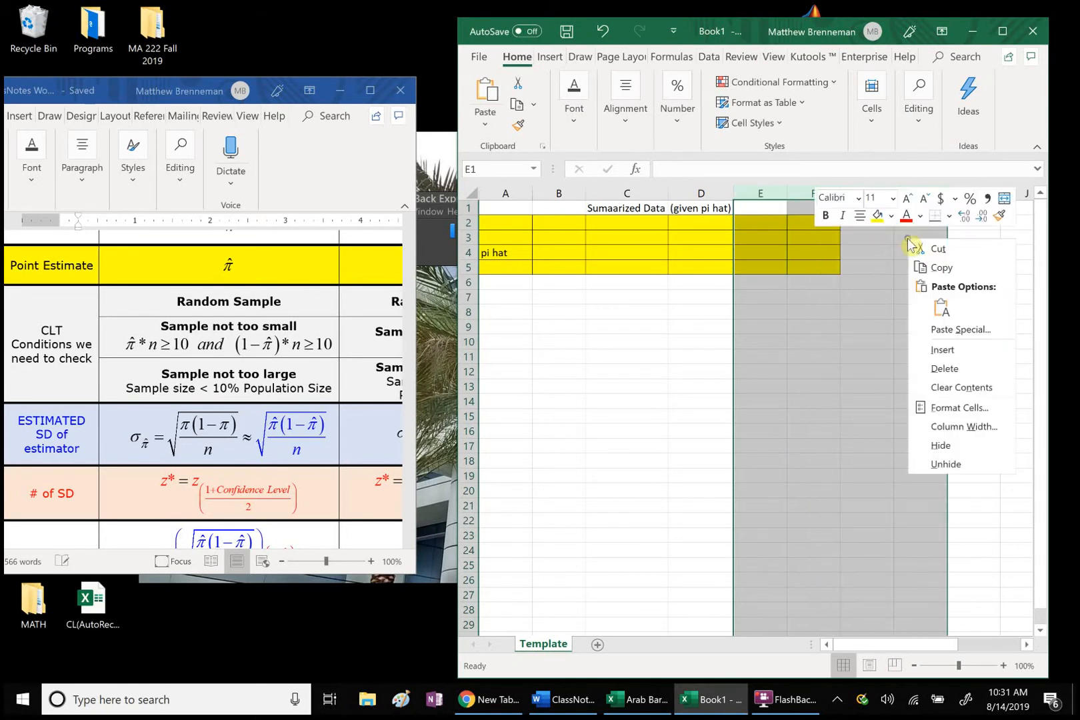
click(962, 370)
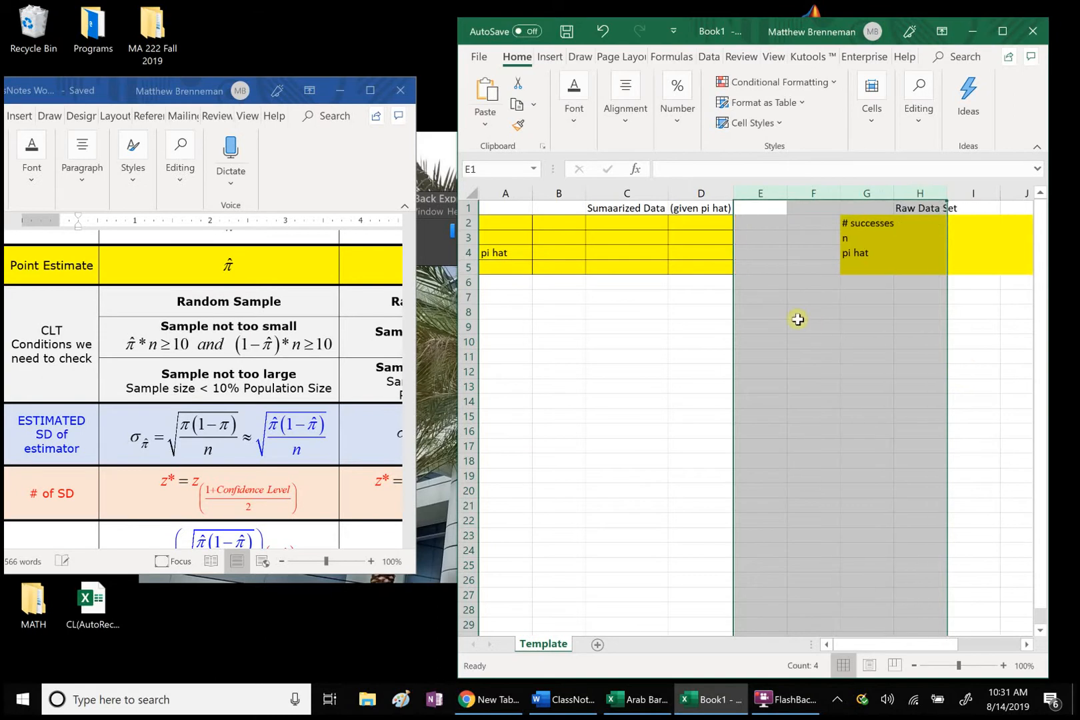
click(797, 319)
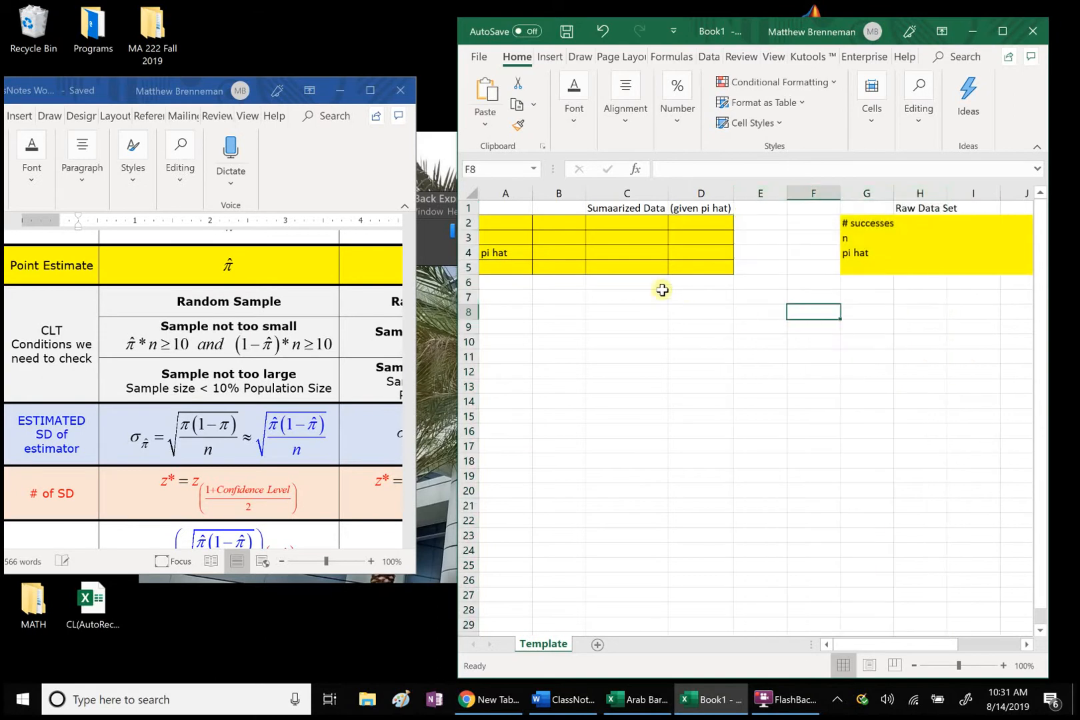
Step: Enter the row label "confidence level" in cell A7 below the summarized data block
click(500, 299)
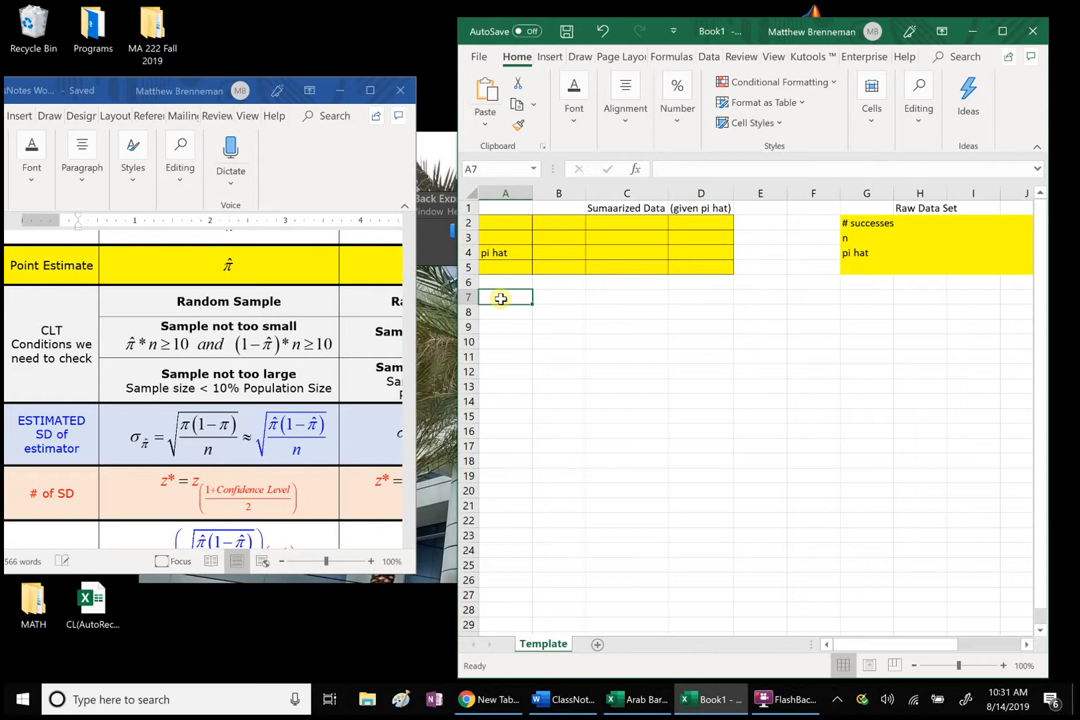
text(z)
key(BackSpace)
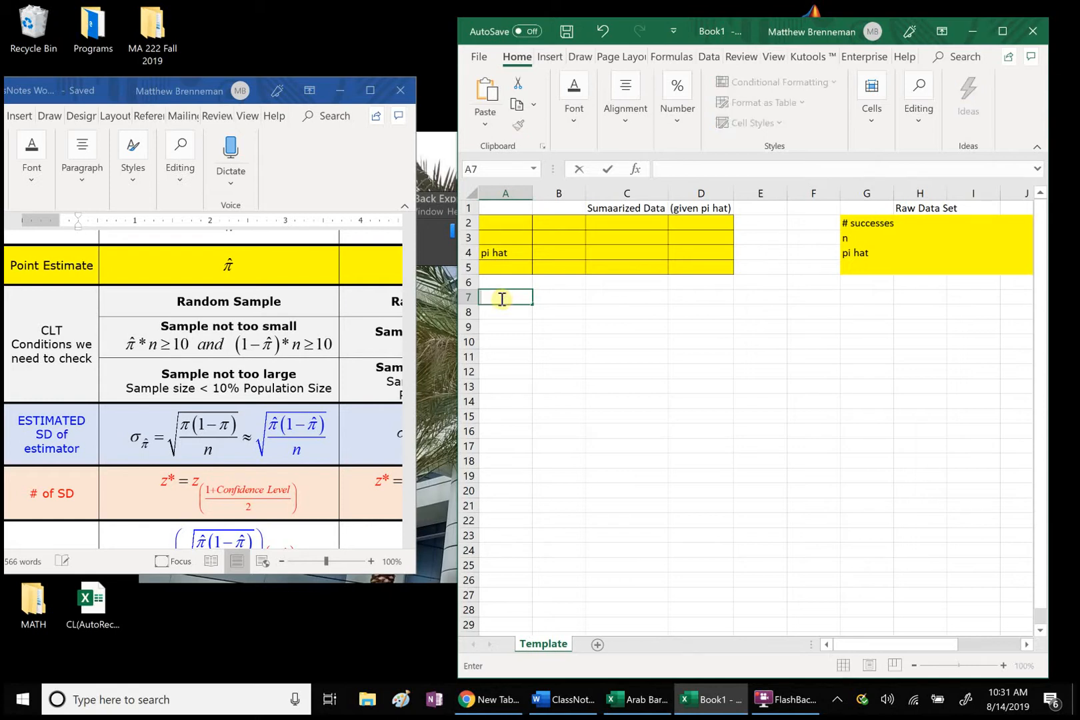
text(confidence levl)
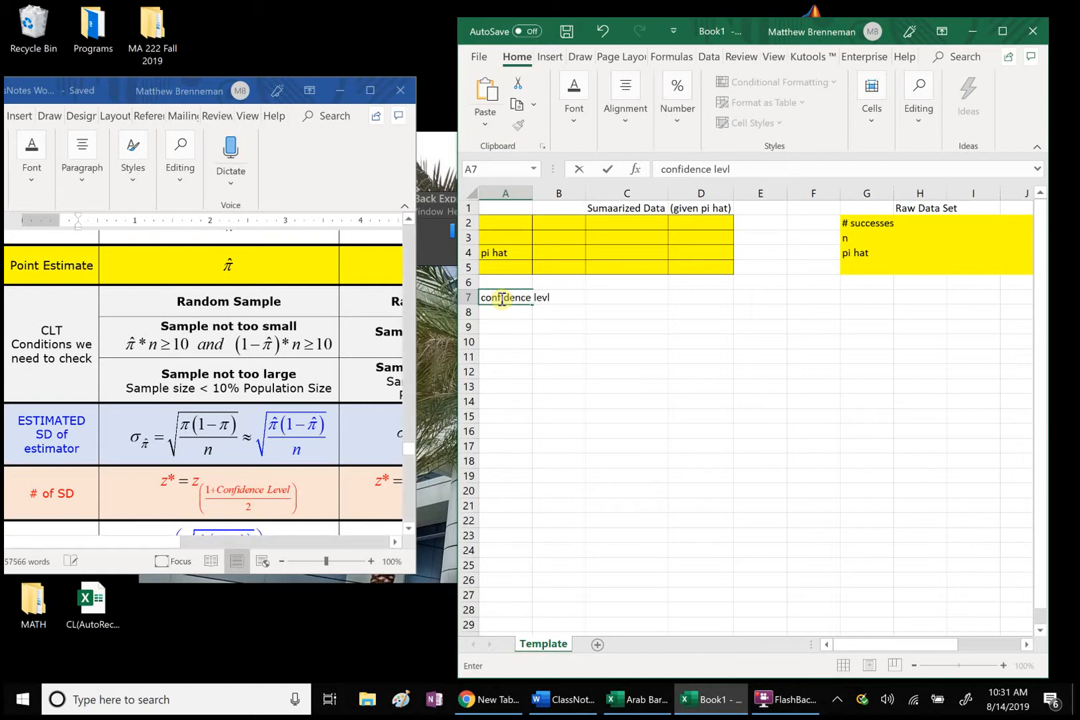
key(BackSpace)
text(el)
Step: Enter the row label "z*" in cell A8
click(502, 311)
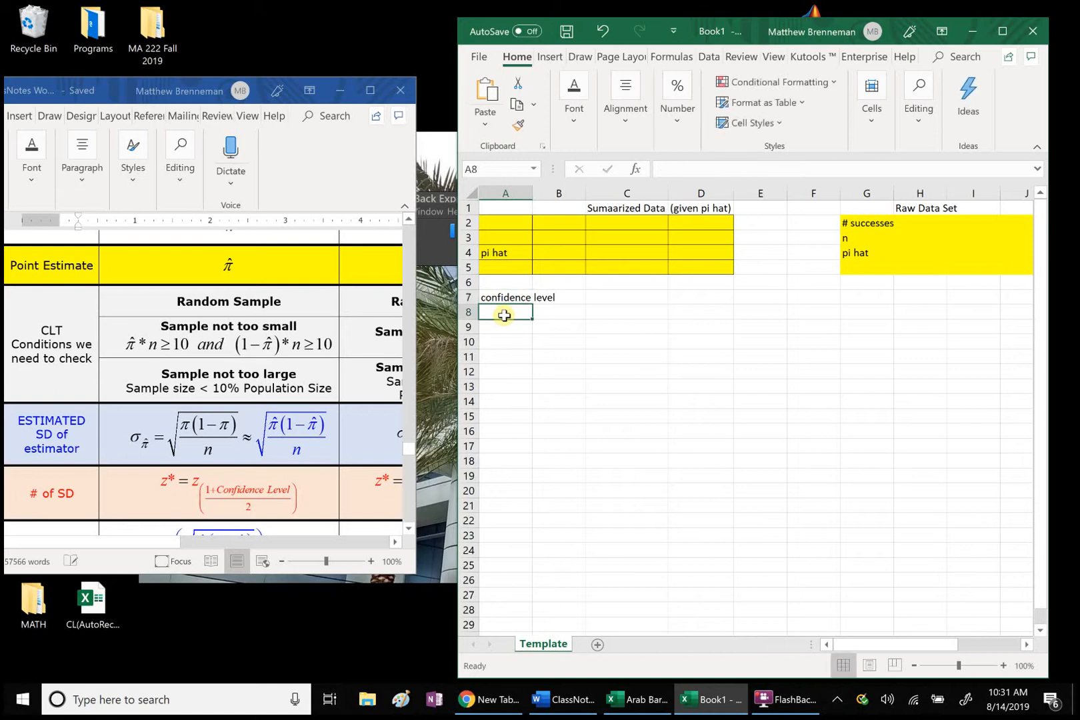
text(z*)
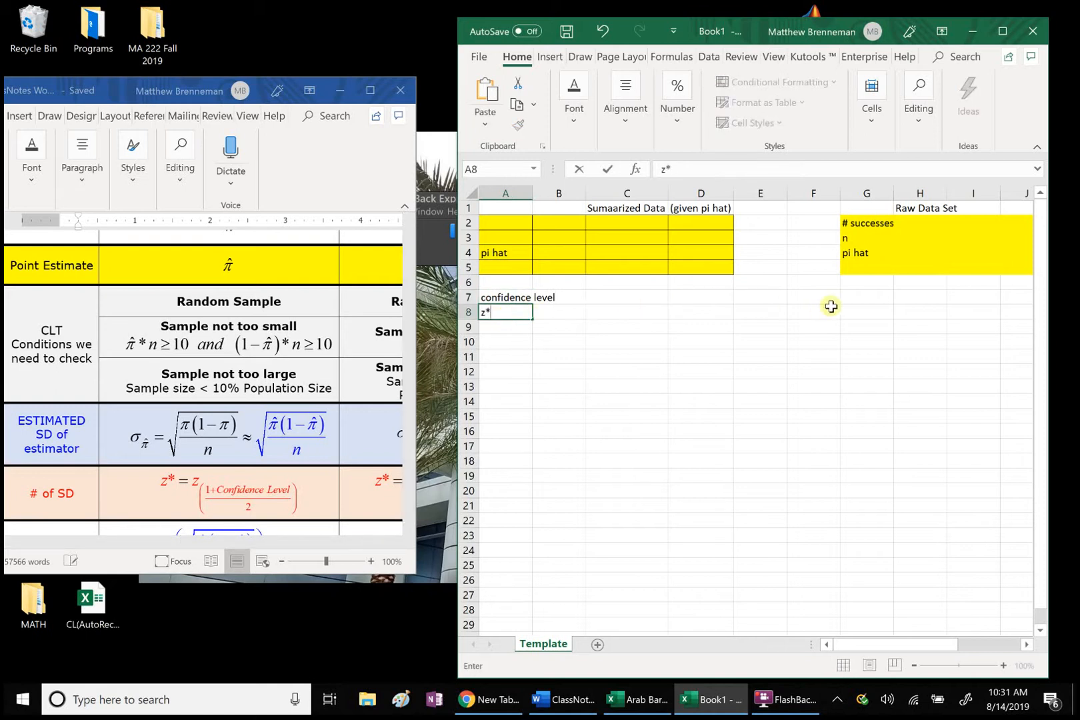
click(852, 298)
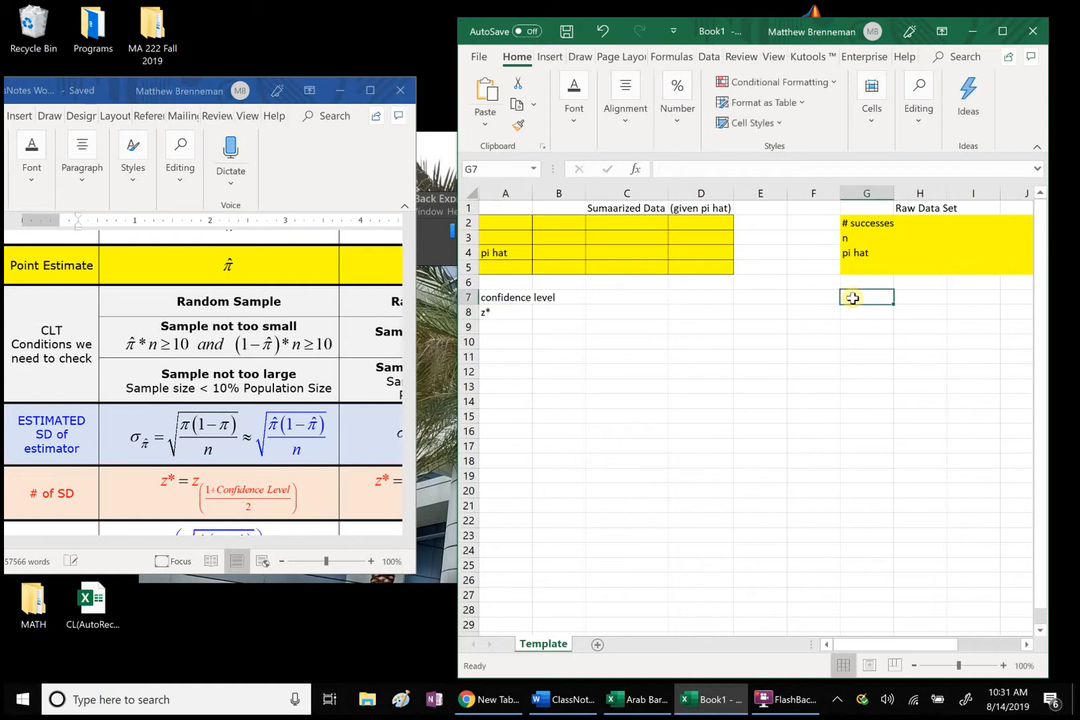
Step: Copy the confidence level and z* labels in A6:C8 to the raw data section starting at cell G6
drag(597, 312, 469, 289)
key(ctrl+c)
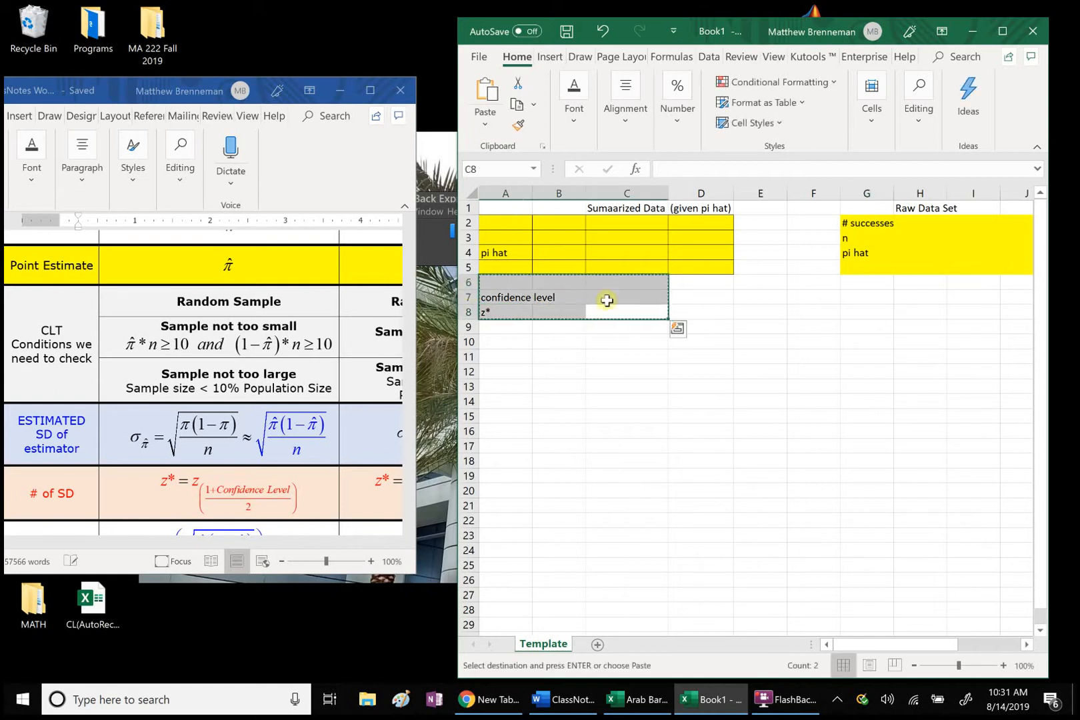
click(850, 283)
key(ctrl+v)
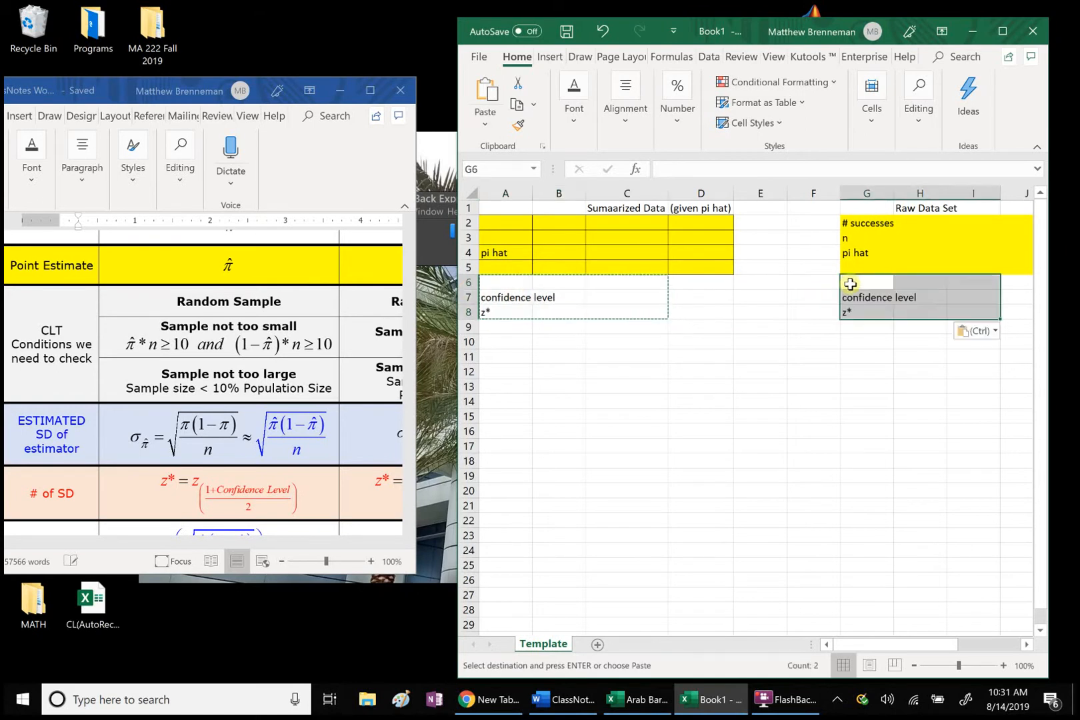
click(807, 414)
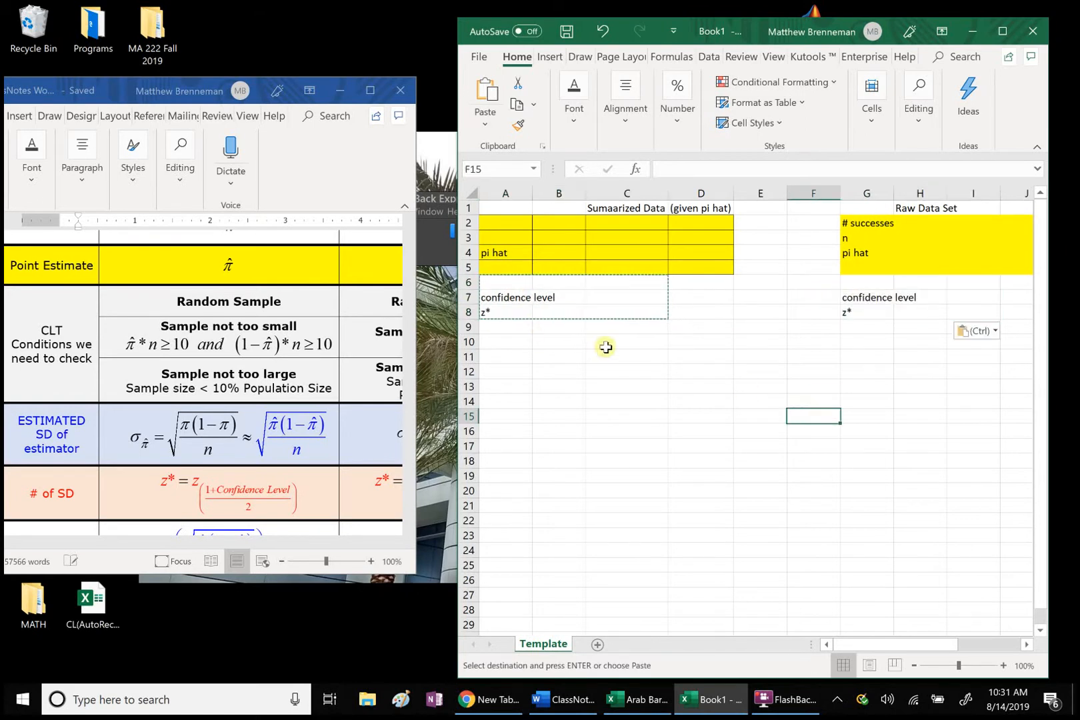
Step: Enter the row label "n" in cell A3 of the summarized data block
click(603, 344)
click(493, 343)
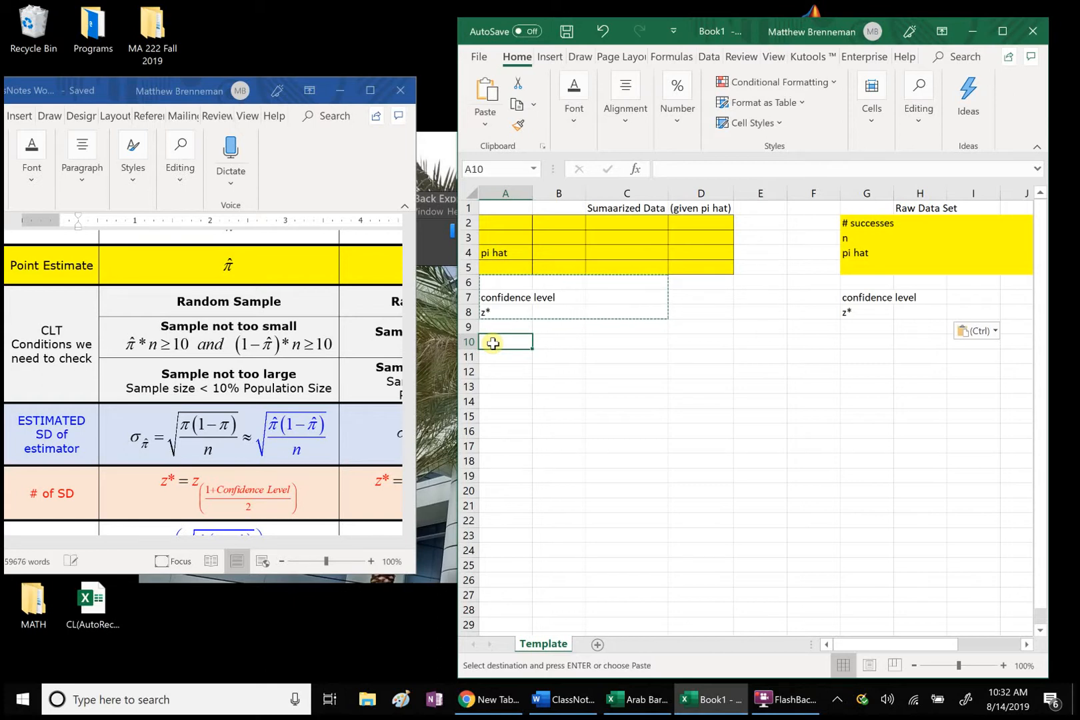
click(502, 235)
text(n)
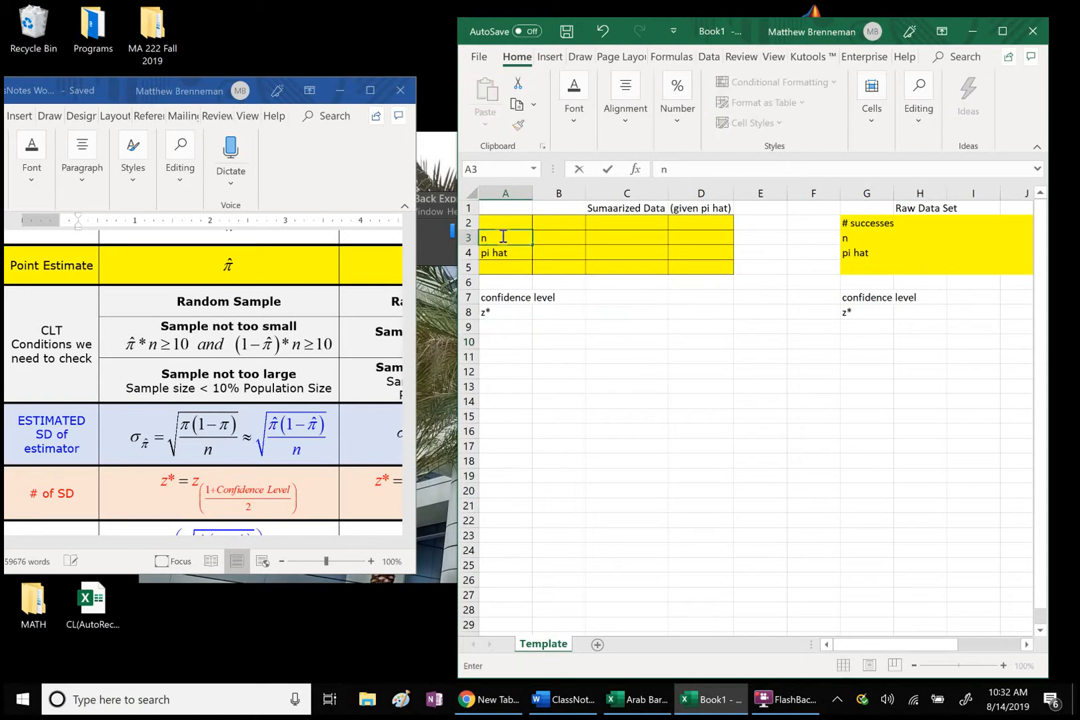
Step: Enter the row label "sd of distbtn for pi hat" in cell A10 and widen column A to fit it
click(501, 342)
text(sd)
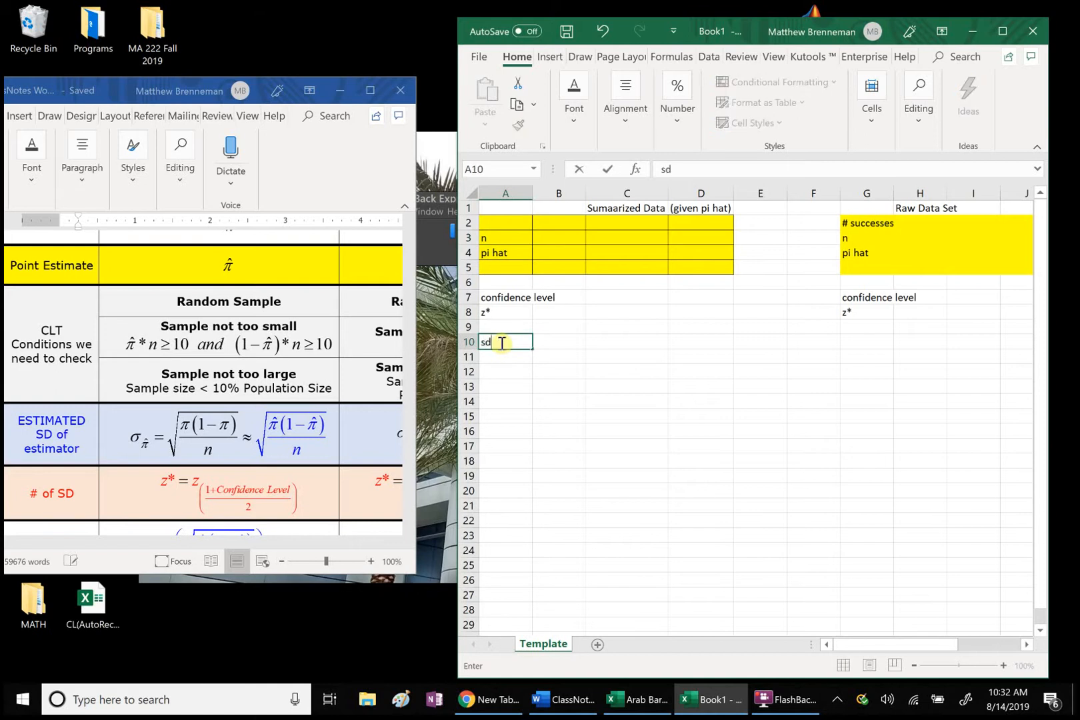
text( of pi hat)
key(BackSpace)
key(BackSpace)
key(BackSpace)
key(BackSpace)
key(BackSpace)
key(BackSpace)
key(BackSpace)
text(distbtn for pi hat)
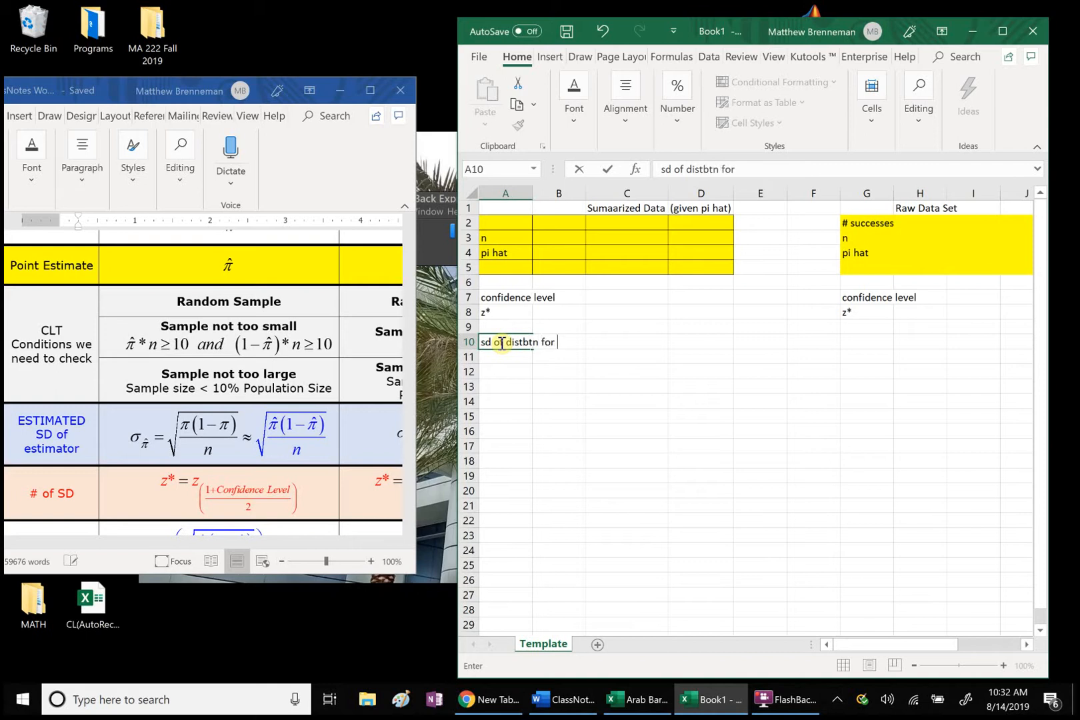
click(701, 400)
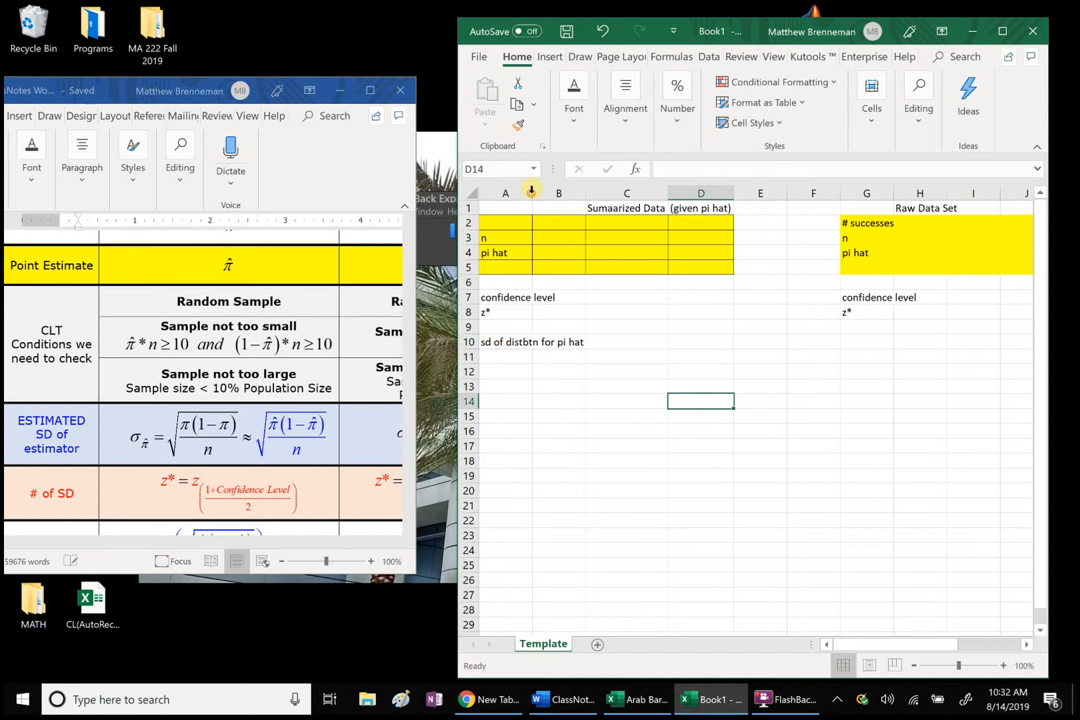
drag(531, 191, 587, 191)
Step: Copy the standard deviation label from A10 to cell G10 in the raw data section
click(514, 343)
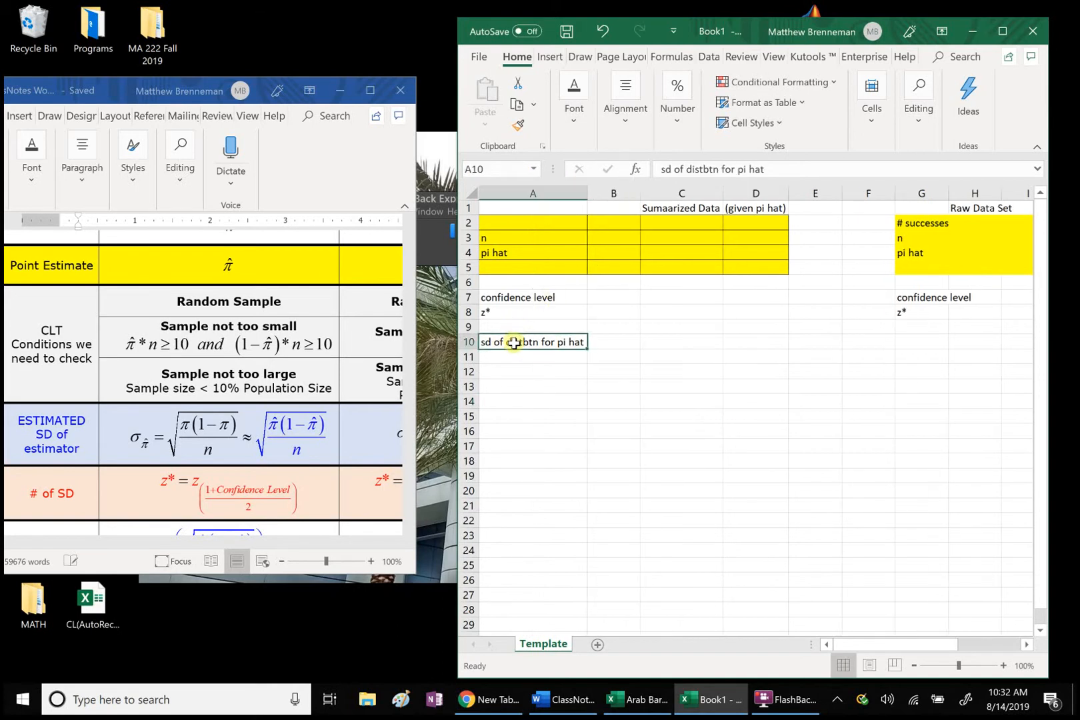
key(ctrl+c)
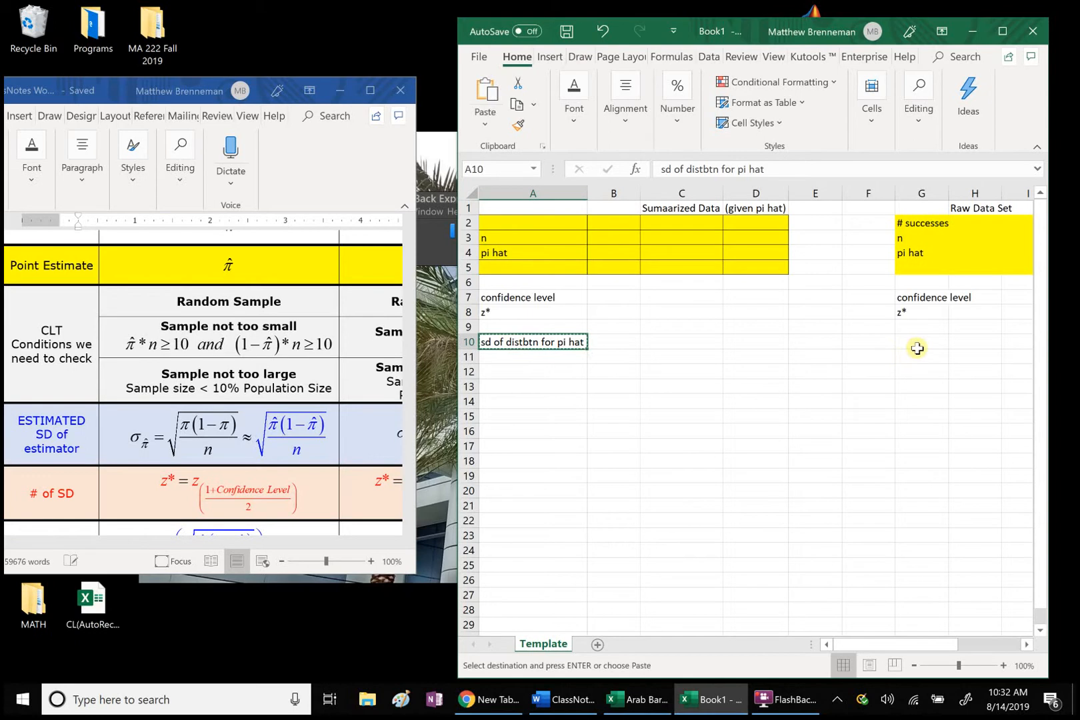
click(917, 346)
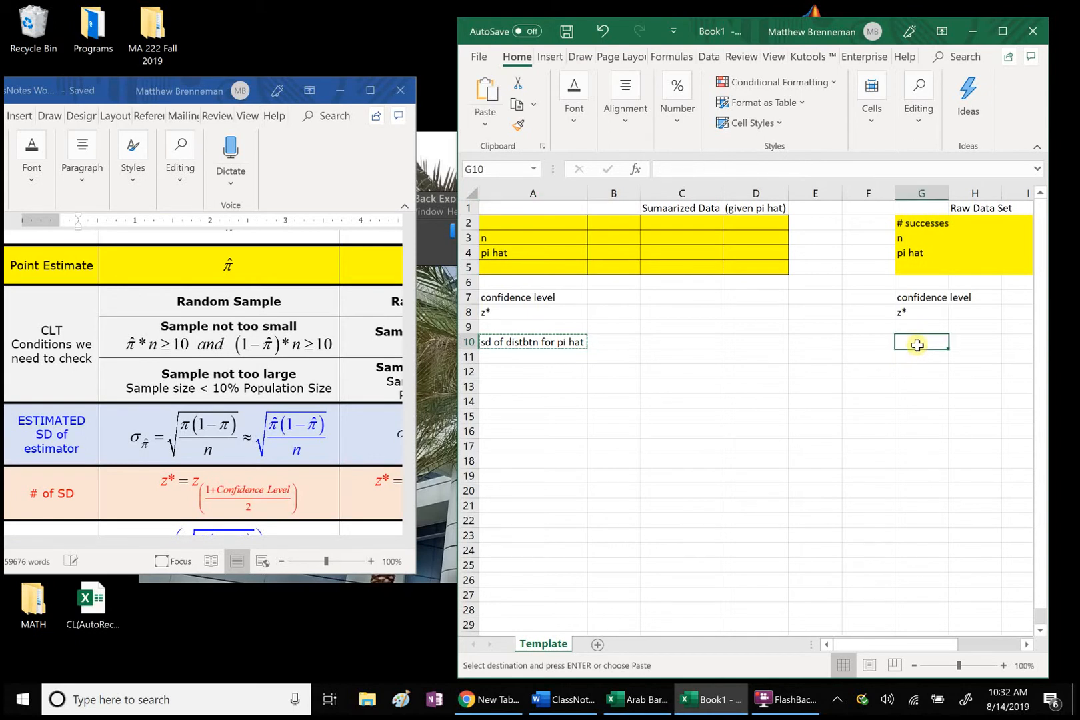
key(ctrl+v)
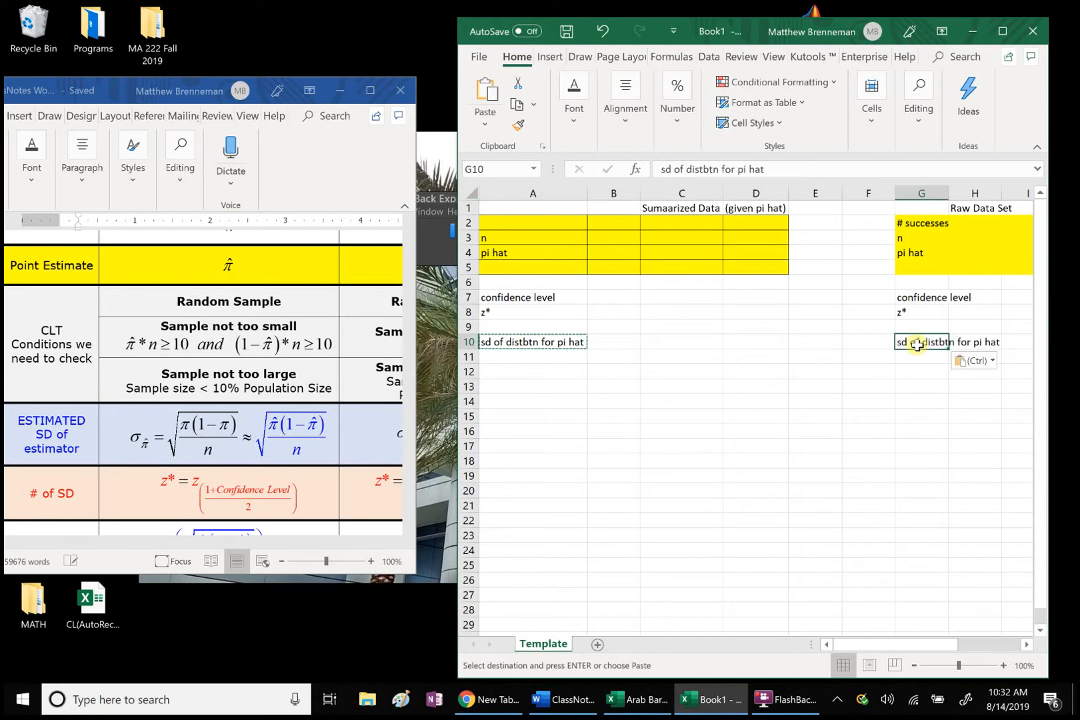
Step: Enter the margin of error label "MOE" in cells A12 and G12
click(509, 377)
text(MOE)
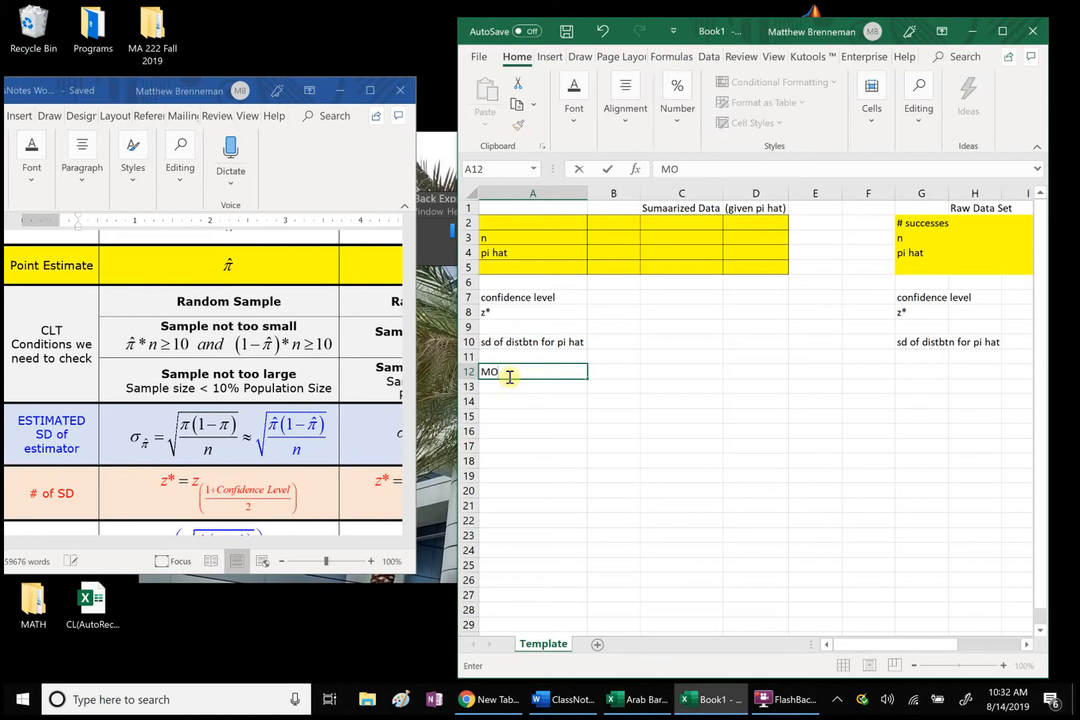
click(928, 373)
text(MOE)
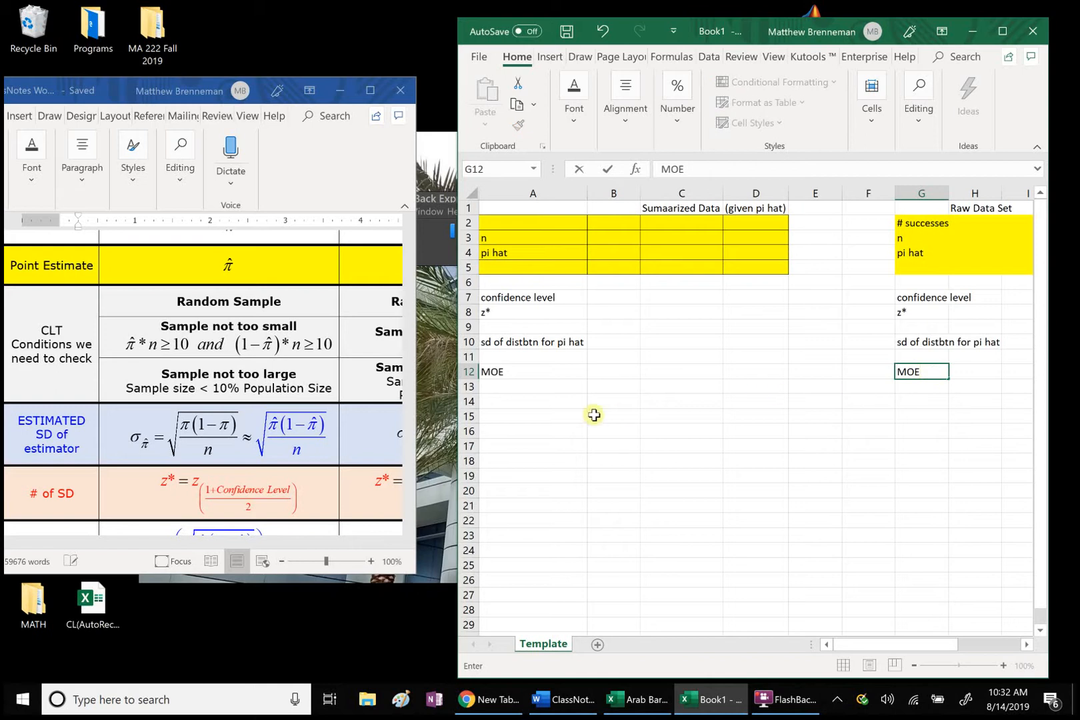
Step: Enter the row label "Upper CI endpt" in cell A14
click(533, 402)
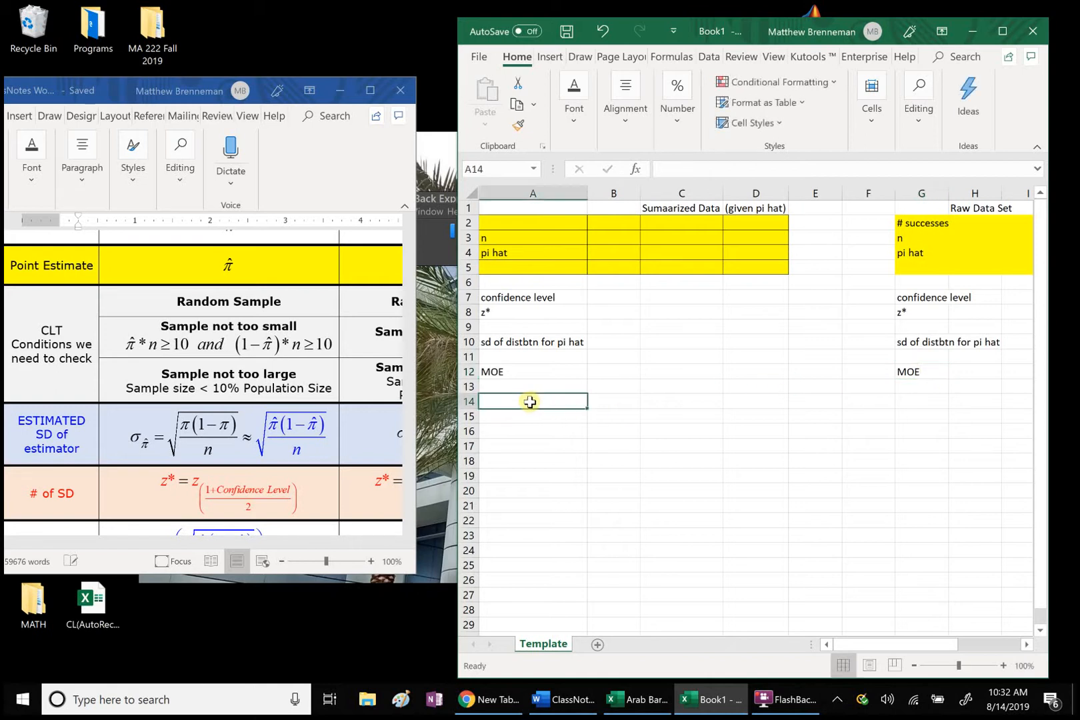
text(Upper )
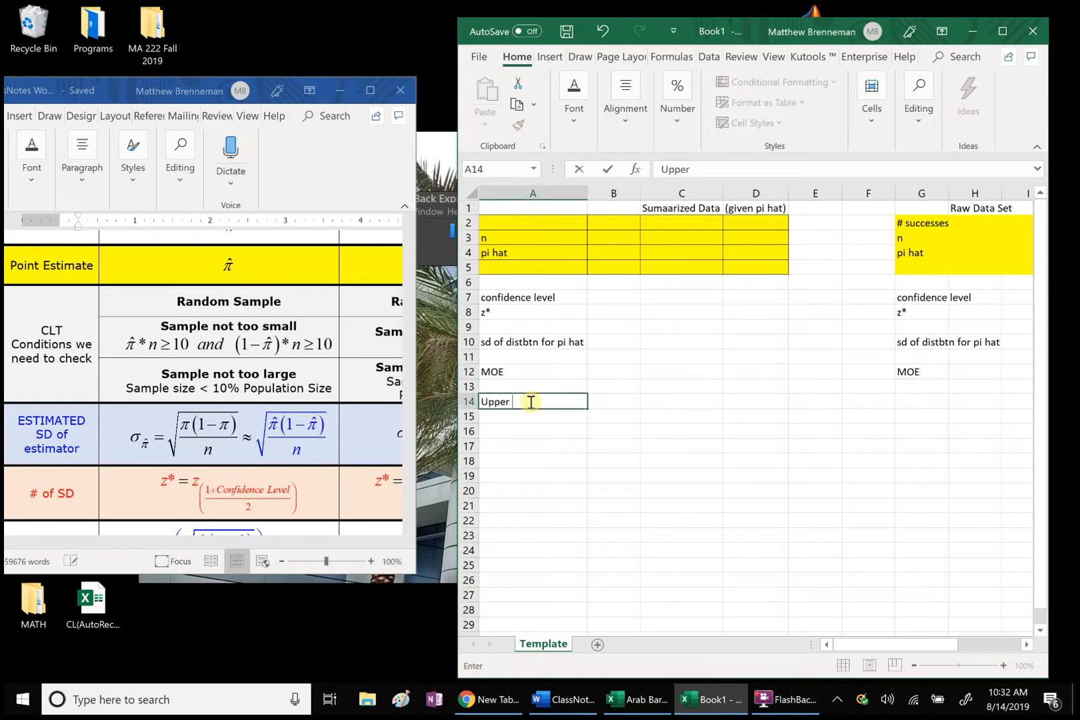
text(CI limit)
key(BackSpace)
key(BackSpace)
key(BackSpace)
key(BackSpace)
key(BackSpace)
text(endpt)
Step: Enter the row label "Lower CI endpt" in cell A15
click(492, 414)
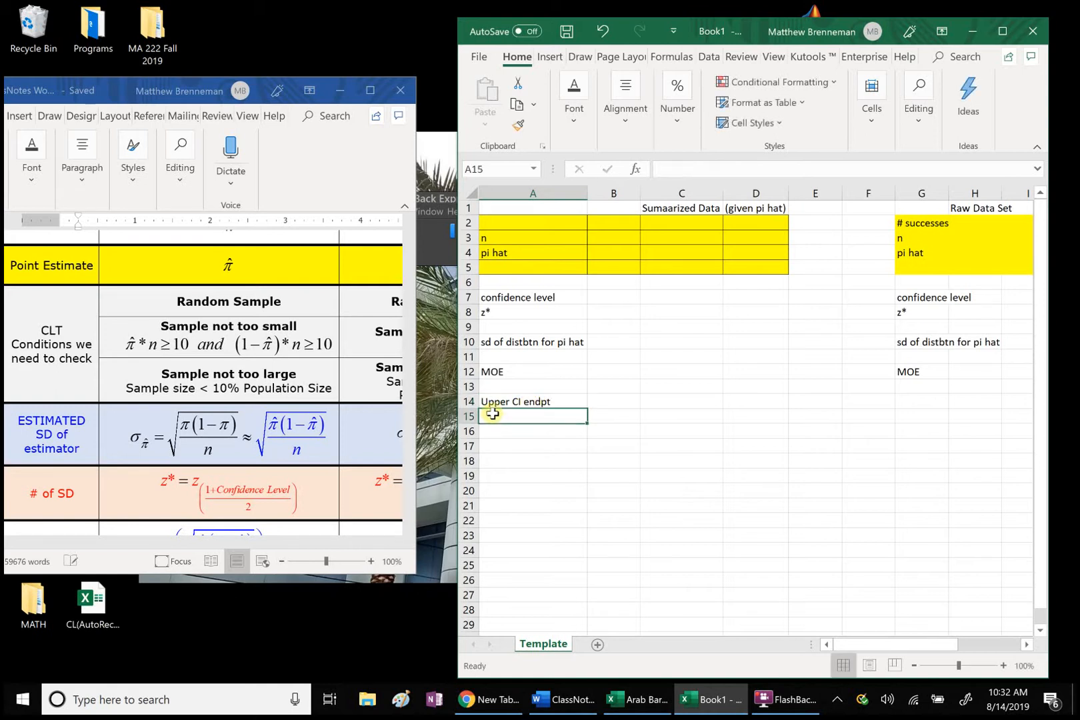
text(Lowe)
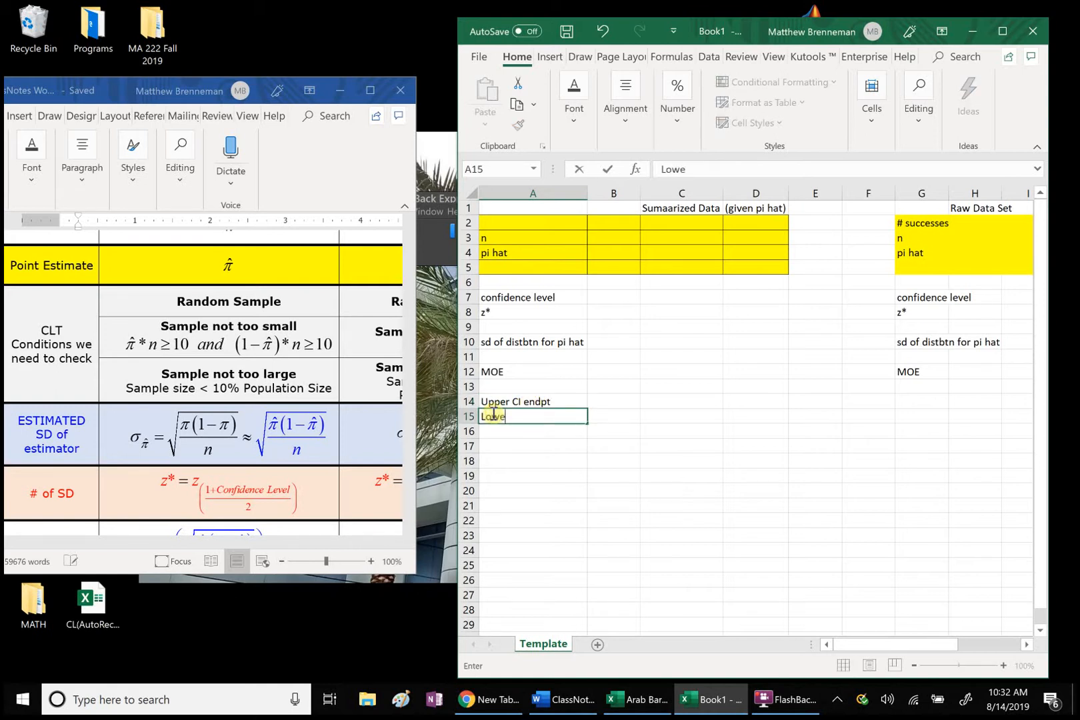
text(r CI endpt)
click(610, 471)
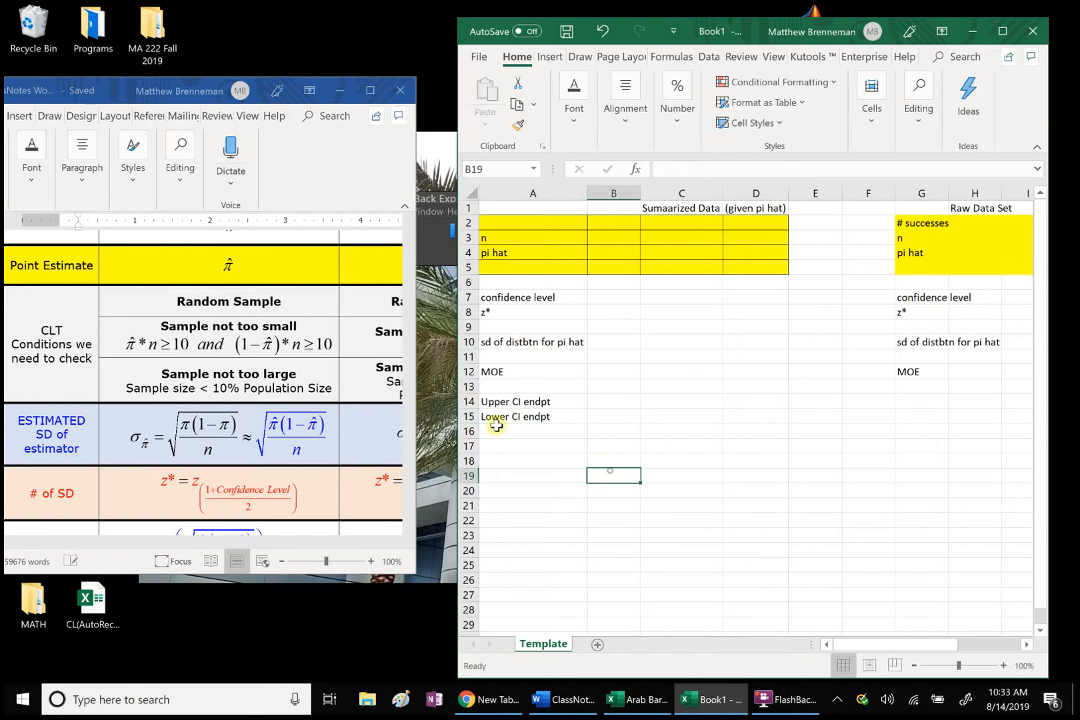
click(489, 404)
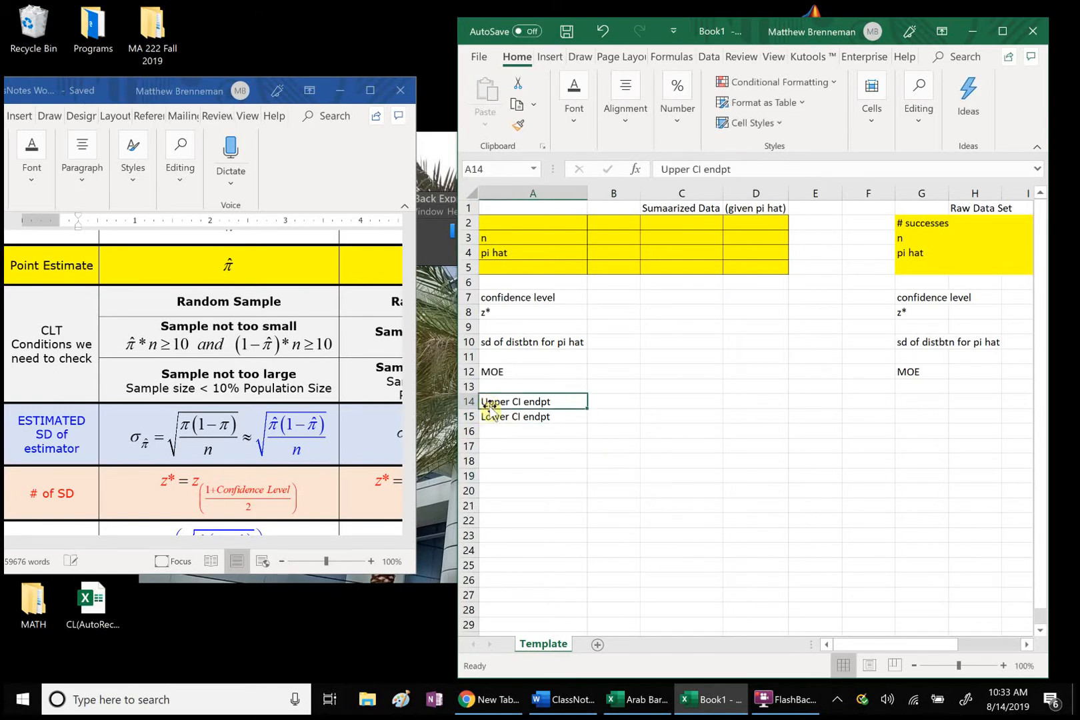
click(657, 504)
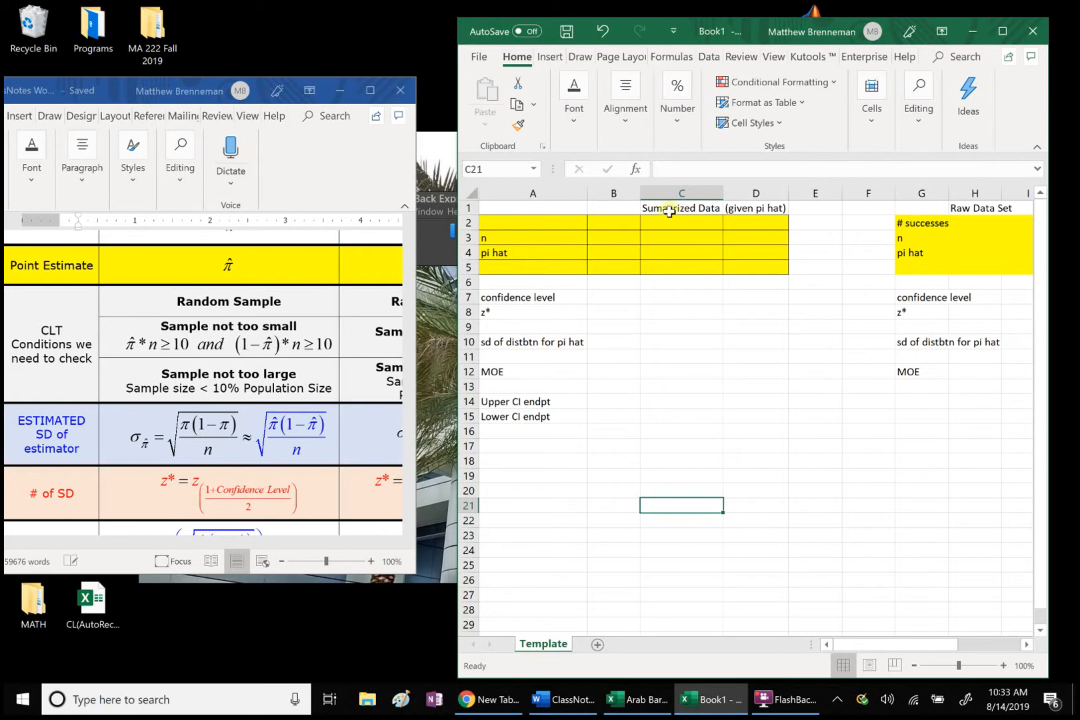
Step: Enter the heading "Summarized" in B1 and replace the heading in C1 with "Raw"
click(601, 208)
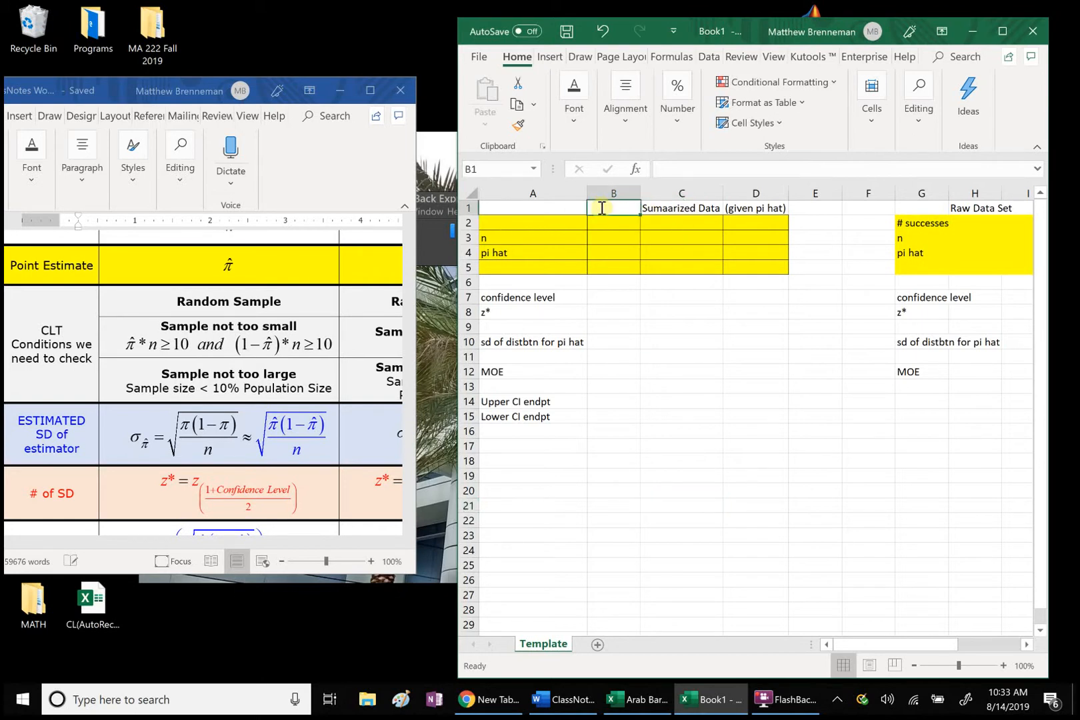
text(Summ)
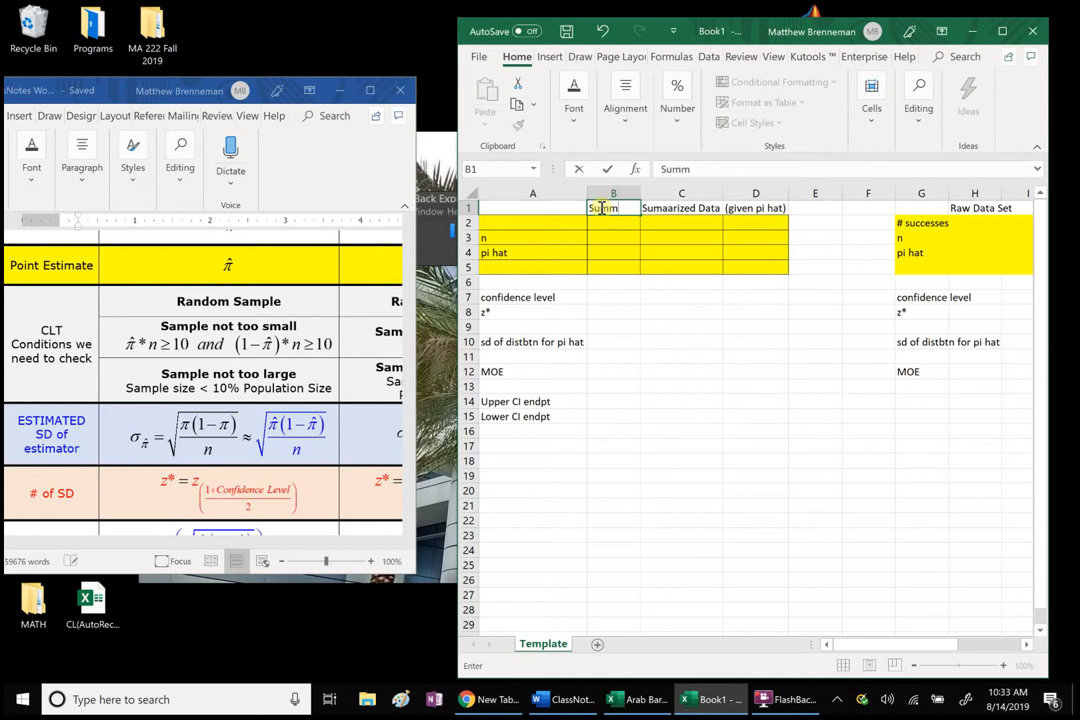
text(arized)
click(786, 328)
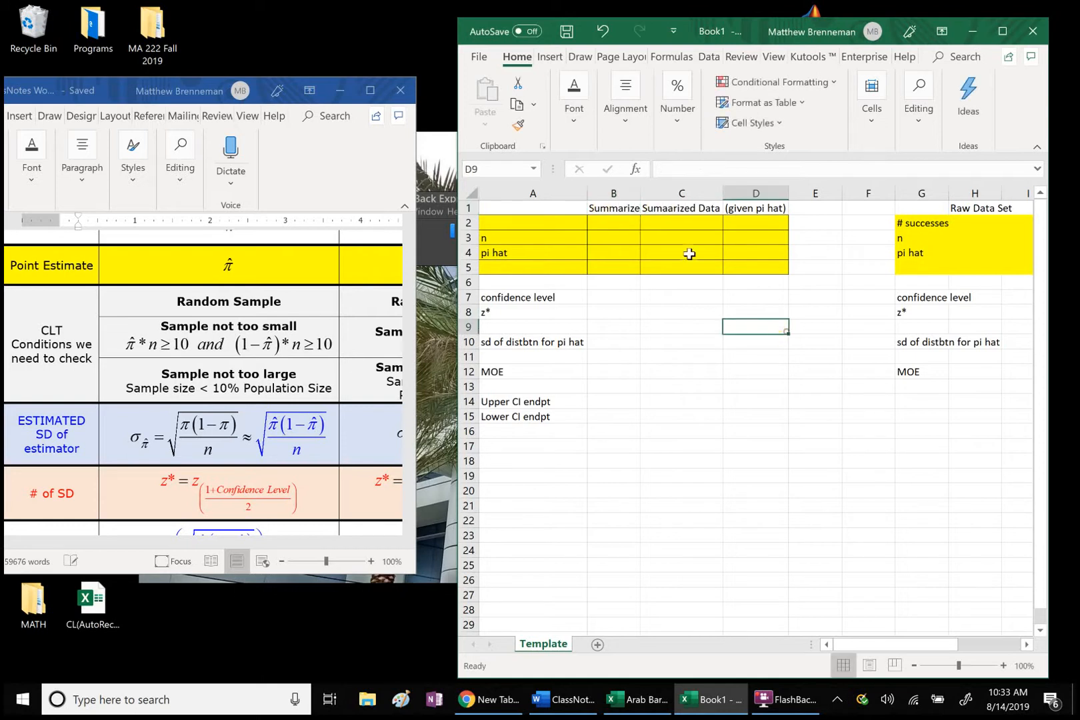
click(681, 207)
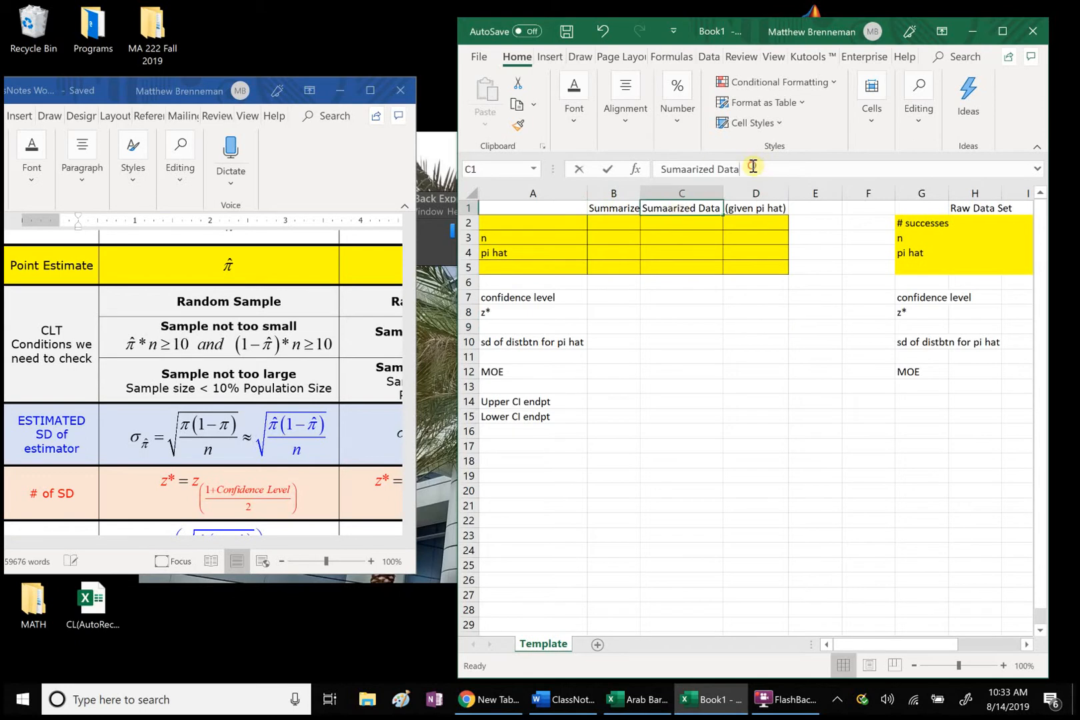
drag(752, 168, 631, 168)
text(Raw)
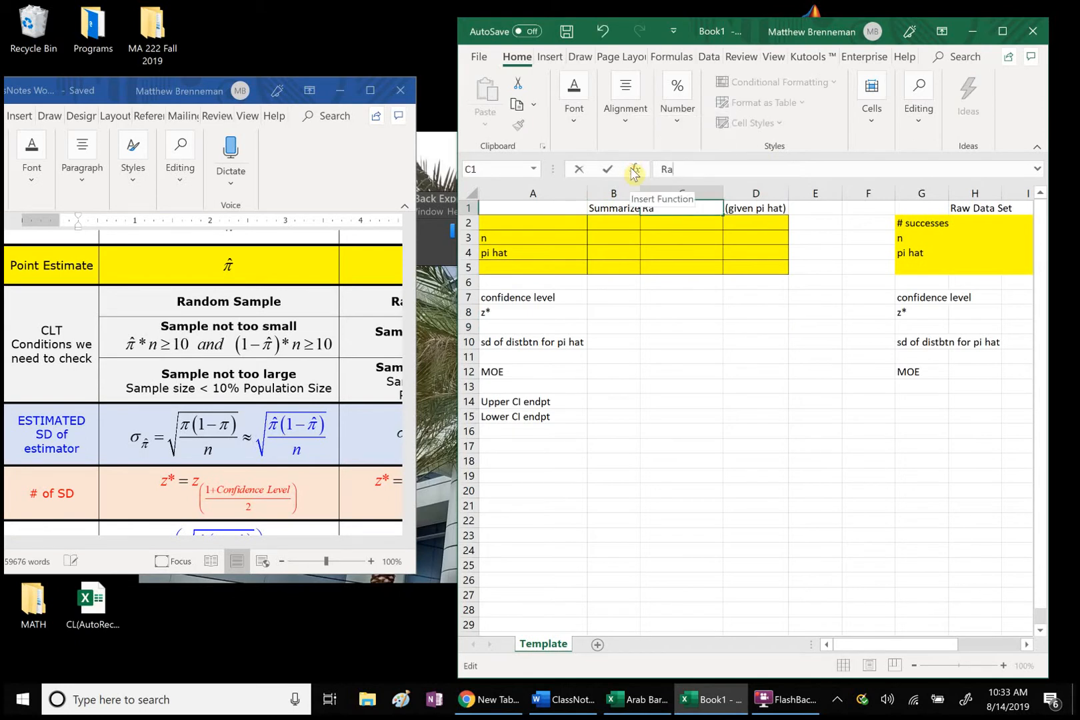
click(629, 358)
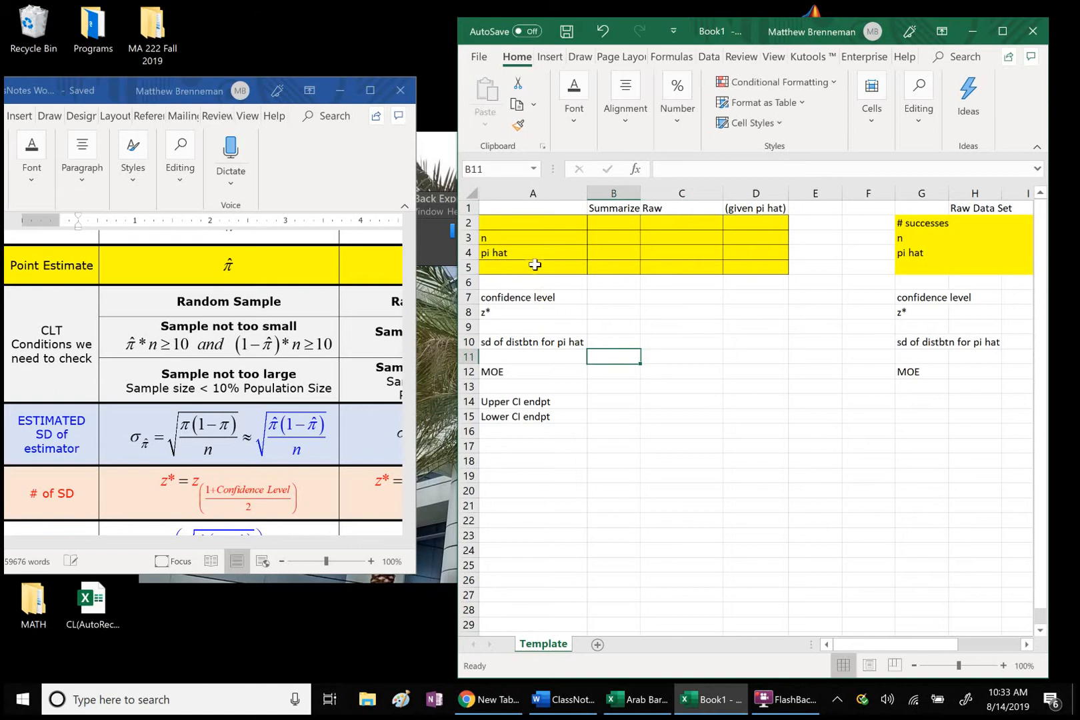
Step: Enter the row label "# successes" in cell A2
click(507, 224)
text(# successes)
click(591, 252)
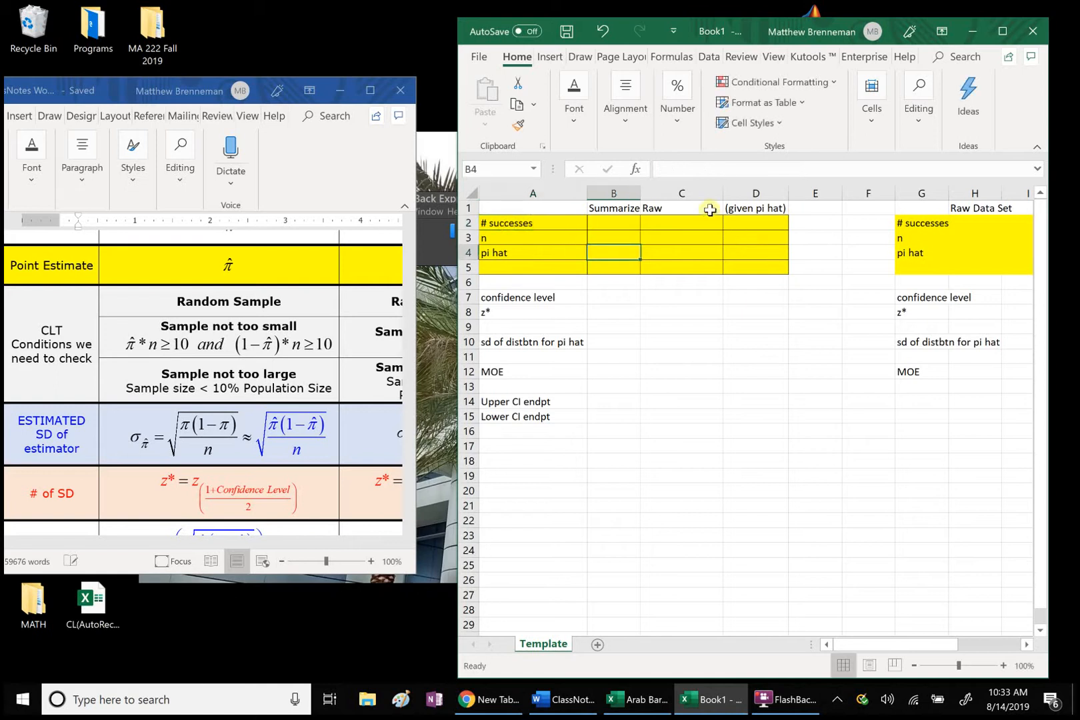
Step: Delete columns D through K, which hold the separate raw data block
drag(747, 193, 911, 309)
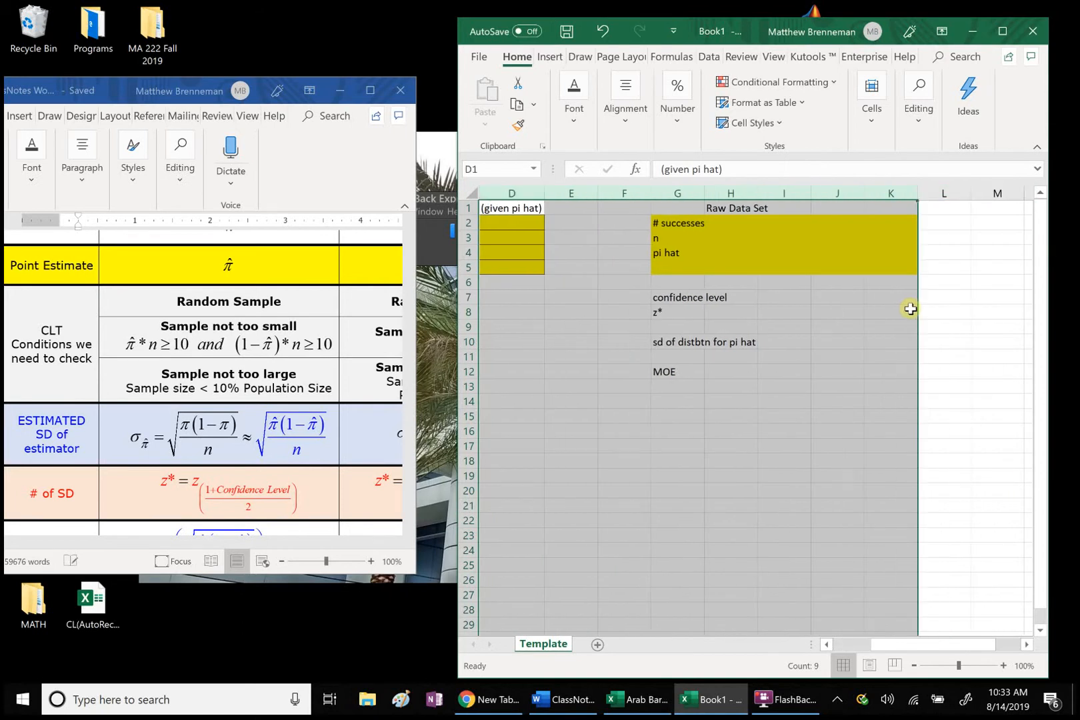
right_click(911, 309)
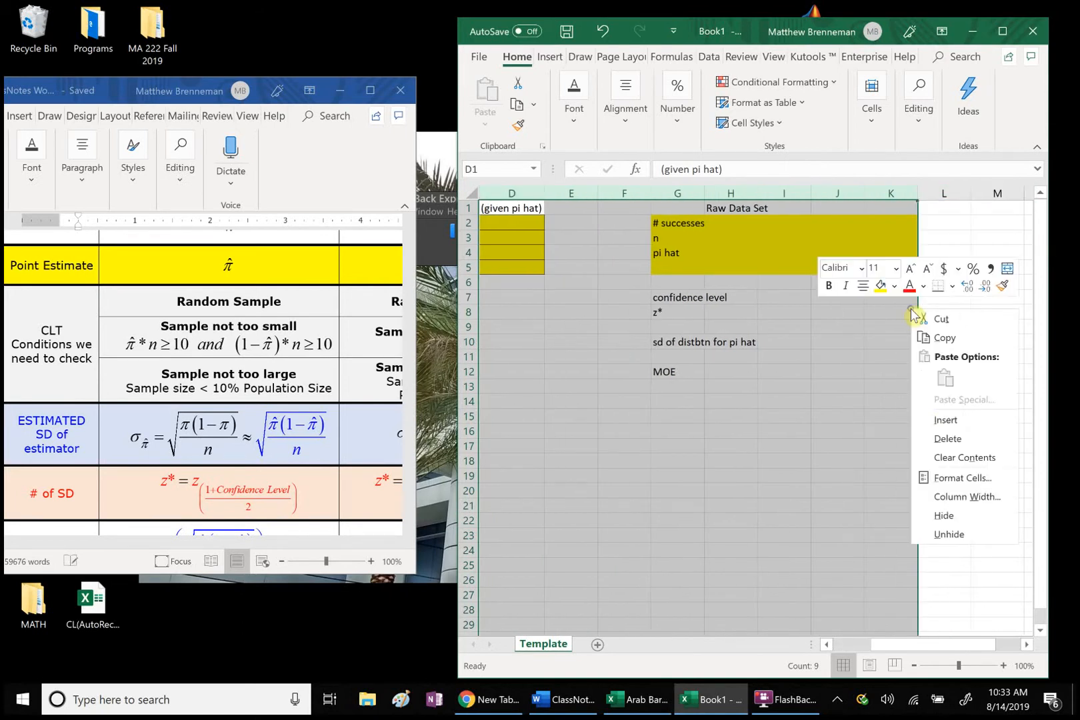
click(928, 444)
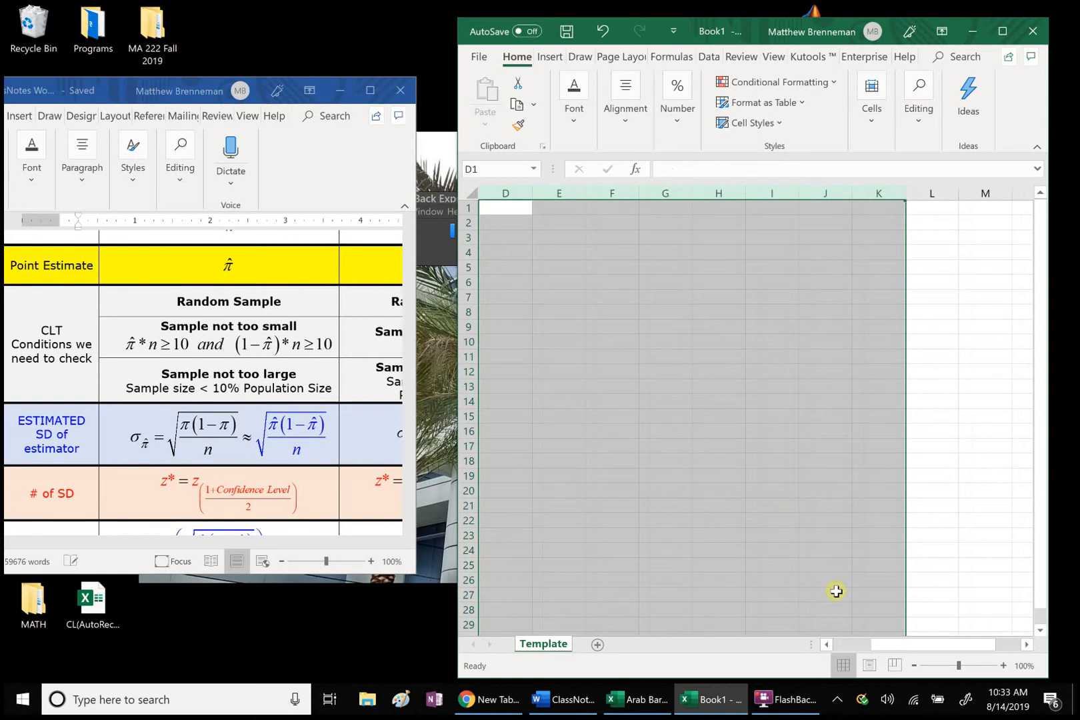
Step: Widen column B to fit its heading and apply all borders to the cells A1:C15
drag(887, 645, 664, 634)
drag(638, 196, 544, 414)
right_click(545, 404)
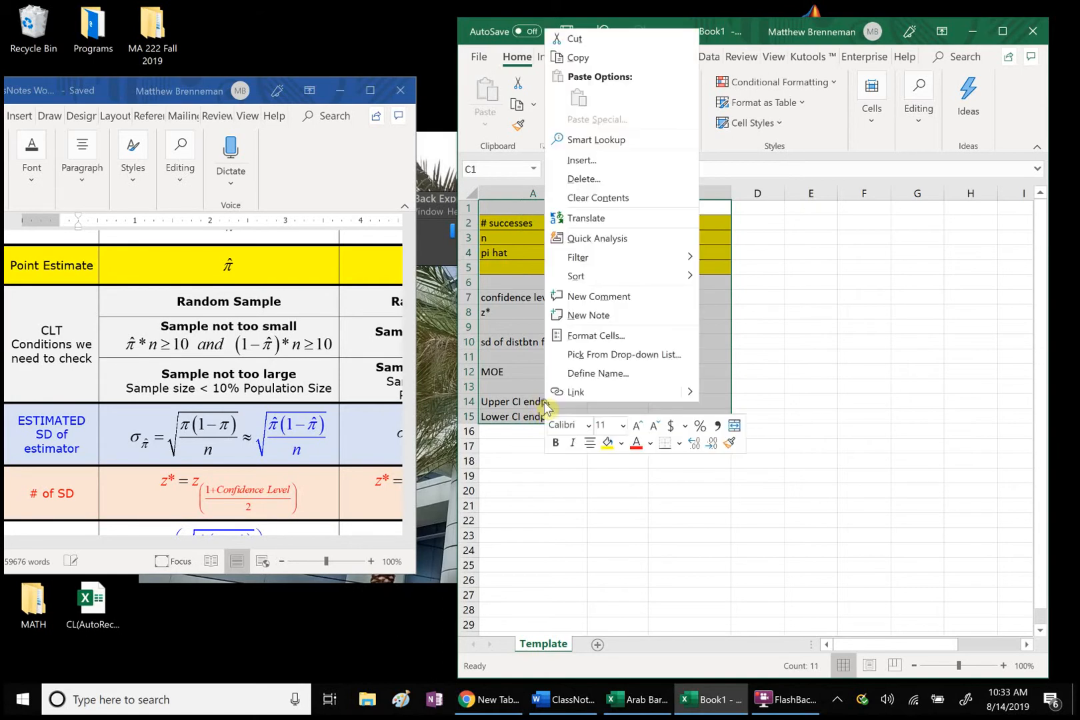
click(679, 444)
click(670, 272)
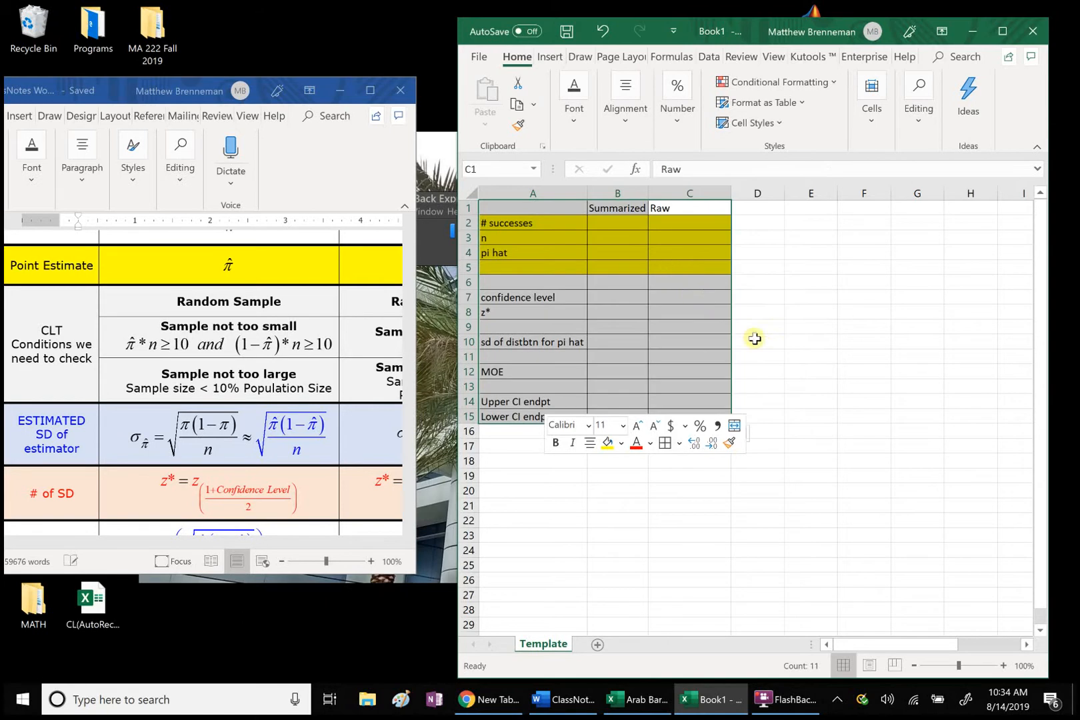
click(765, 347)
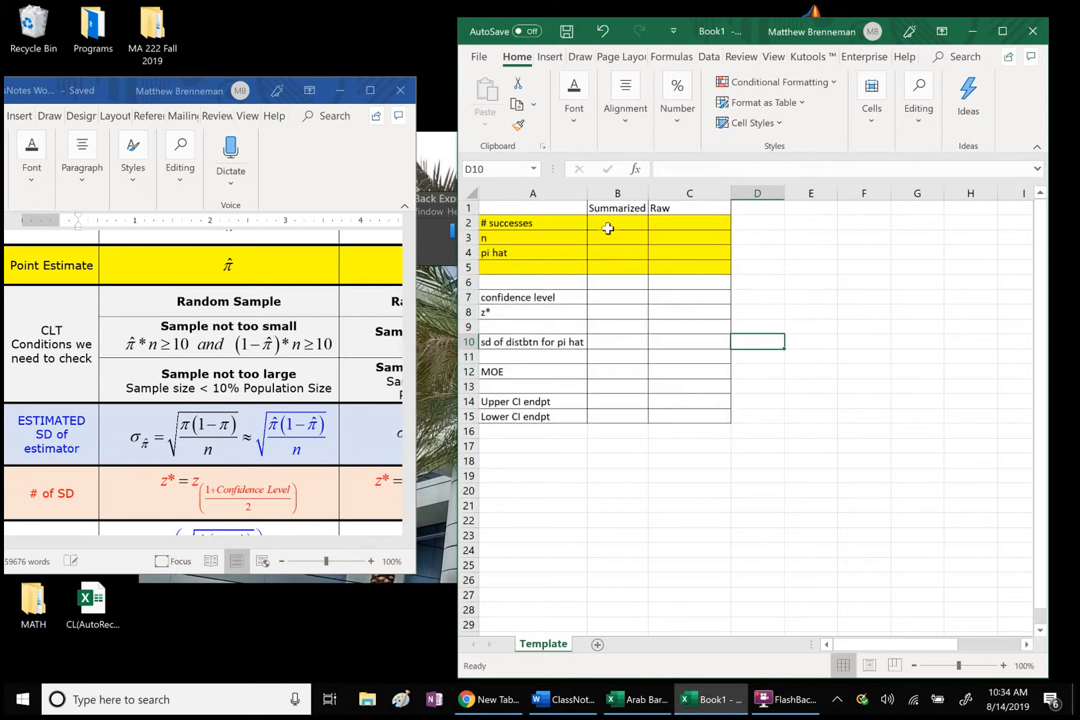
Step: Set the font color of row 2, the # successes row, to red
click(469, 223)
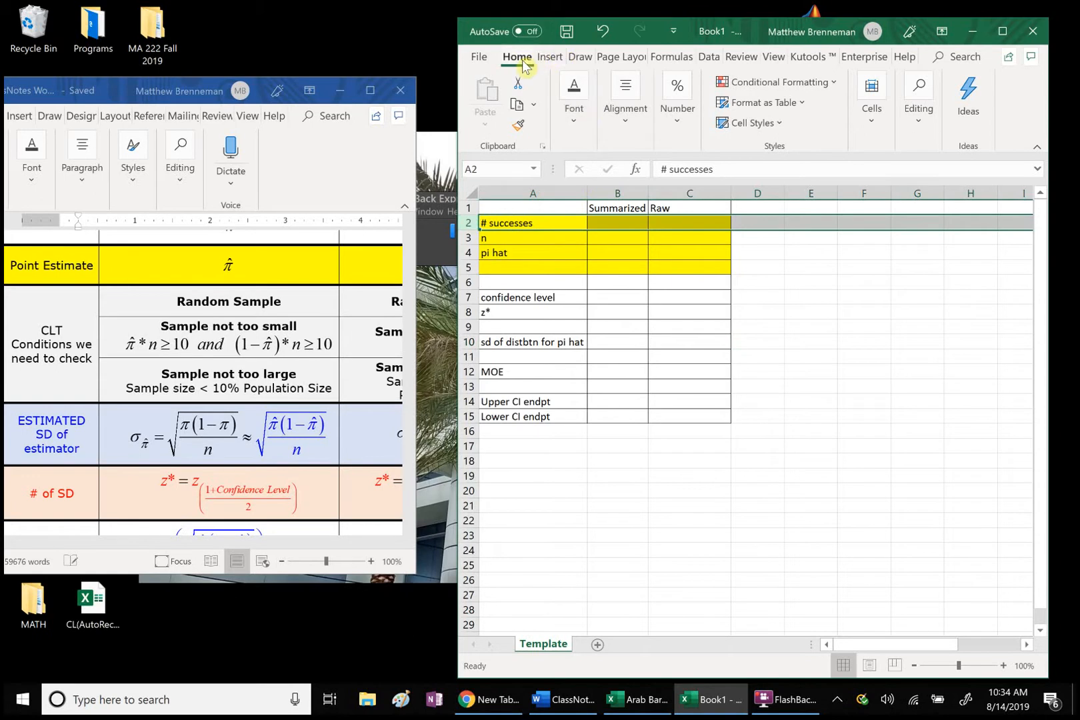
click(573, 113)
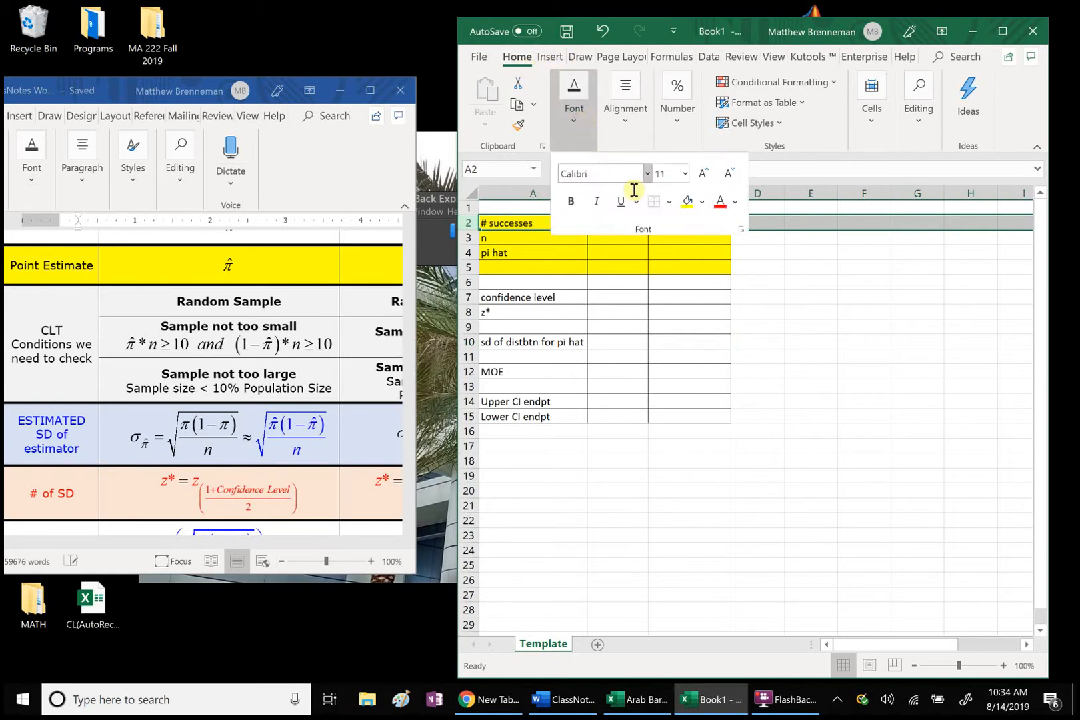
click(720, 201)
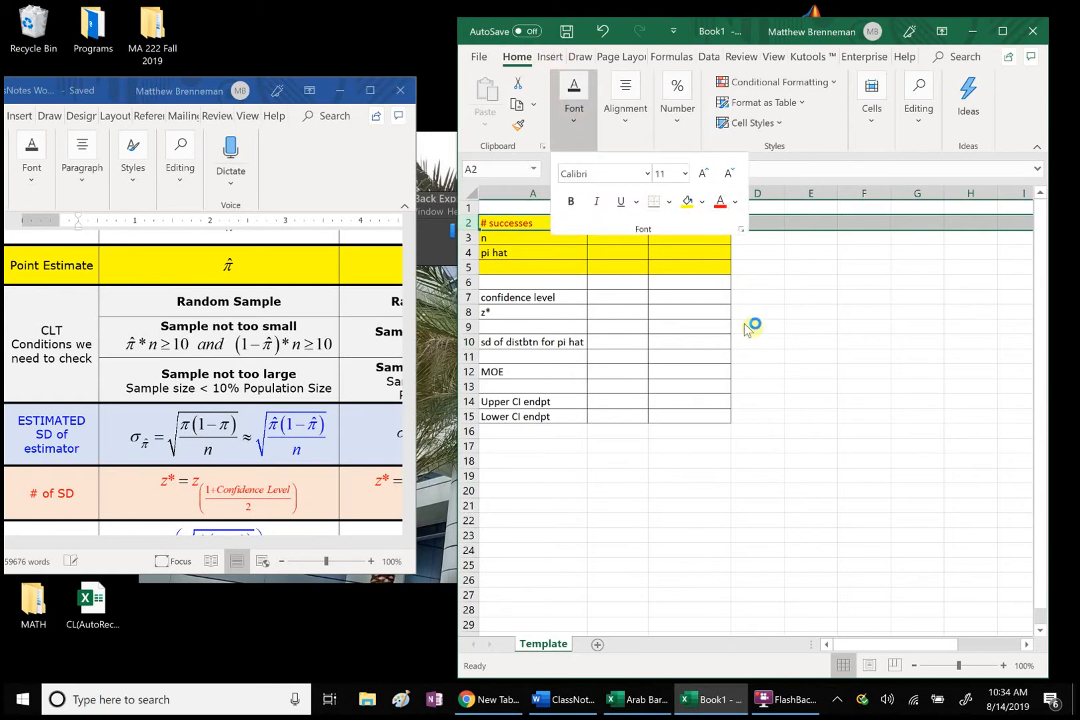
Step: Set the font color of the Raw column cells C1:C15 to red
drag(677, 210, 694, 416)
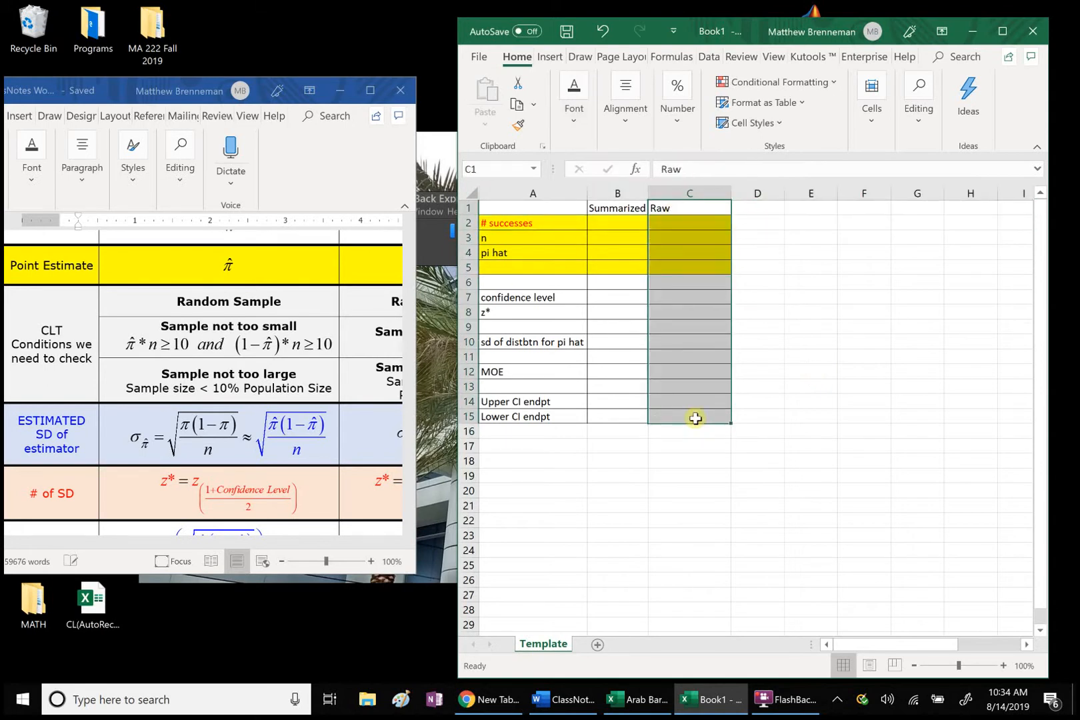
right_click(689, 367)
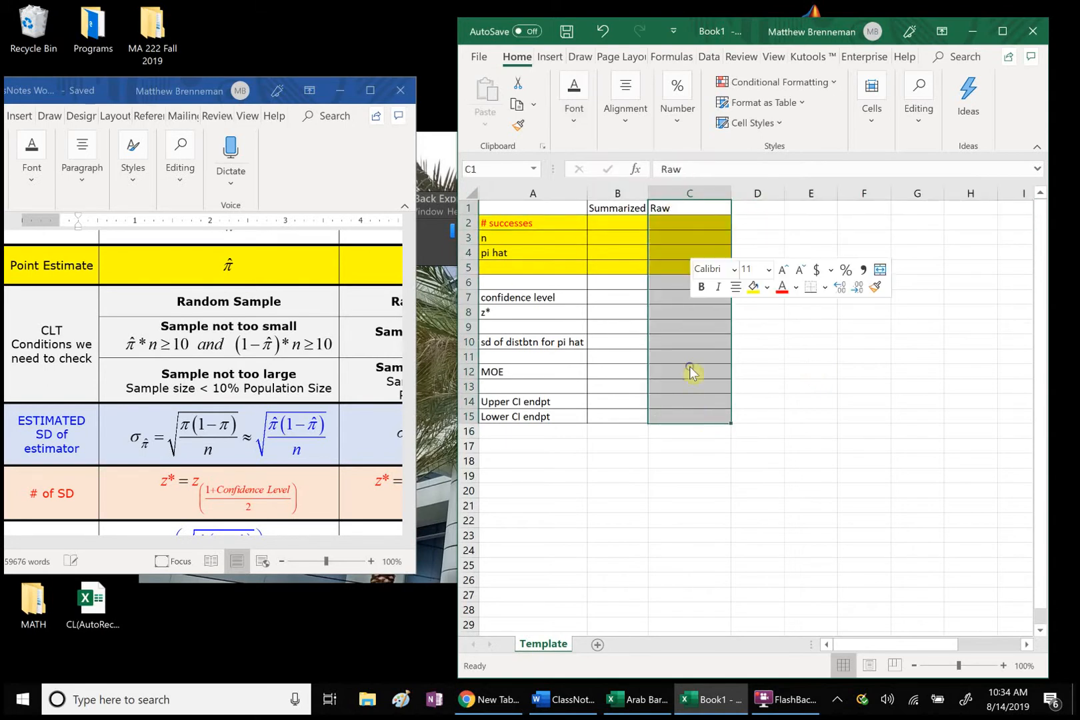
click(782, 288)
click(650, 443)
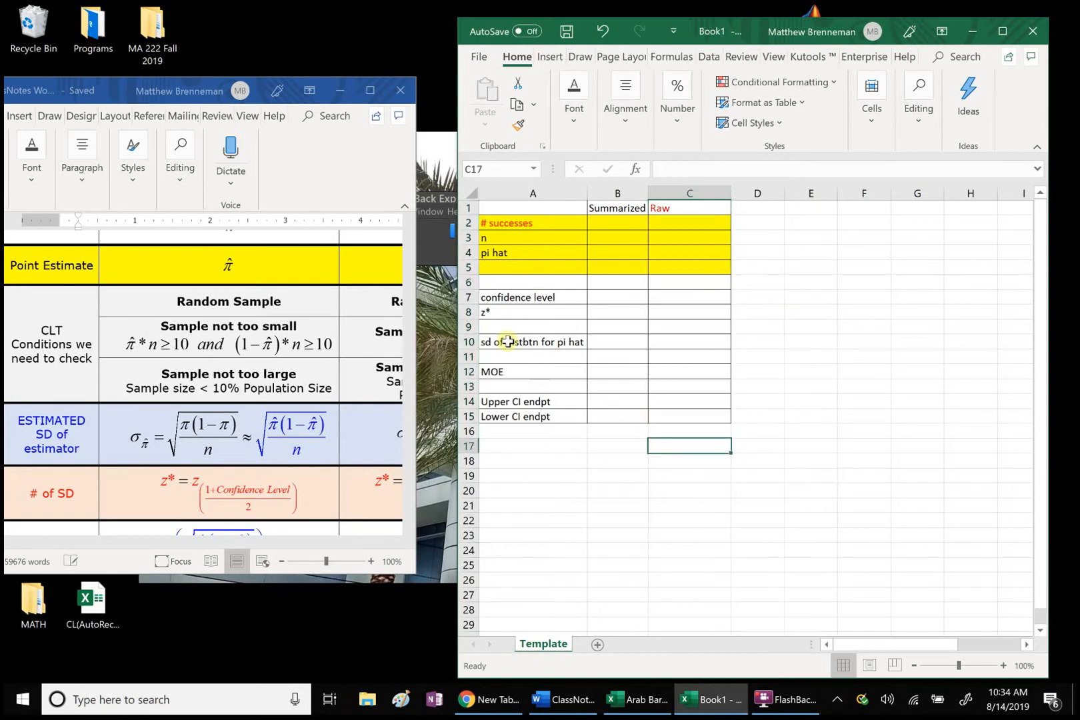
Step: Fill the confidence level and z* rows, cells A7:C8, with light green
drag(484, 298, 671, 310)
right_click(671, 309)
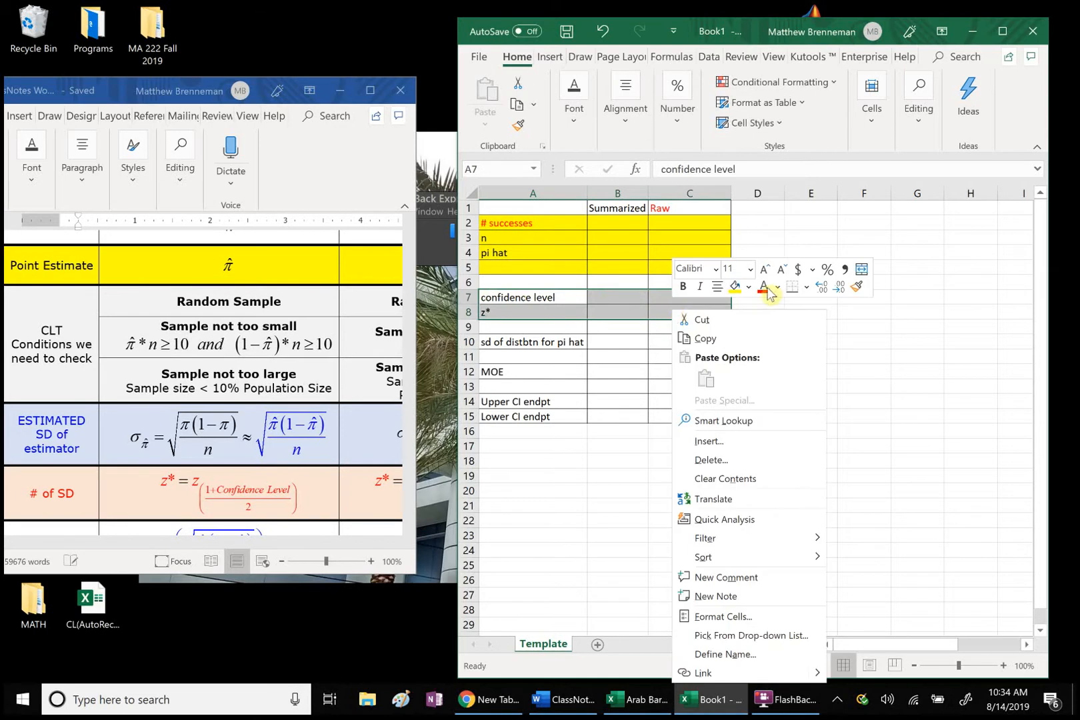
click(747, 288)
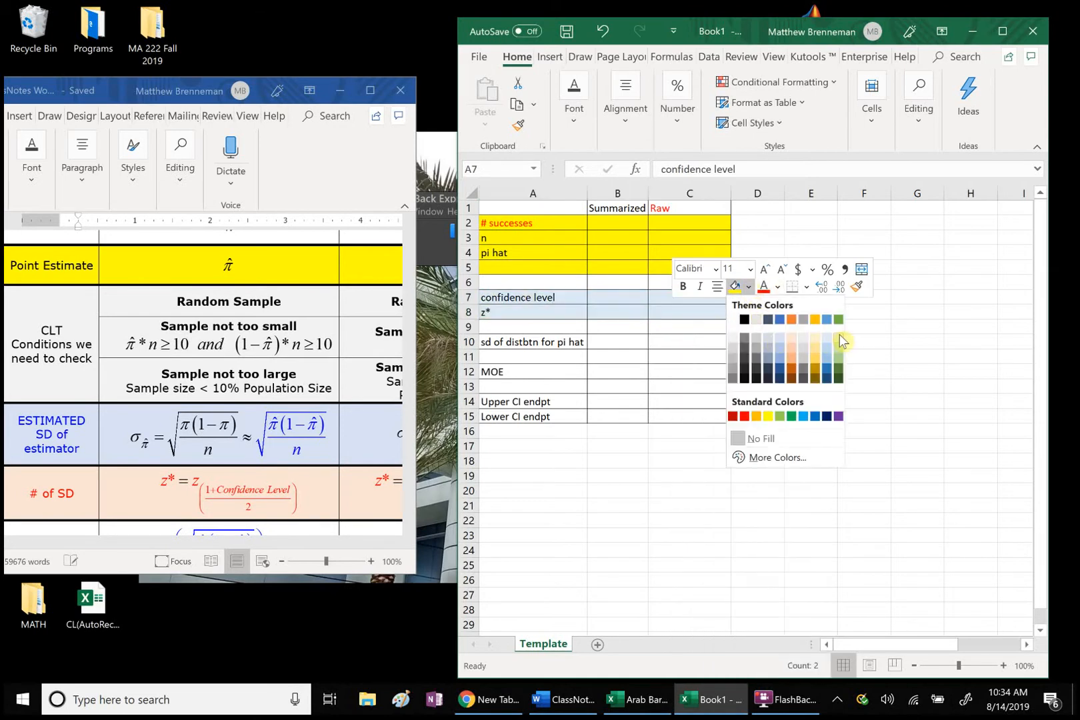
click(838, 335)
click(598, 459)
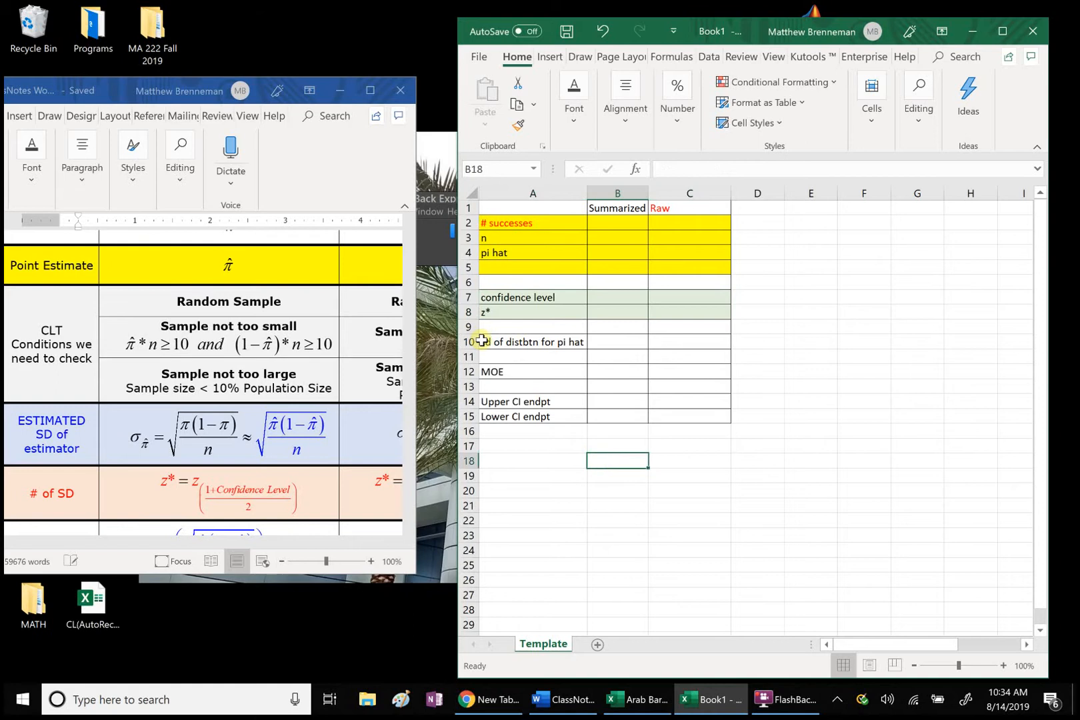
Step: Extend the MOE label in cell A12 to read "MOE = z* x sd"
drag(485, 342, 668, 335)
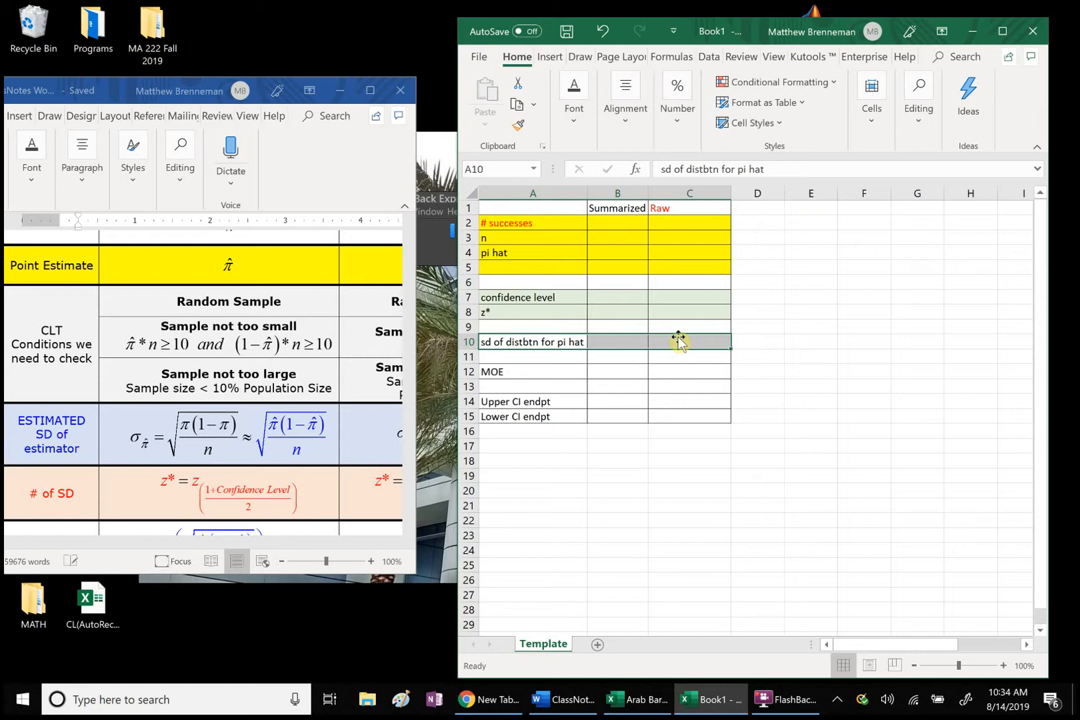
click(548, 444)
click(494, 372)
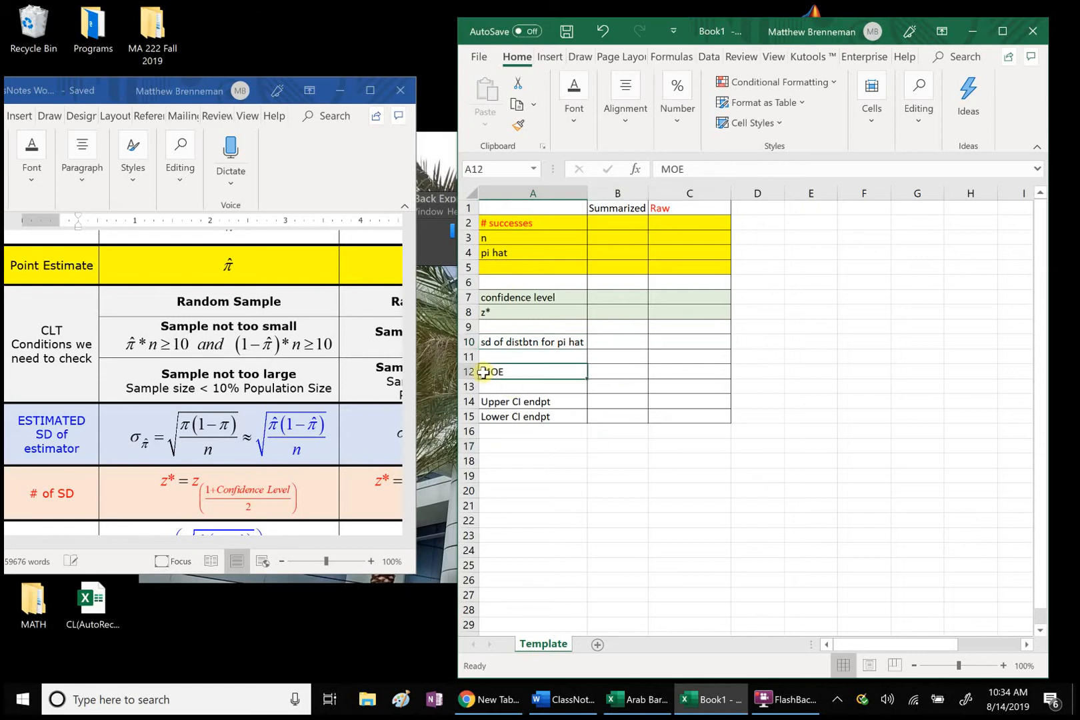
double_click(549, 371)
text(= z*)
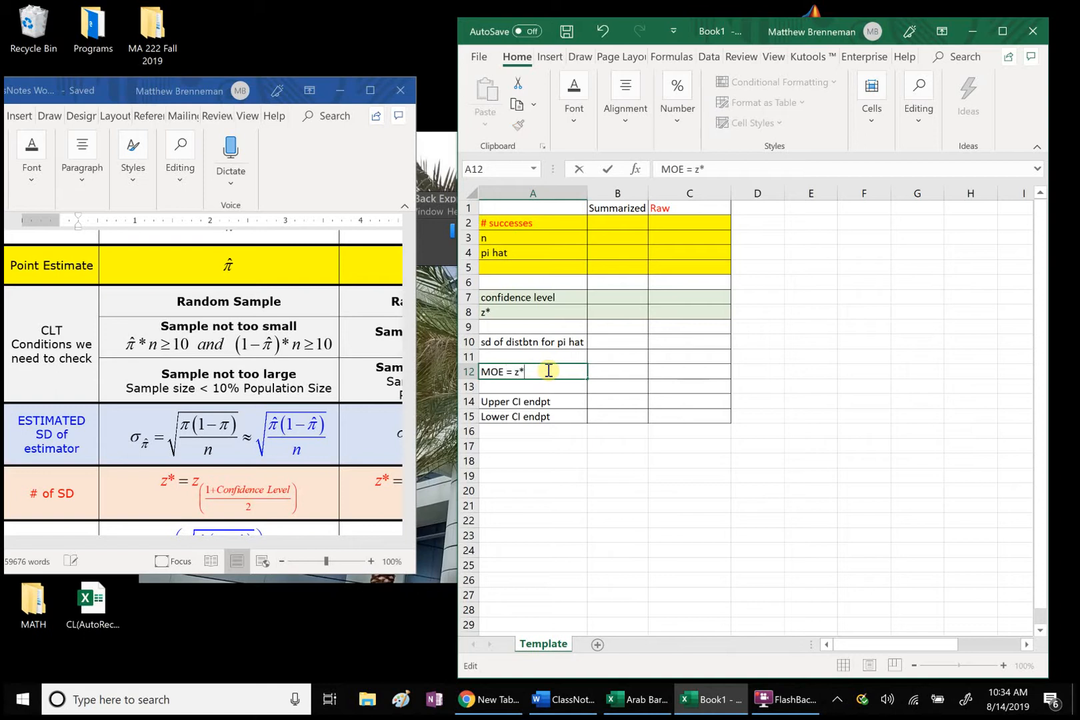
text( x sd)
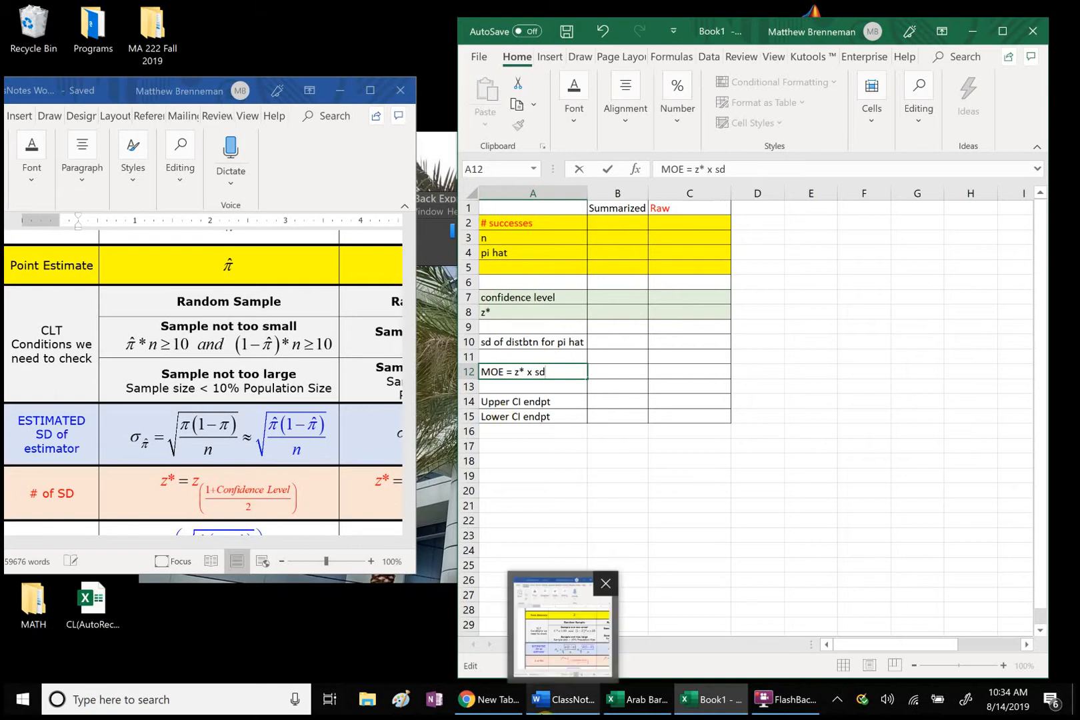
Step: Switch to the ClassNotes document in Word, maximize it and read the Example 1 problem on the Arab Barometer survey
click(553, 701)
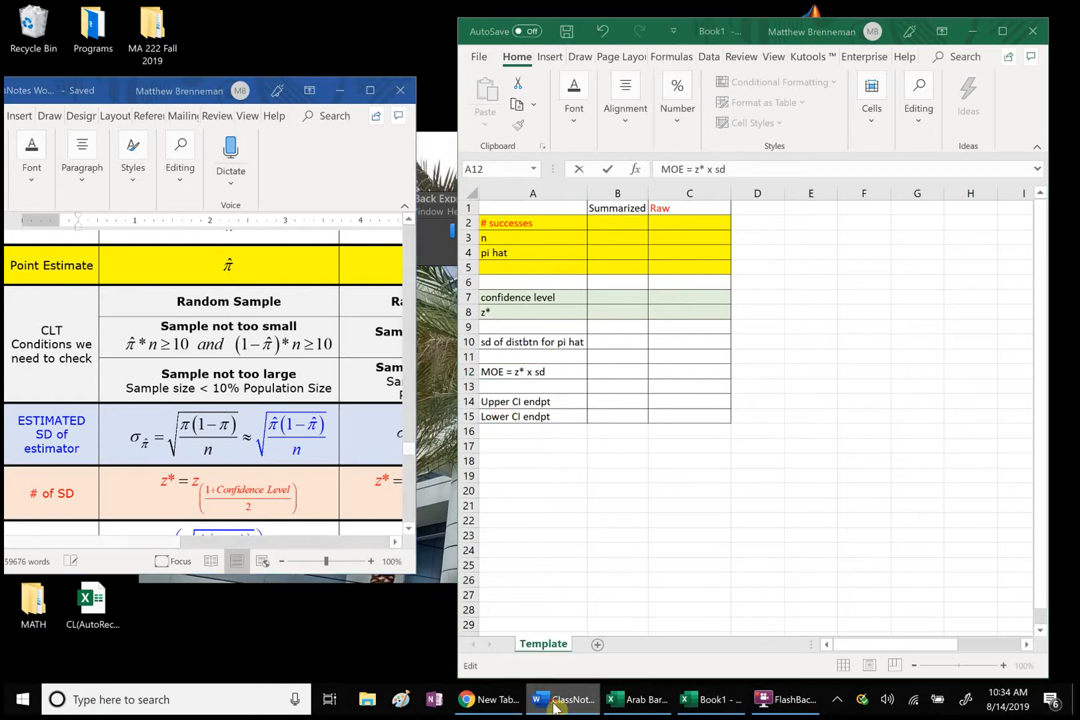
click(555, 702)
click(554, 703)
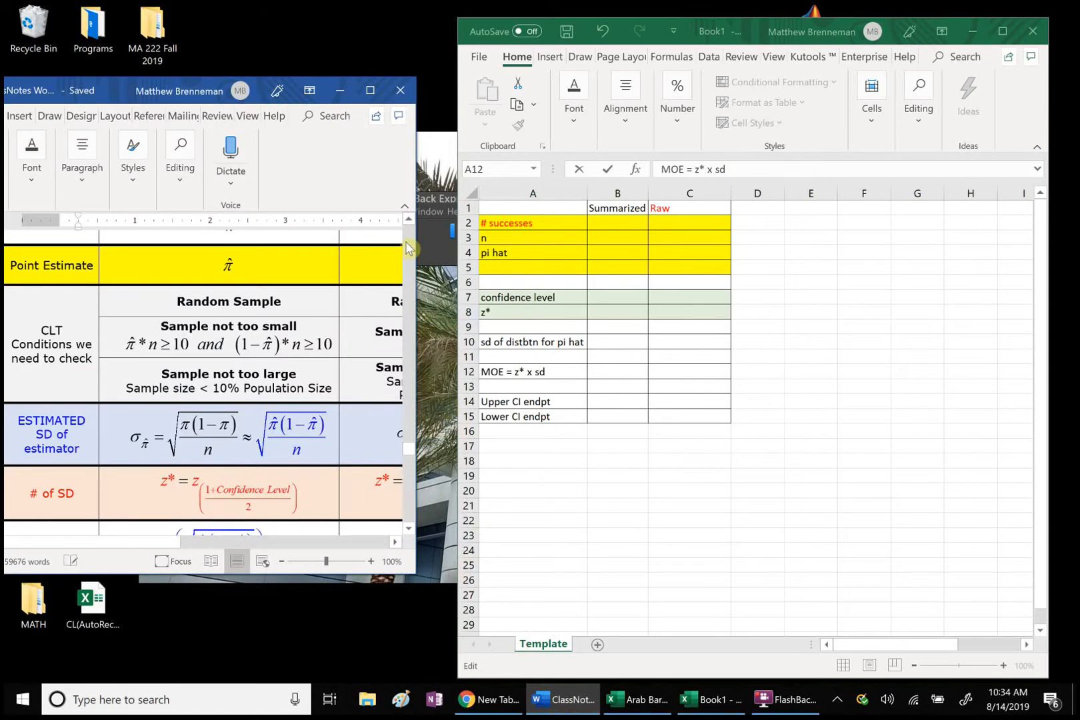
click(370, 90)
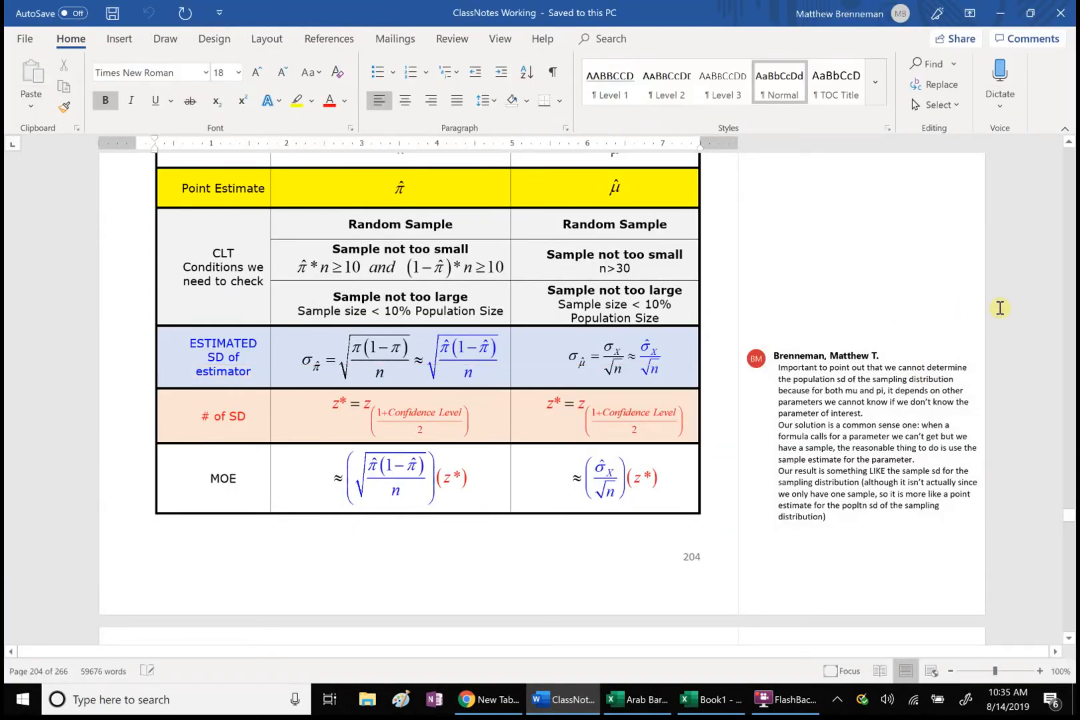
click(1068, 545)
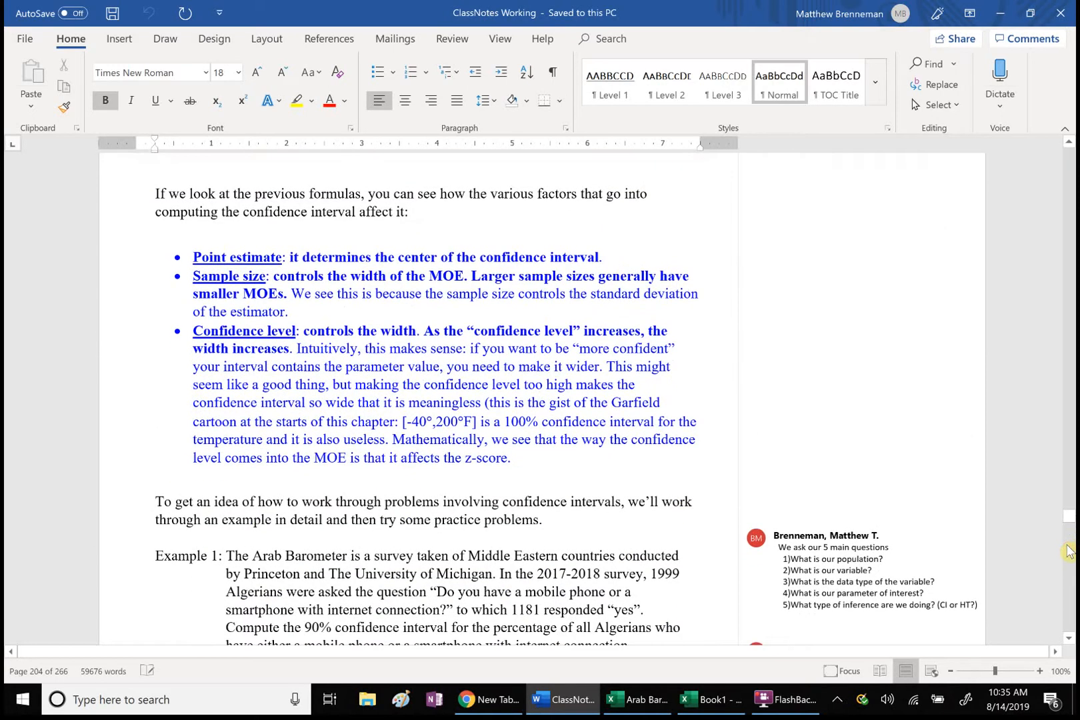
click(1068, 638)
click(1068, 639)
click(1068, 639)
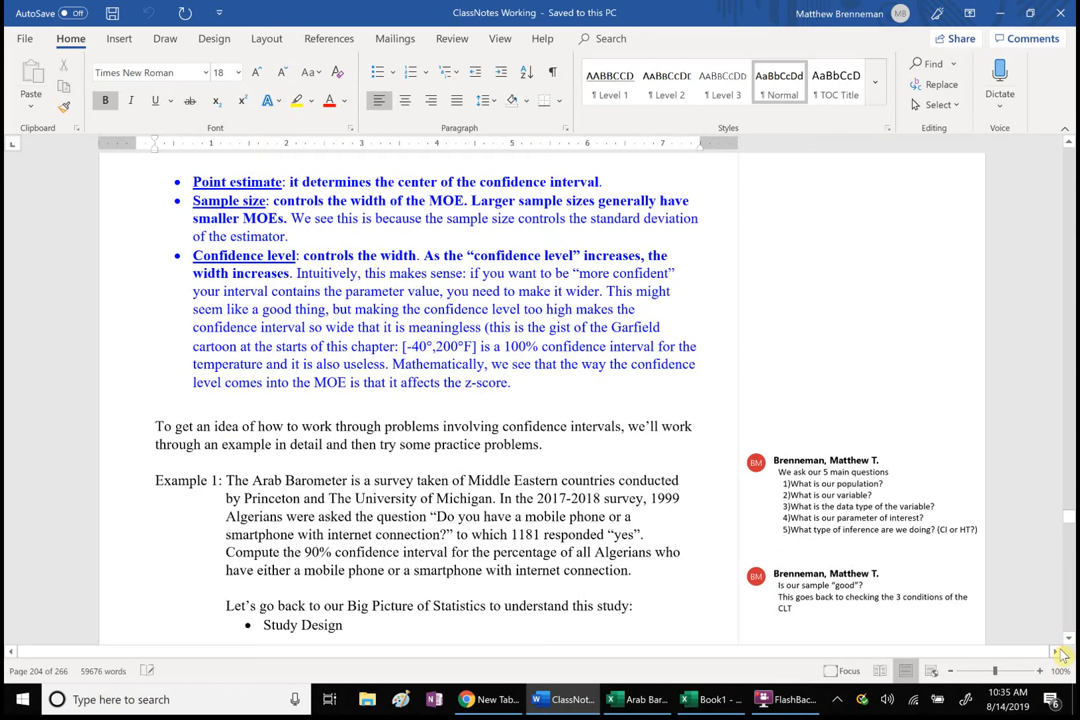
click(1069, 639)
click(1069, 638)
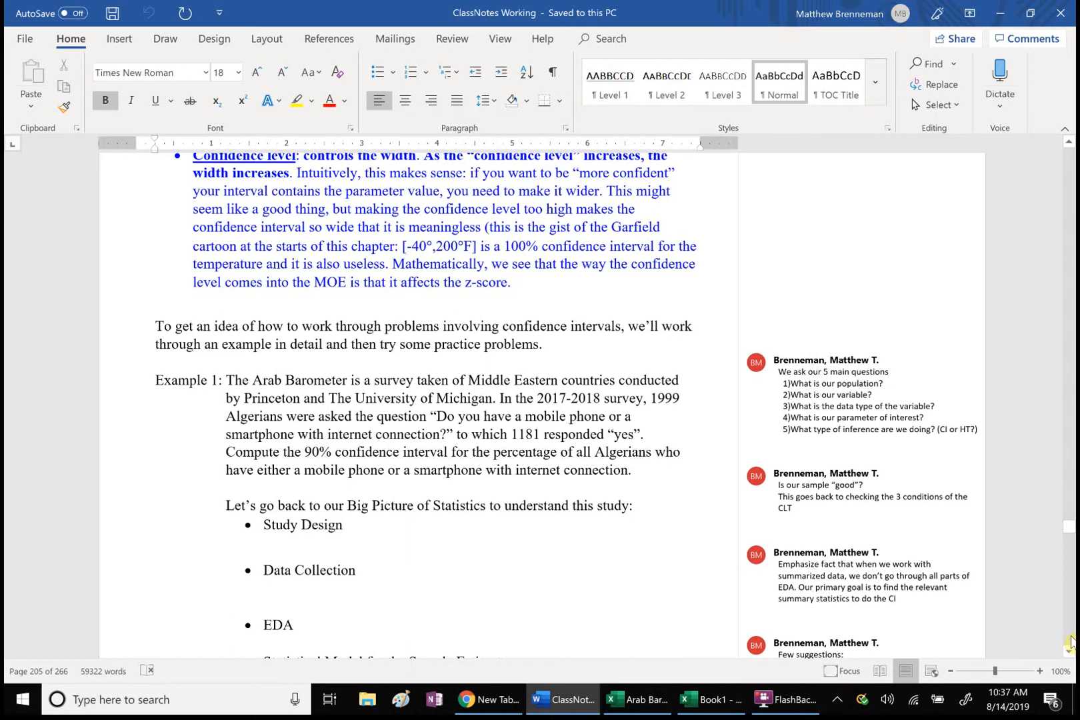
click(1068, 653)
click(1068, 654)
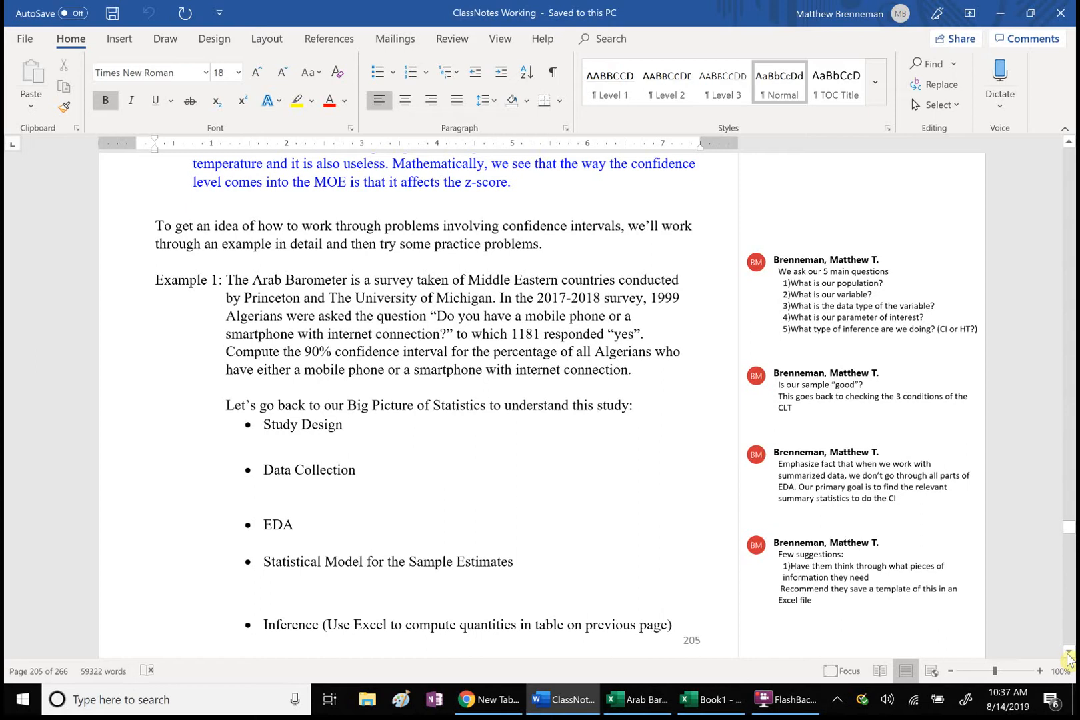
Step: Switch to the Book1 workbook in Excel and enter 1181 for # successes in B2 and 1999 for n in B3
click(697, 702)
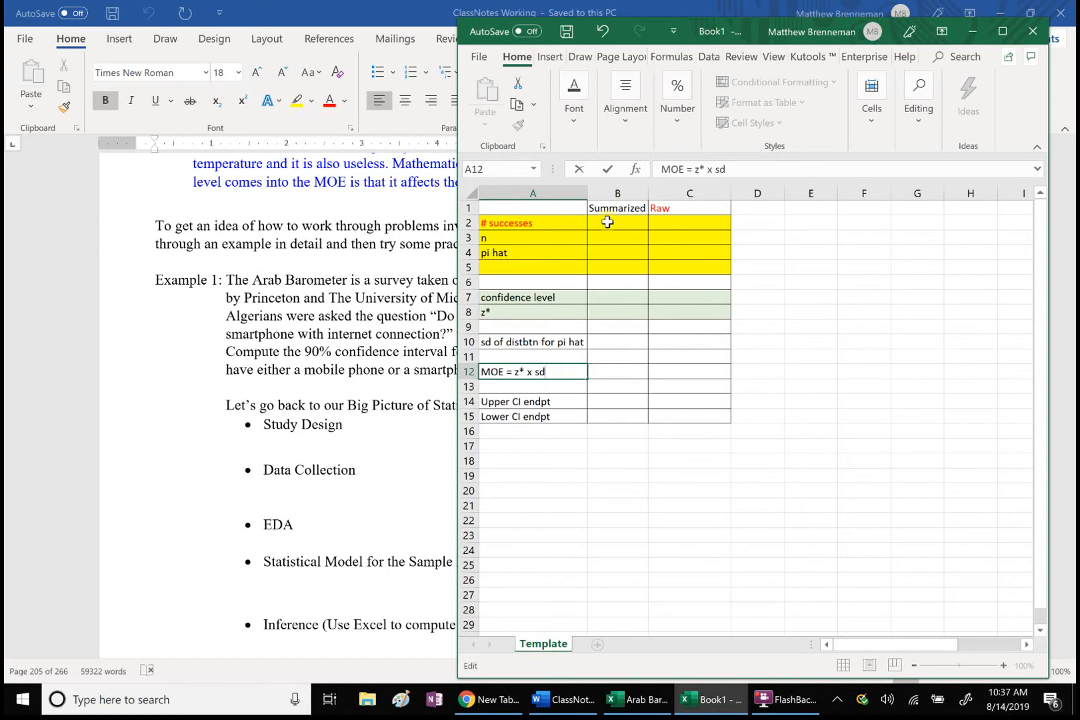
click(607, 222)
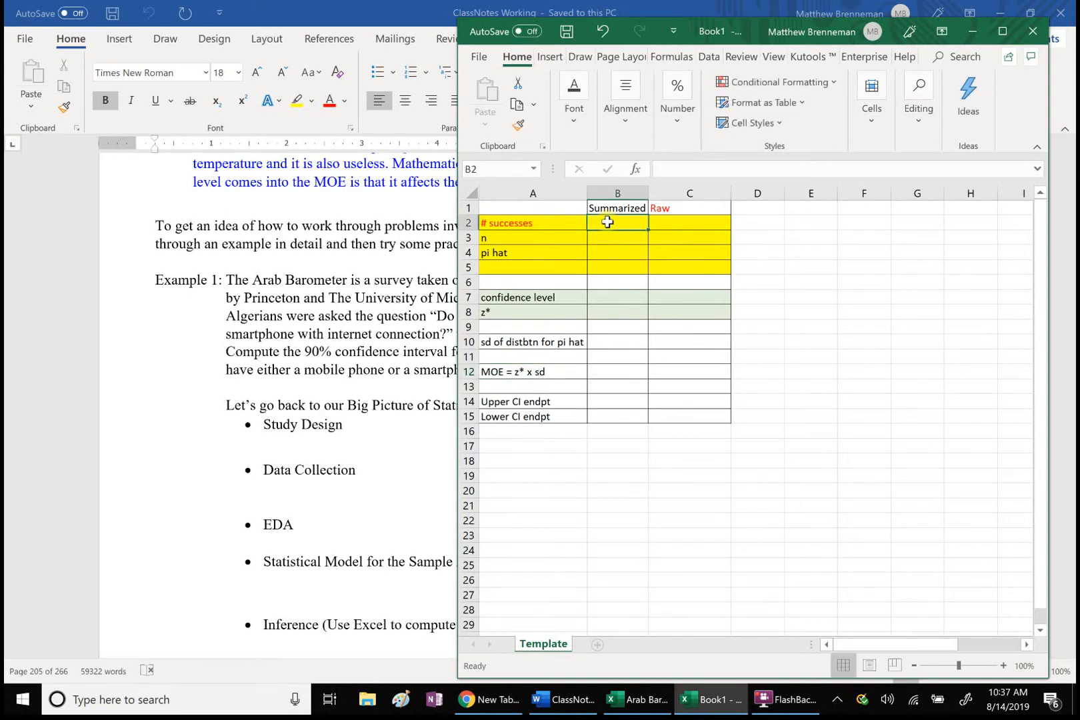
text(1181)
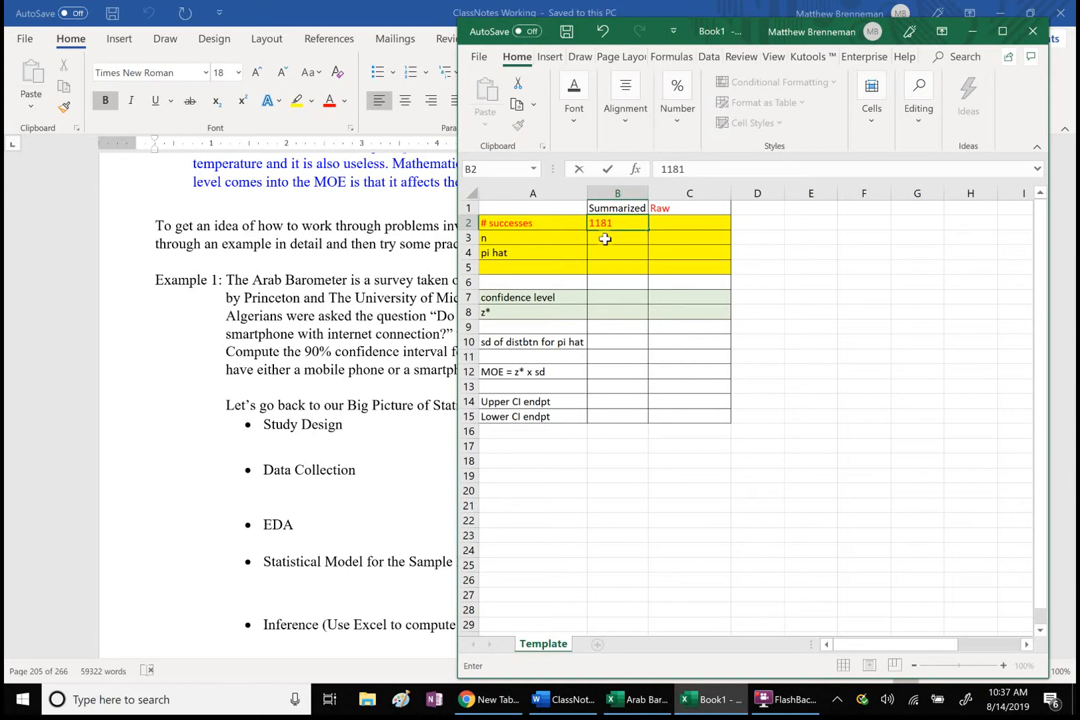
key(Return)
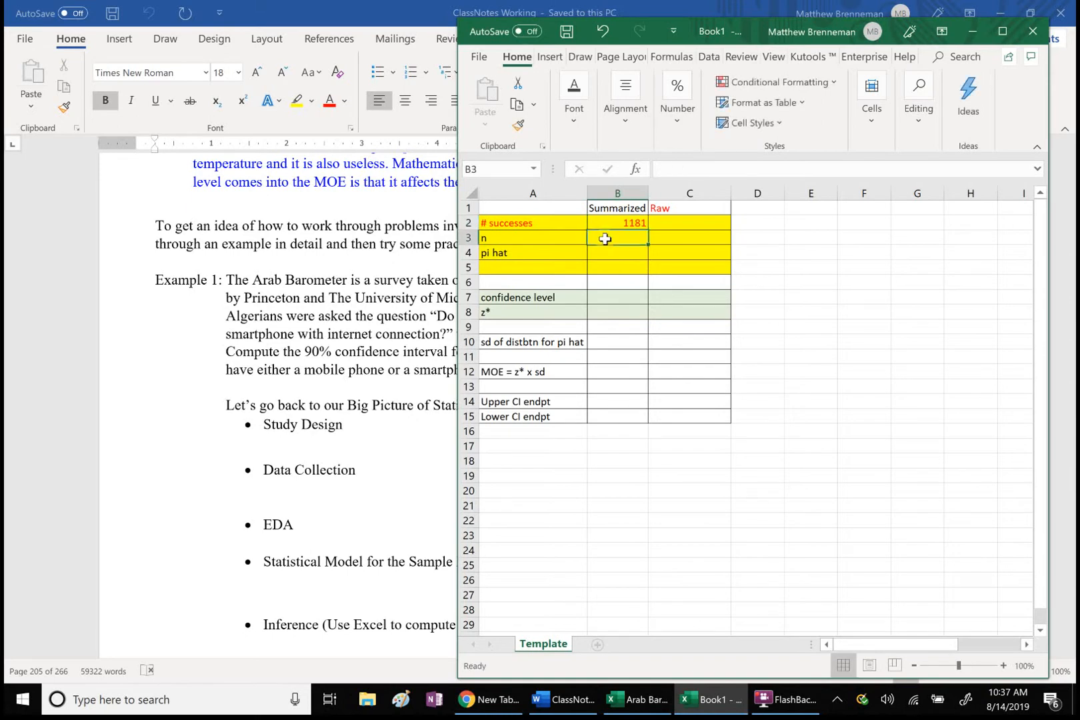
text(1999)
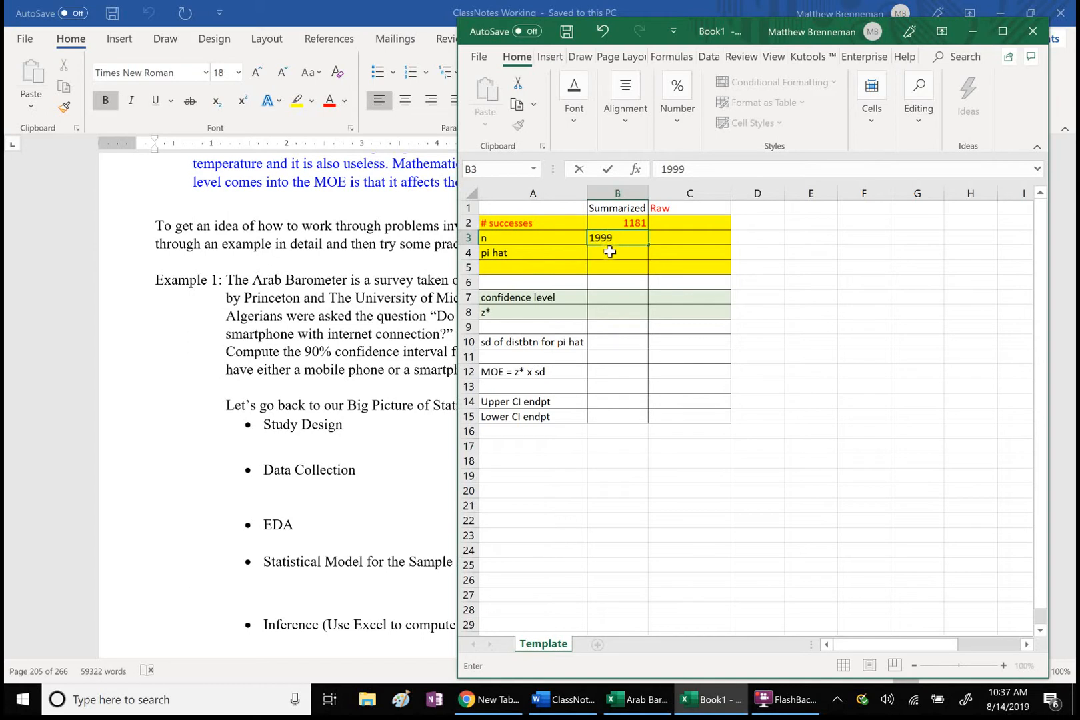
key(Return)
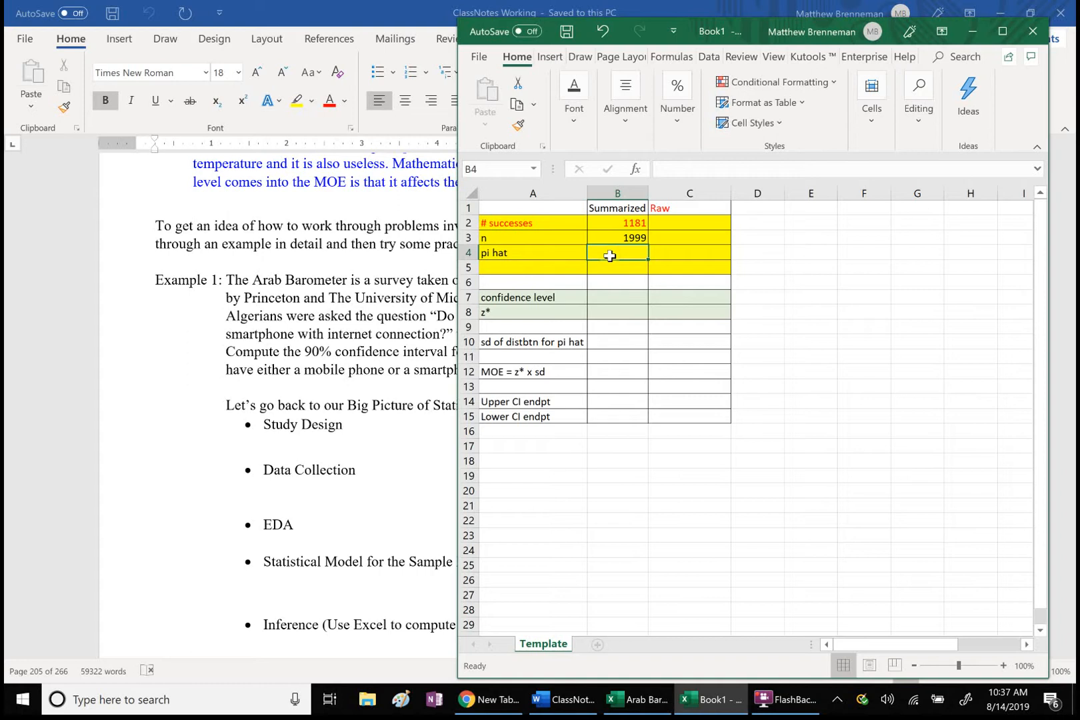
Step: Compute pi hat for the Summarized column in cell B4 with the formula =B2/B3
text(=)
click(625, 224)
text(/)
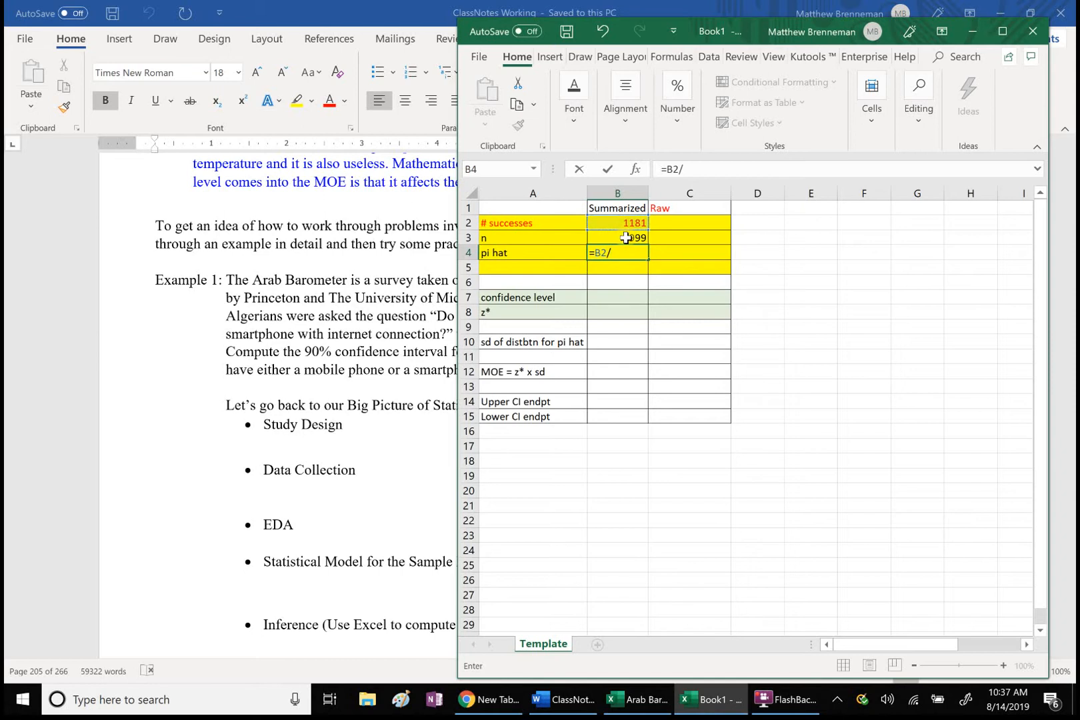
click(625, 238)
key(Return)
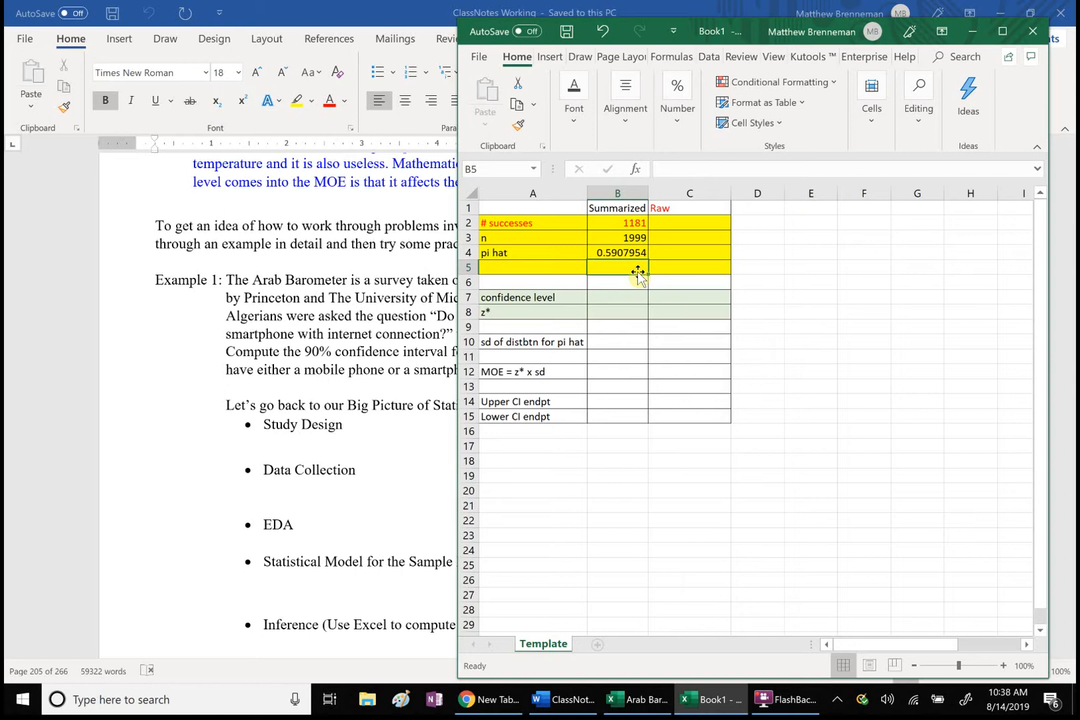
Step: Switch to the ClassNotes document in Word, review the Statistical Model item of Example 1, and return to the Book1 workbook in Excel
click(410, 322)
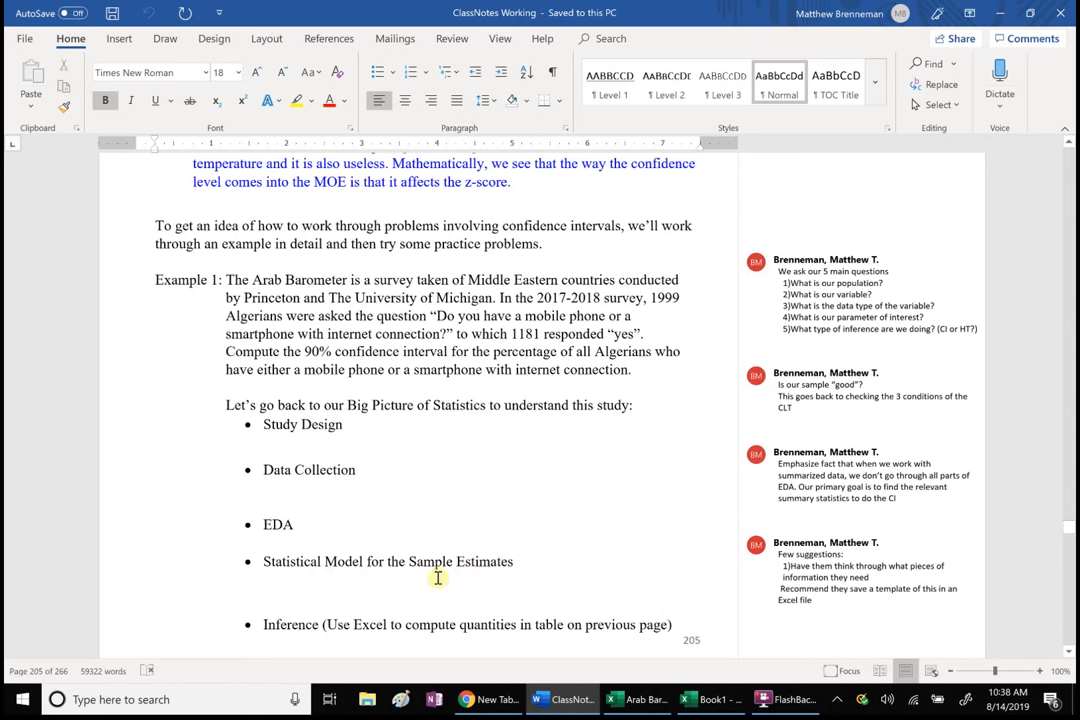
click(462, 564)
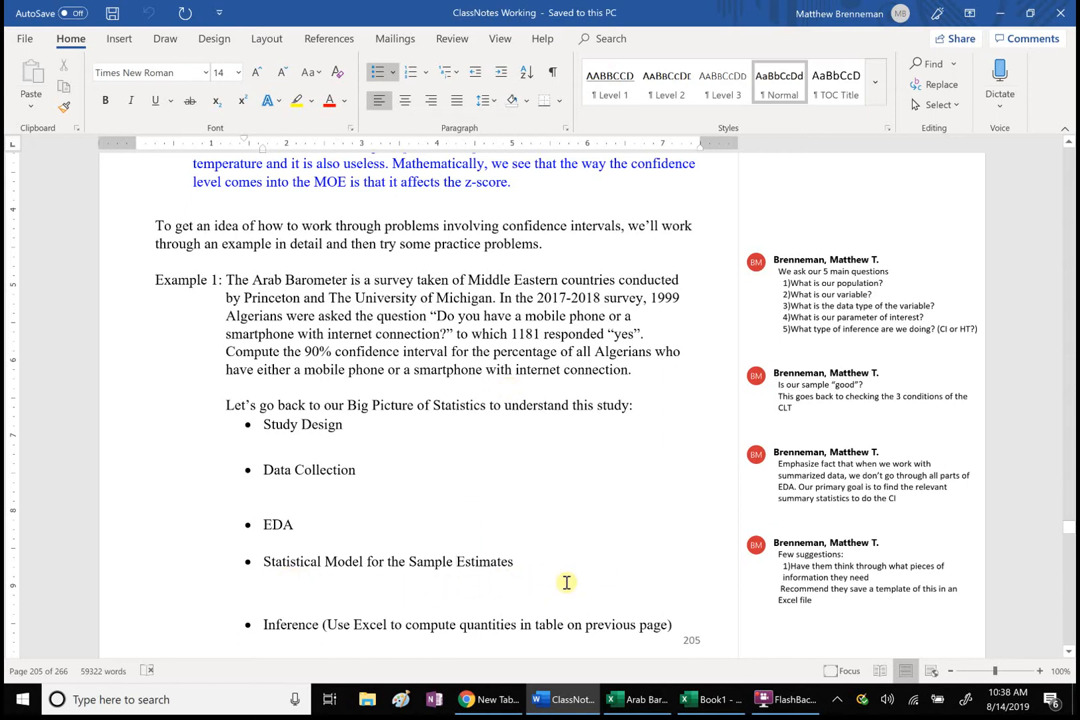
click(703, 699)
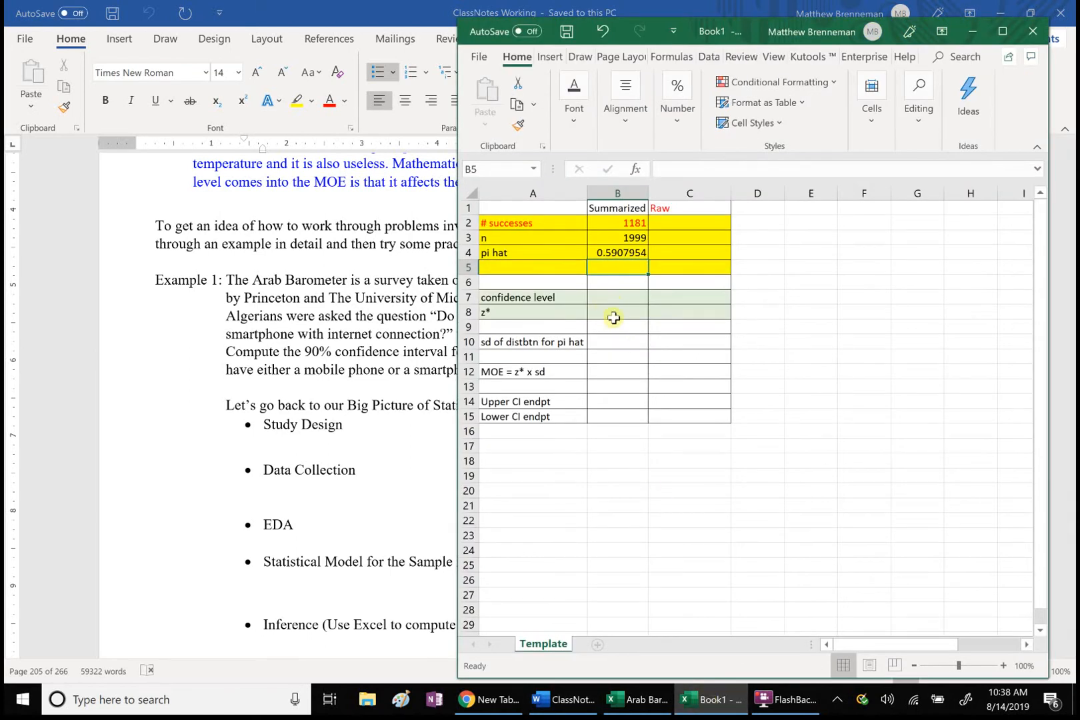
Step: Compute the sd of the distribution for pi hat in cell B10 with the formula =SQRT(B4*(1-B4)/B3)
click(612, 343)
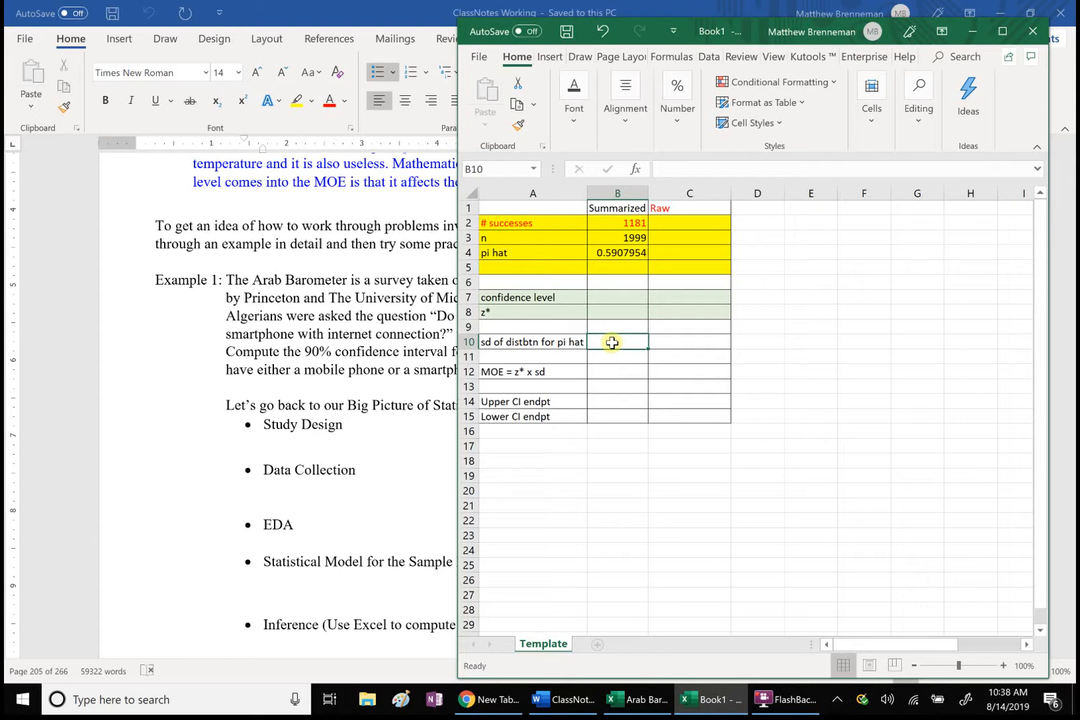
text(=)
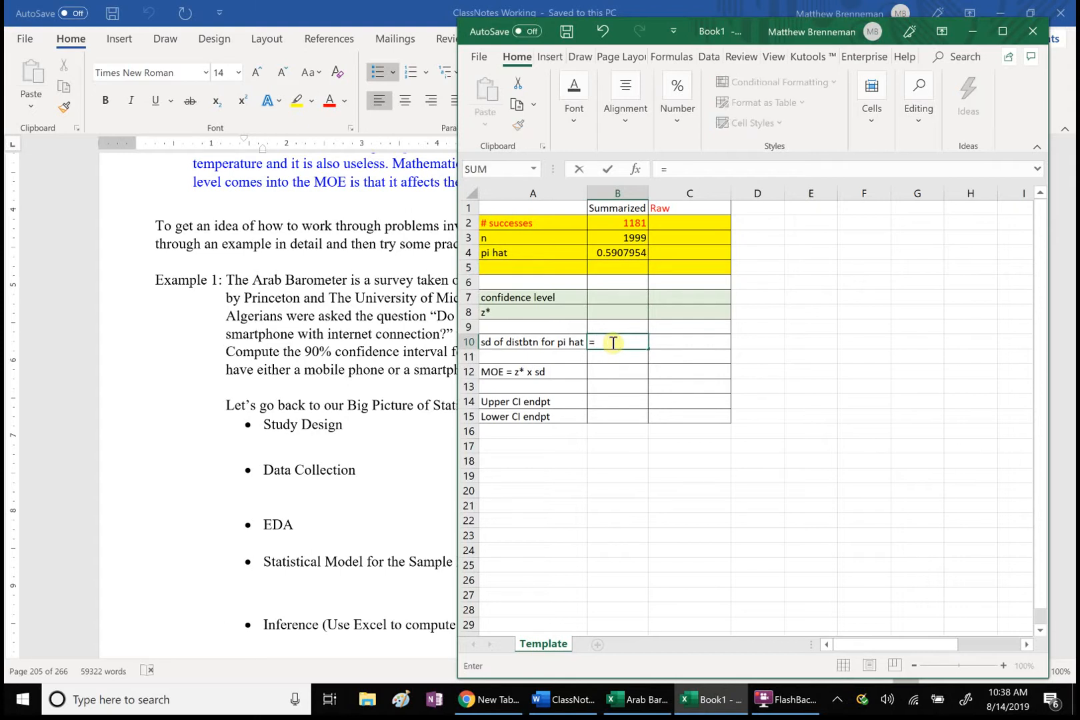
text(sqrt)
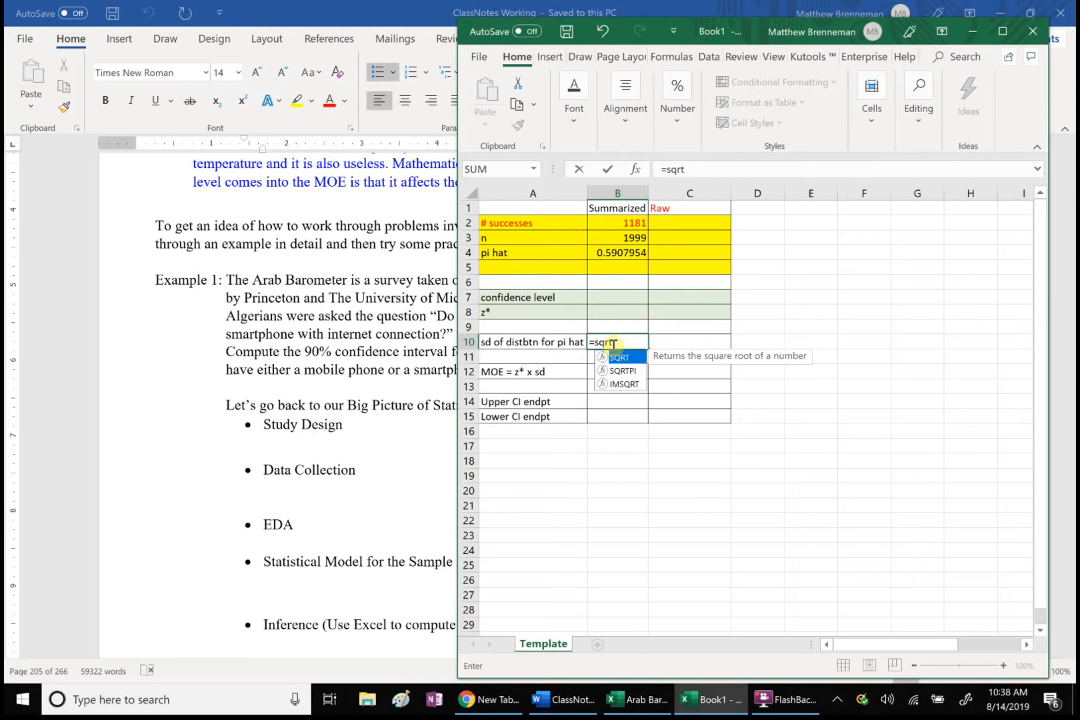
double_click(618, 359)
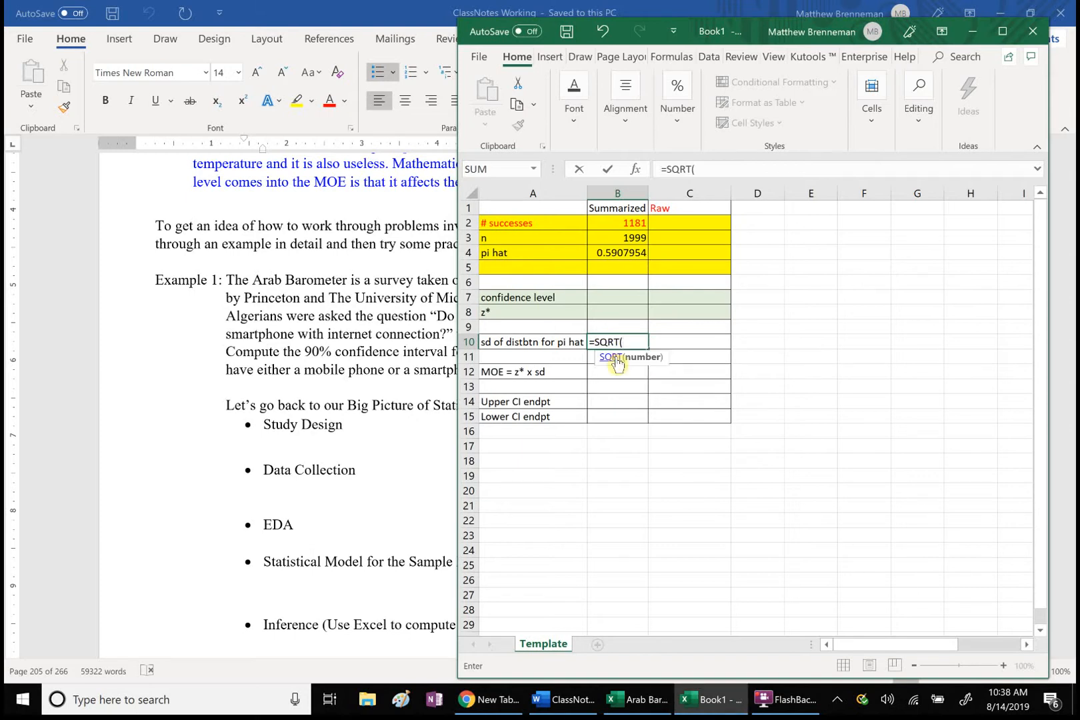
click(625, 254)
text(*(1-)
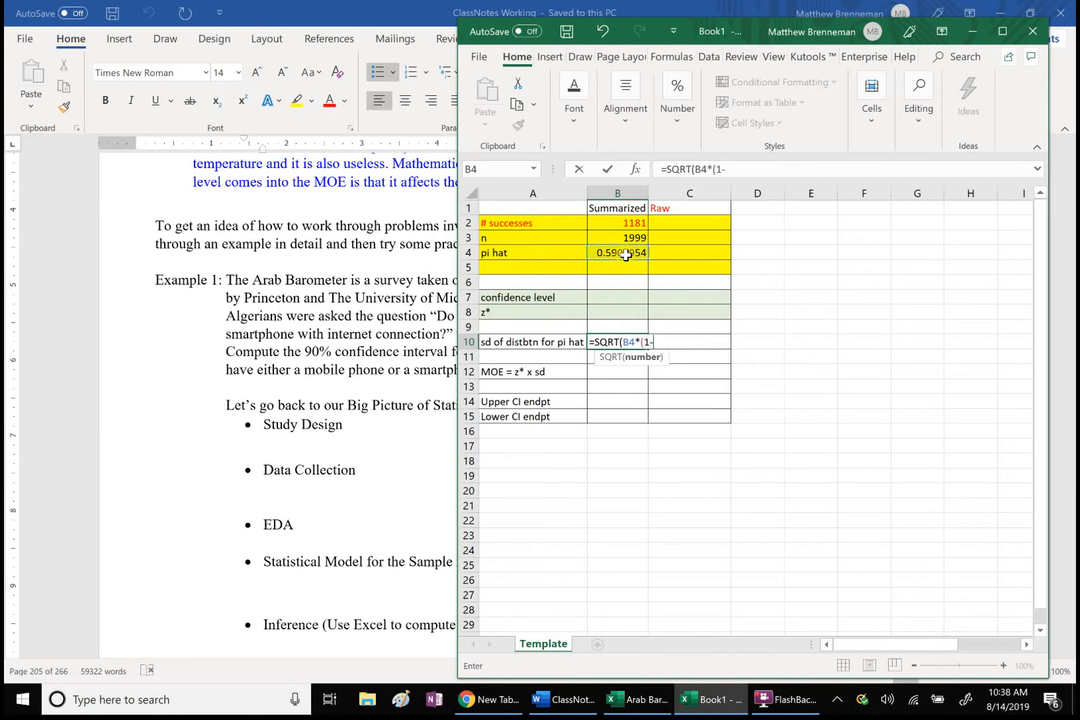
click(625, 254)
text()/)
click(625, 238)
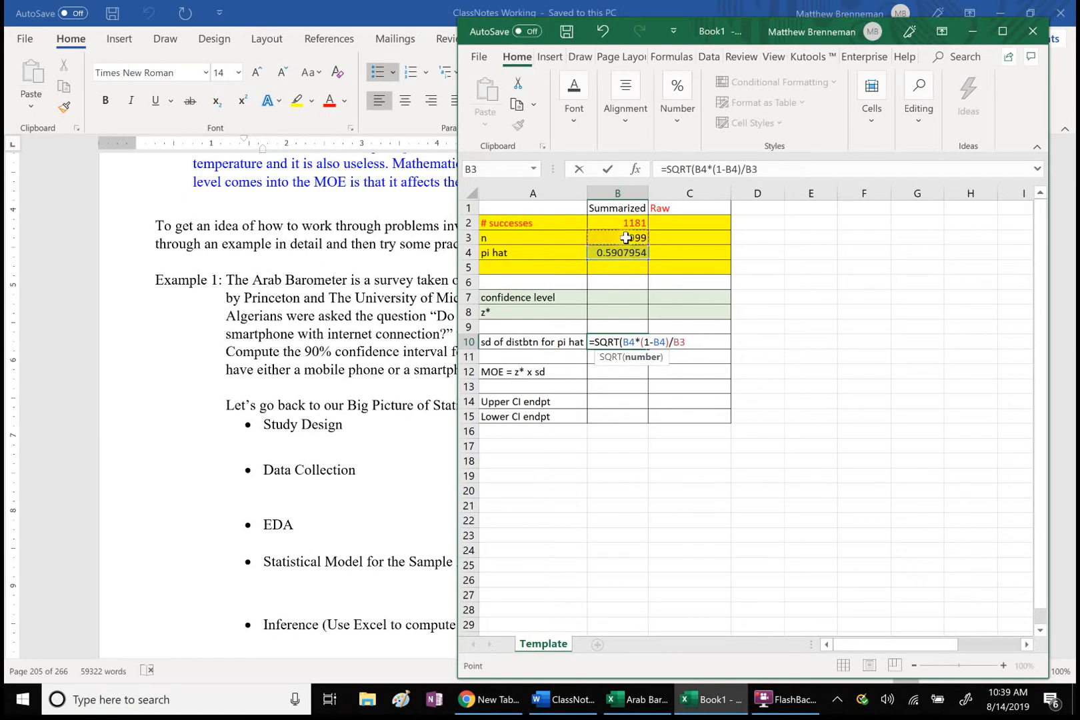
text())
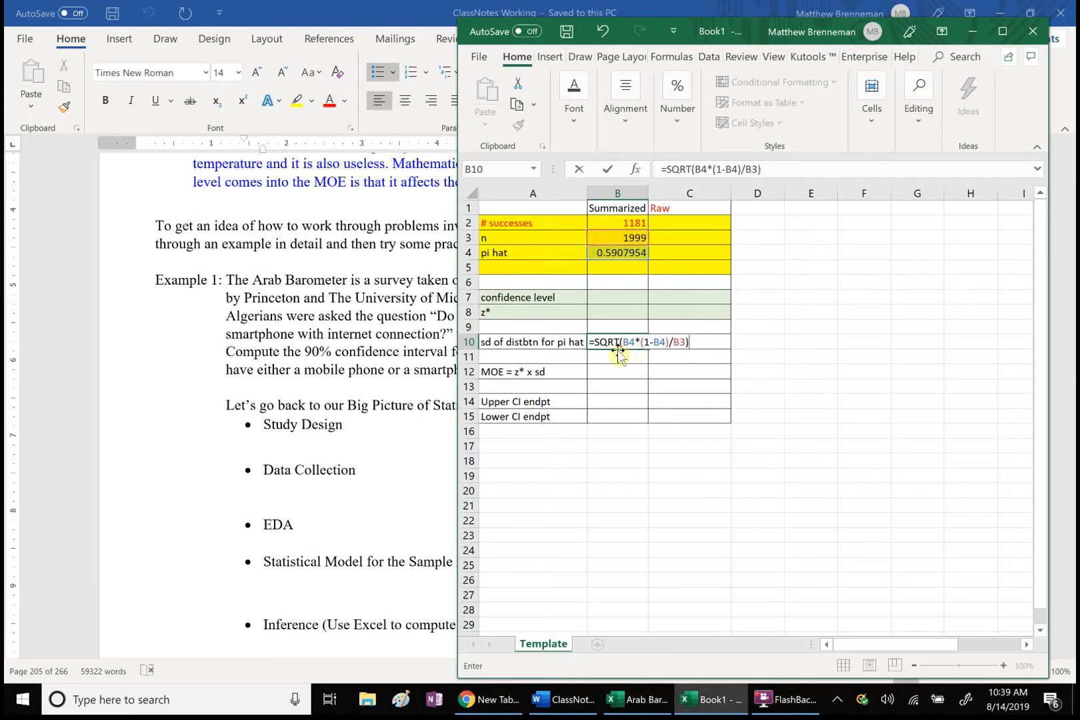
click(698, 343)
key(Return)
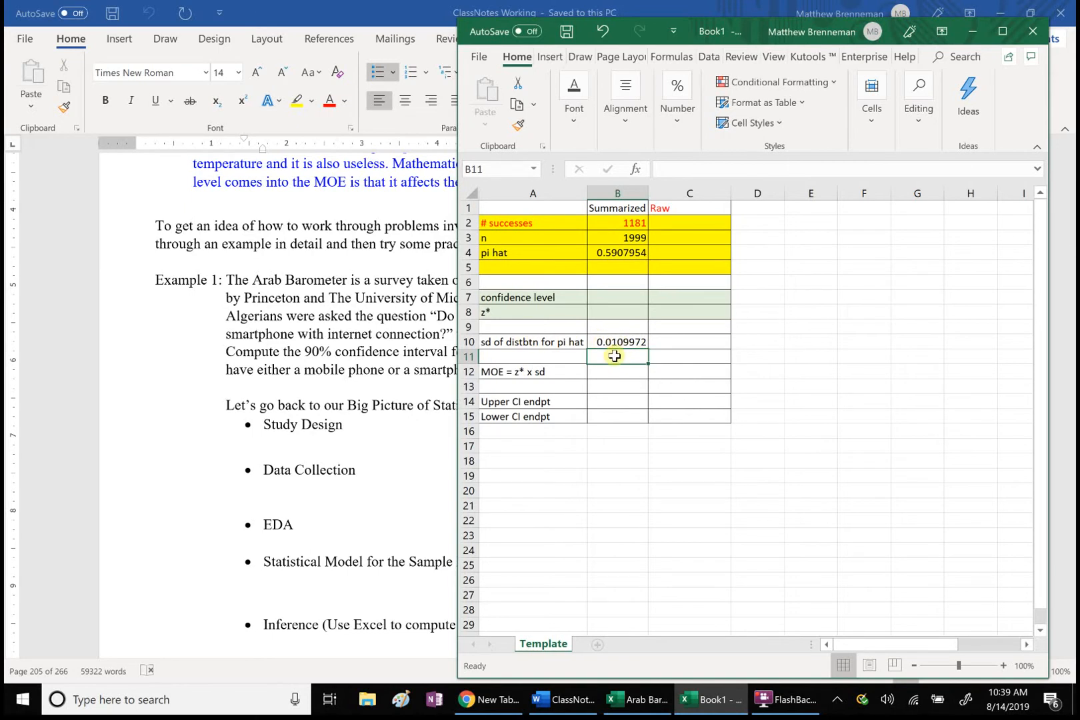
Step: Enter .90 as the confidence level for the Summarized column in cell B7
click(614, 298)
text(.90)
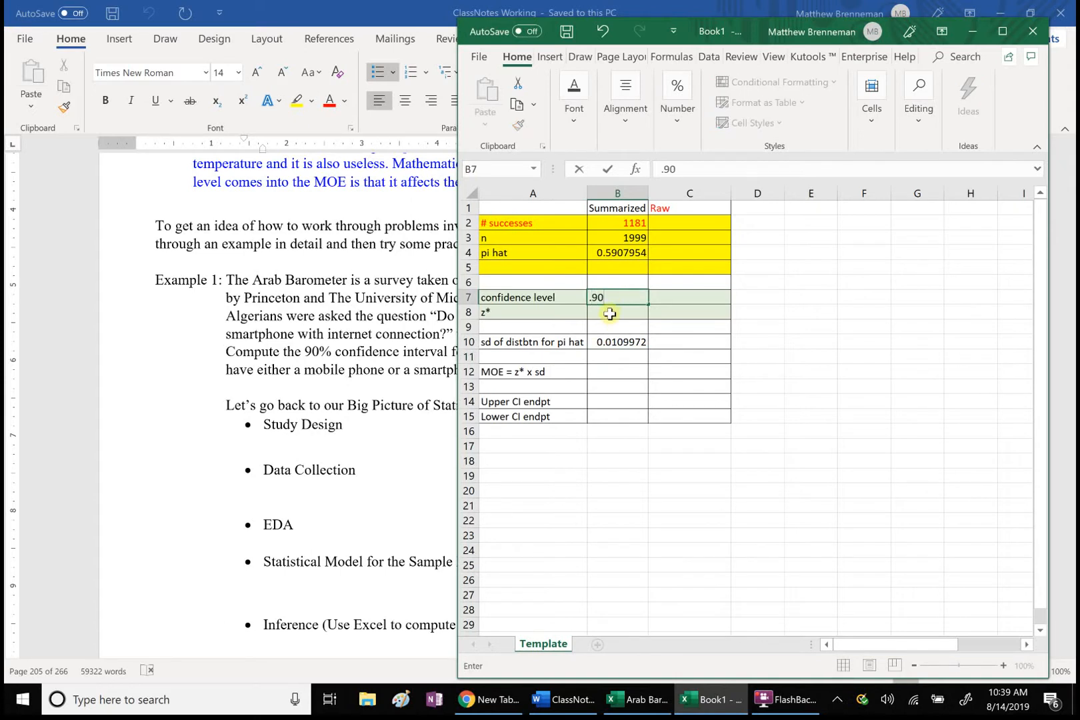
click(610, 314)
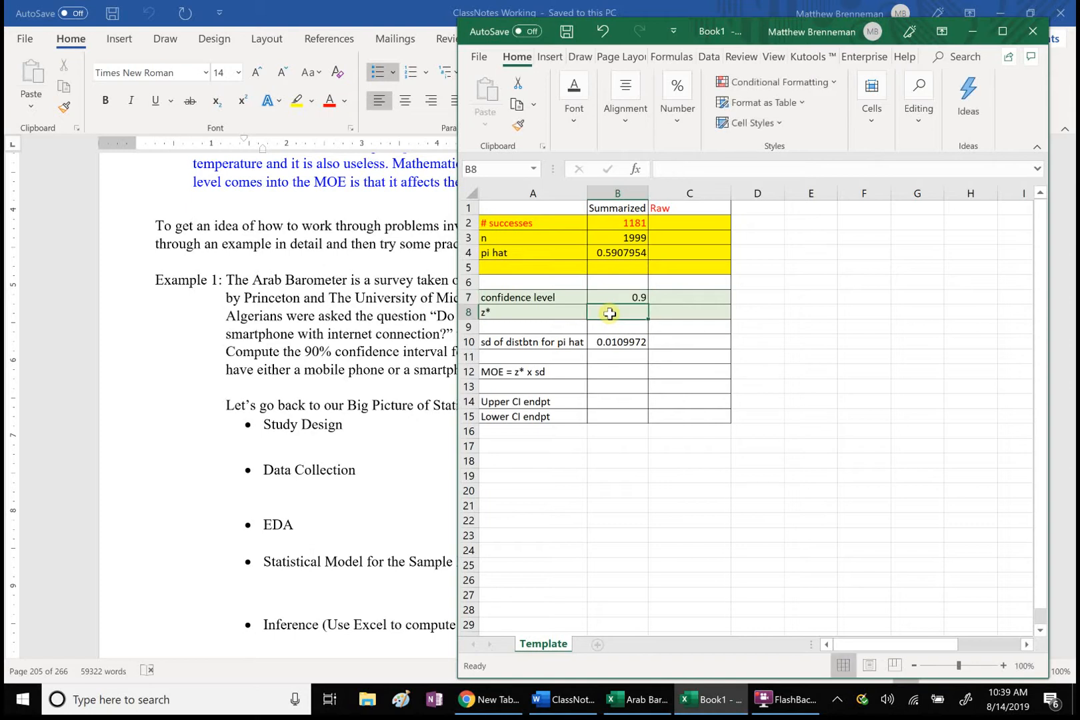
Step: Compute z* for the Summarized column in cell B8 with the formula =NORM.S.INV((1+B7)/2)
text(=)
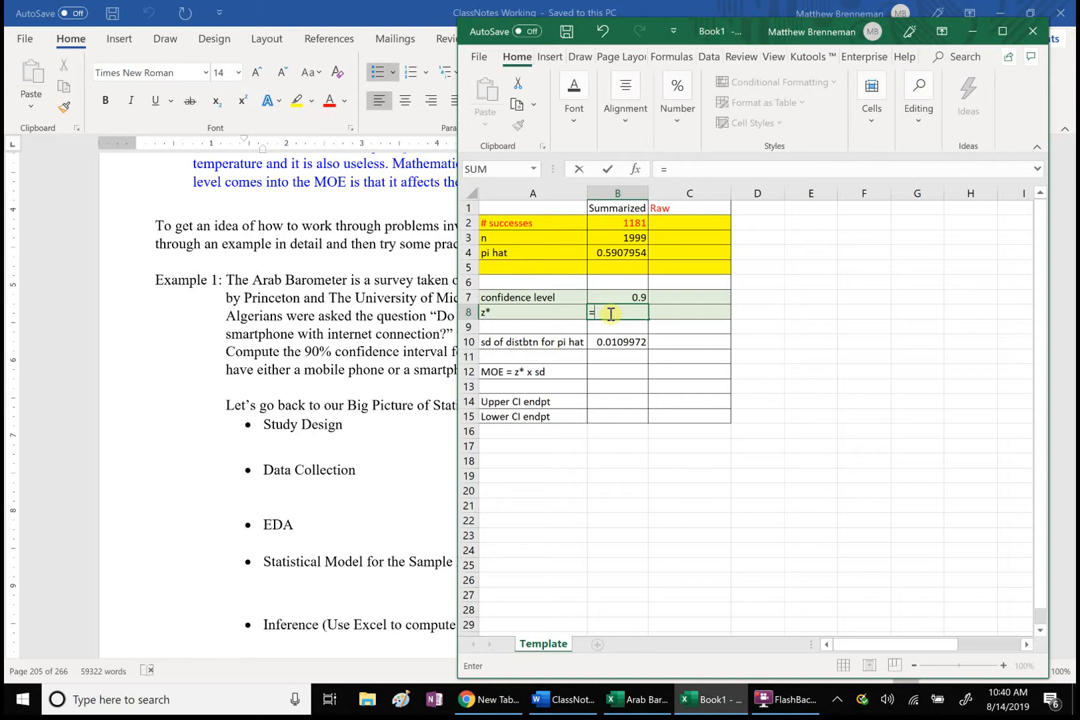
text(nom)
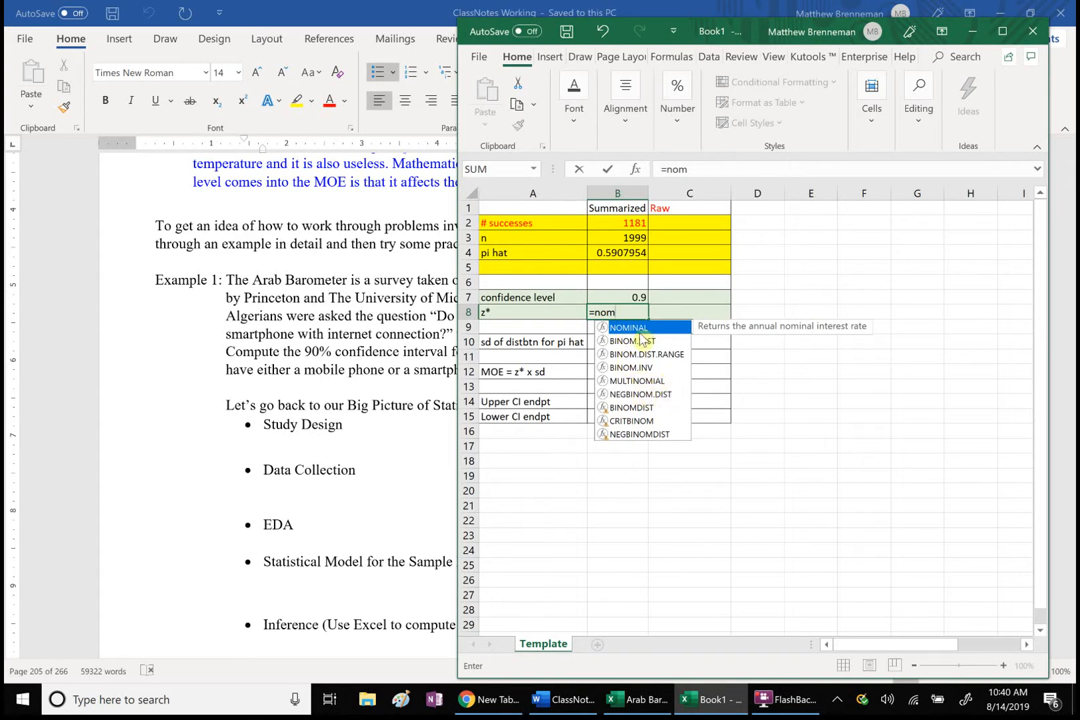
key(BackSpace)
text(rm)
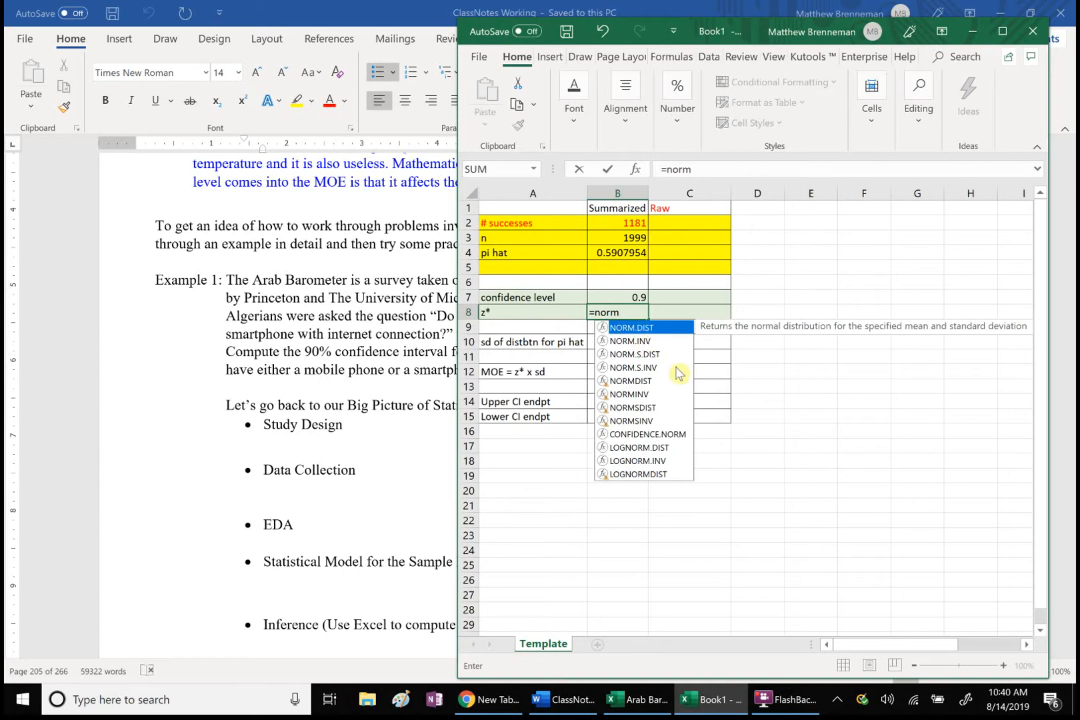
double_click(651, 368)
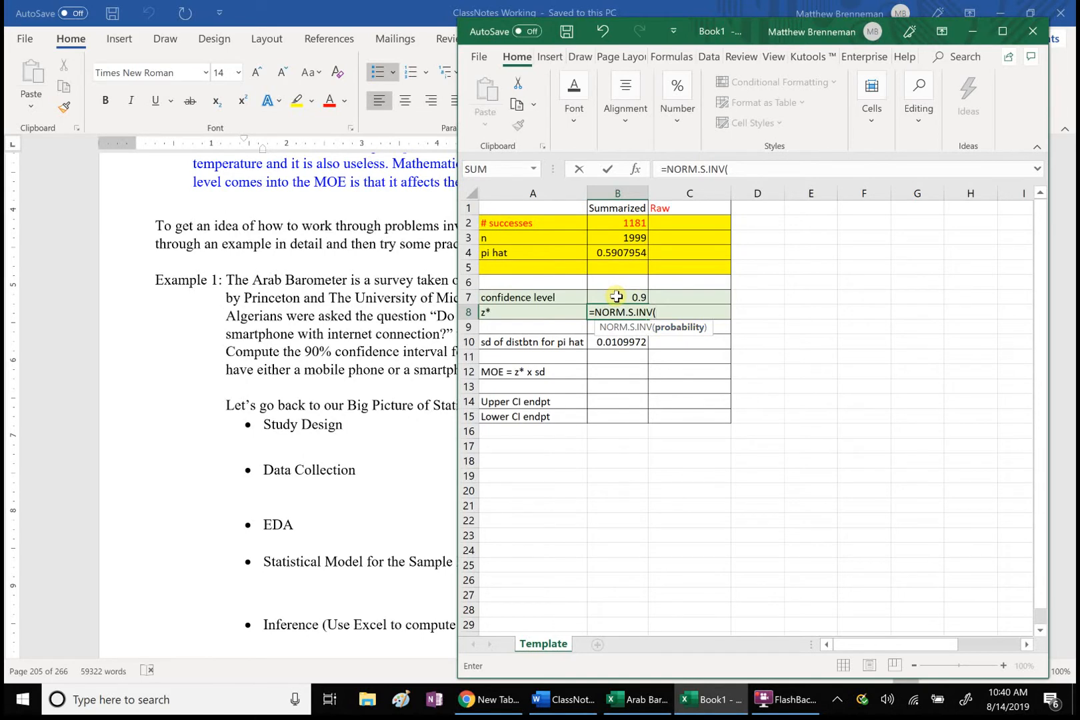
text((1+)
click(634, 298)
text()/2))
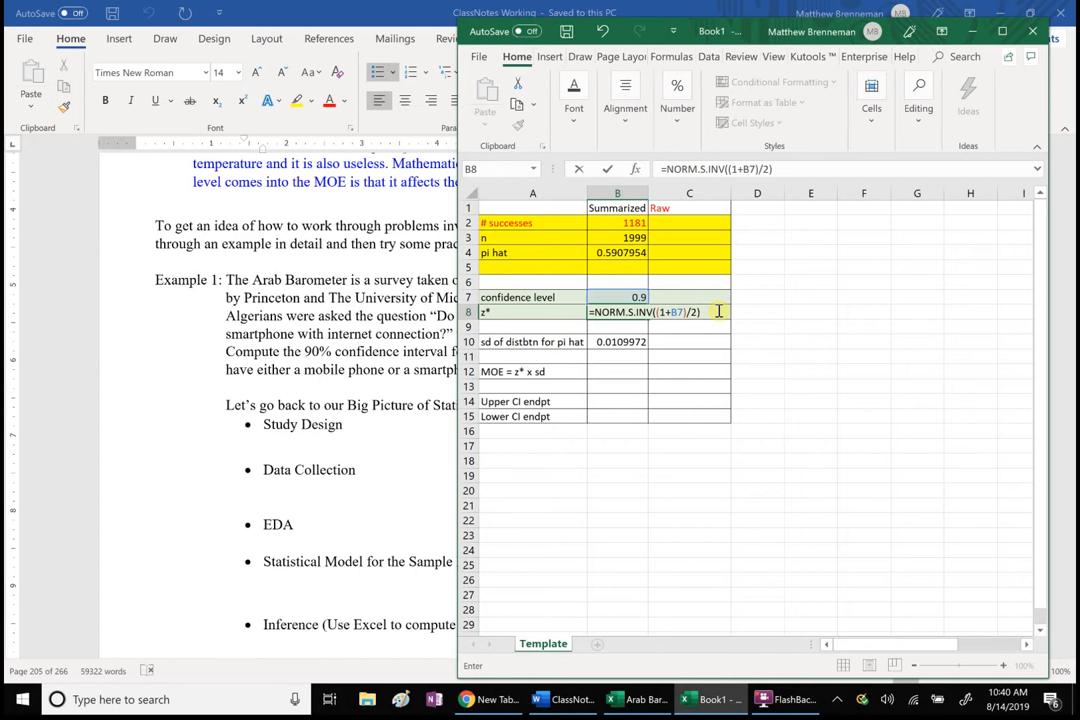
key(Return)
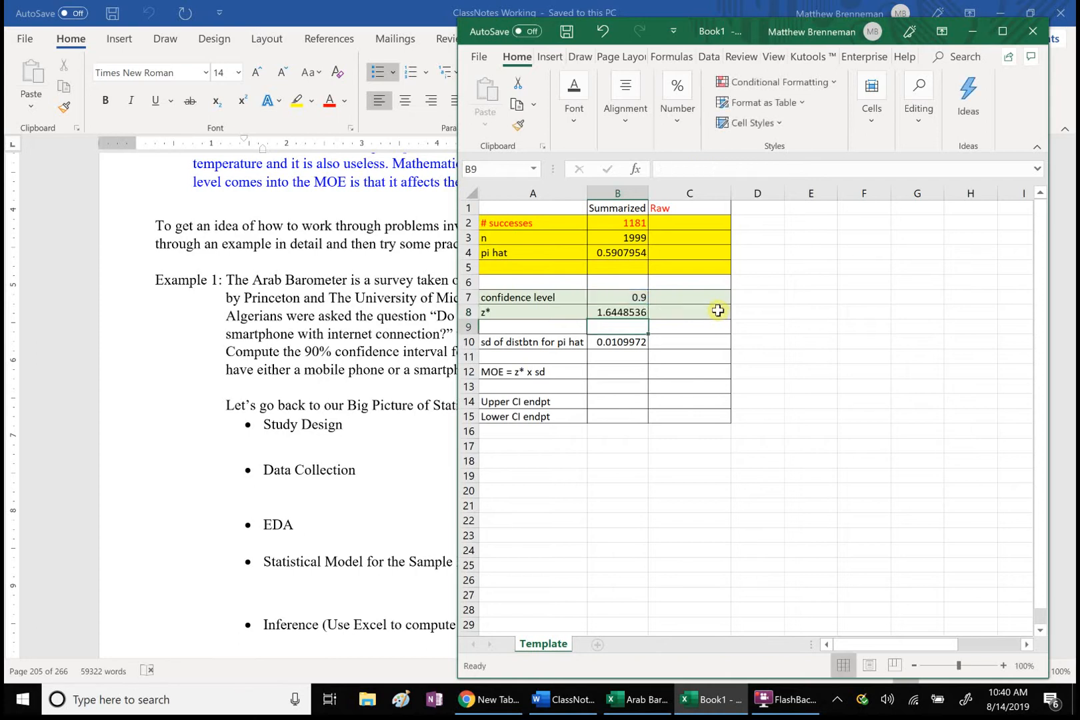
Step: Compute the MOE for the Summarized column in cell B12 with the formula =B8*B10
click(608, 374)
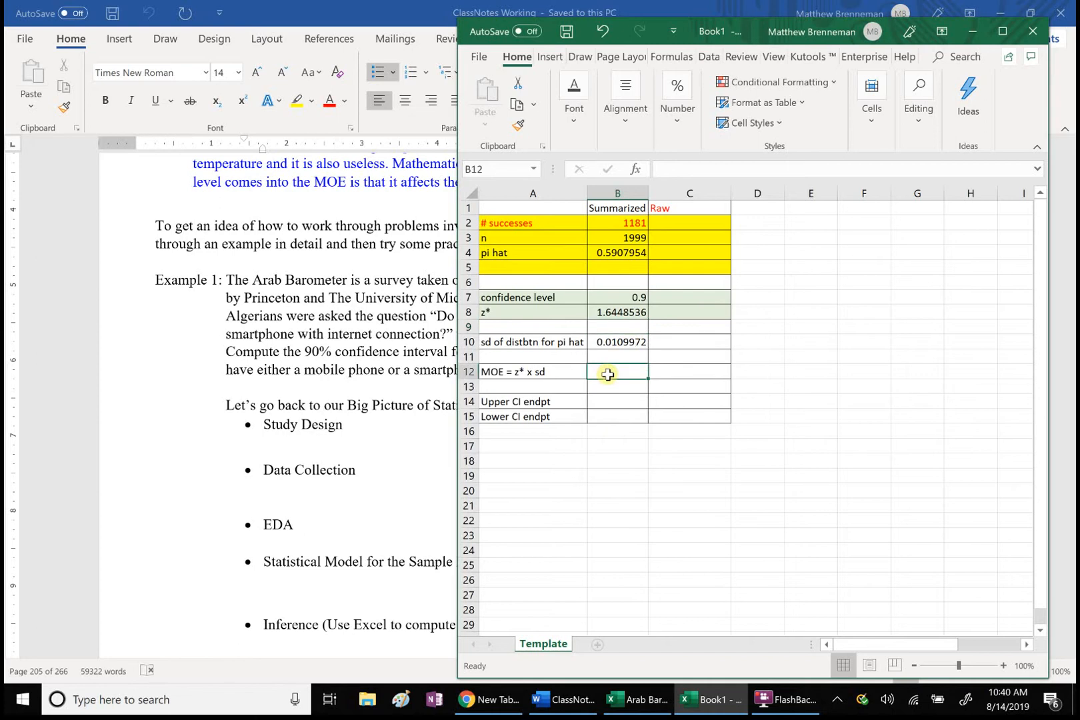
text(=)
click(622, 315)
text(*)
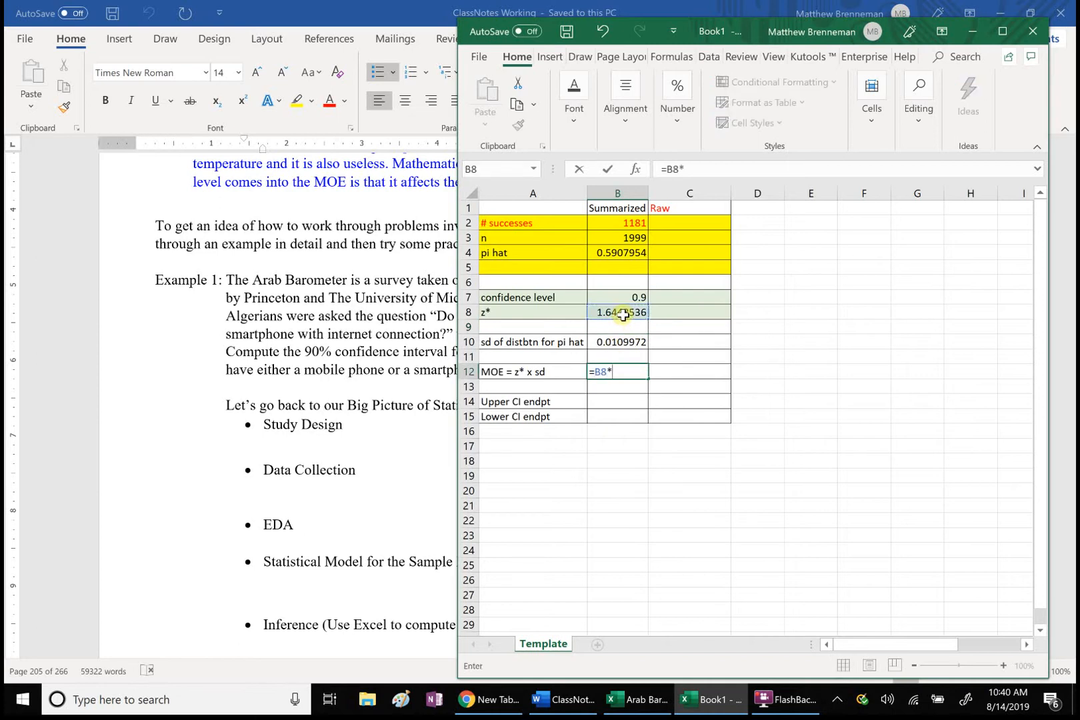
click(620, 340)
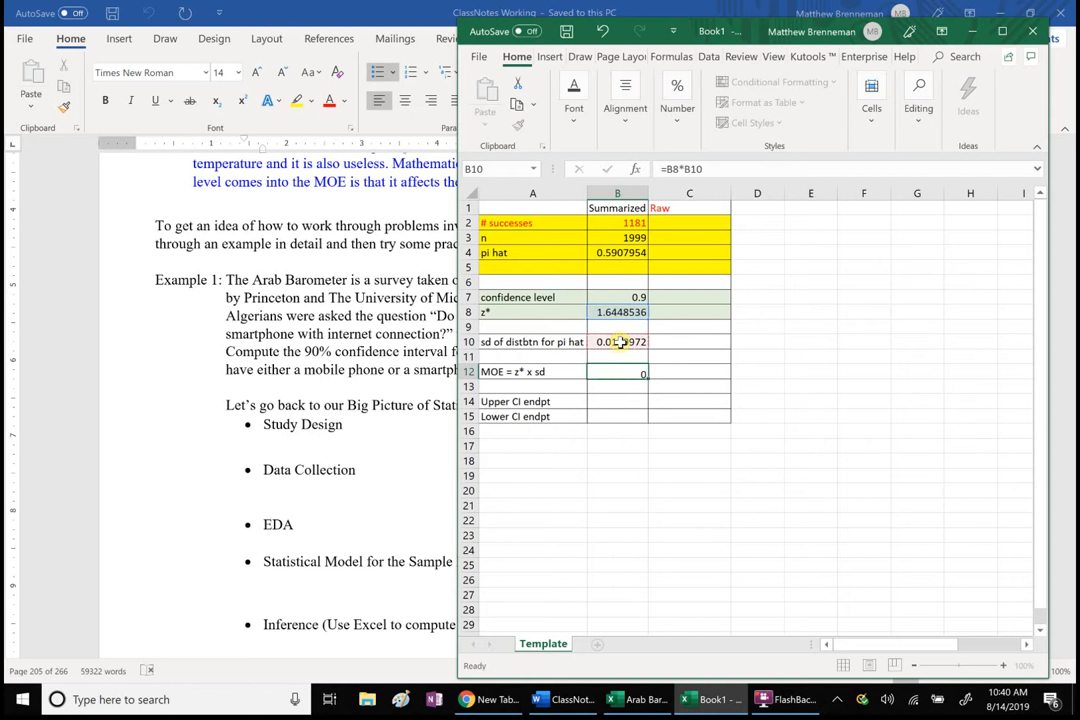
key(Return)
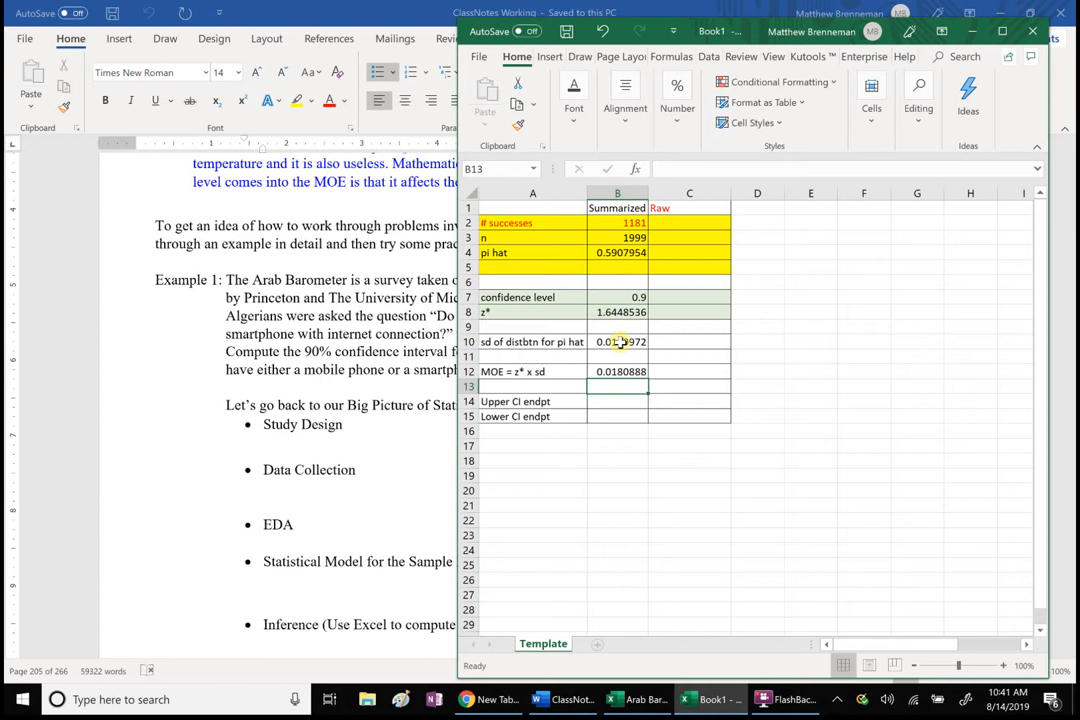
Step: Compute the upper CI endpoint in cell B14 with the formula =B4+B12
click(596, 401)
text(=)
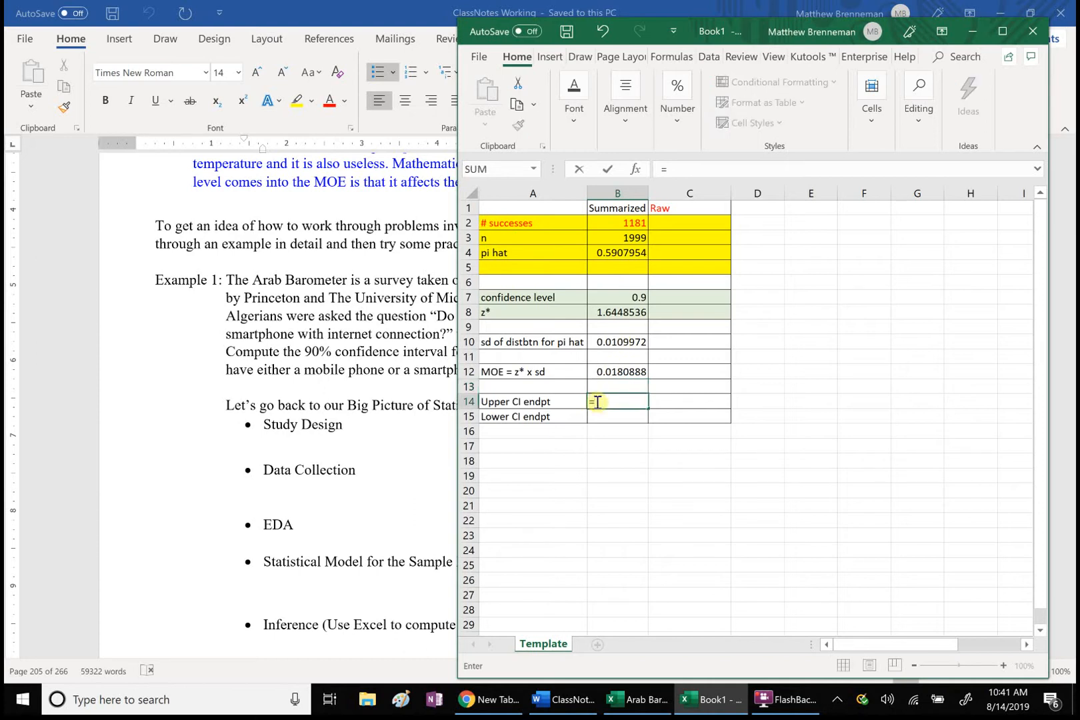
click(621, 253)
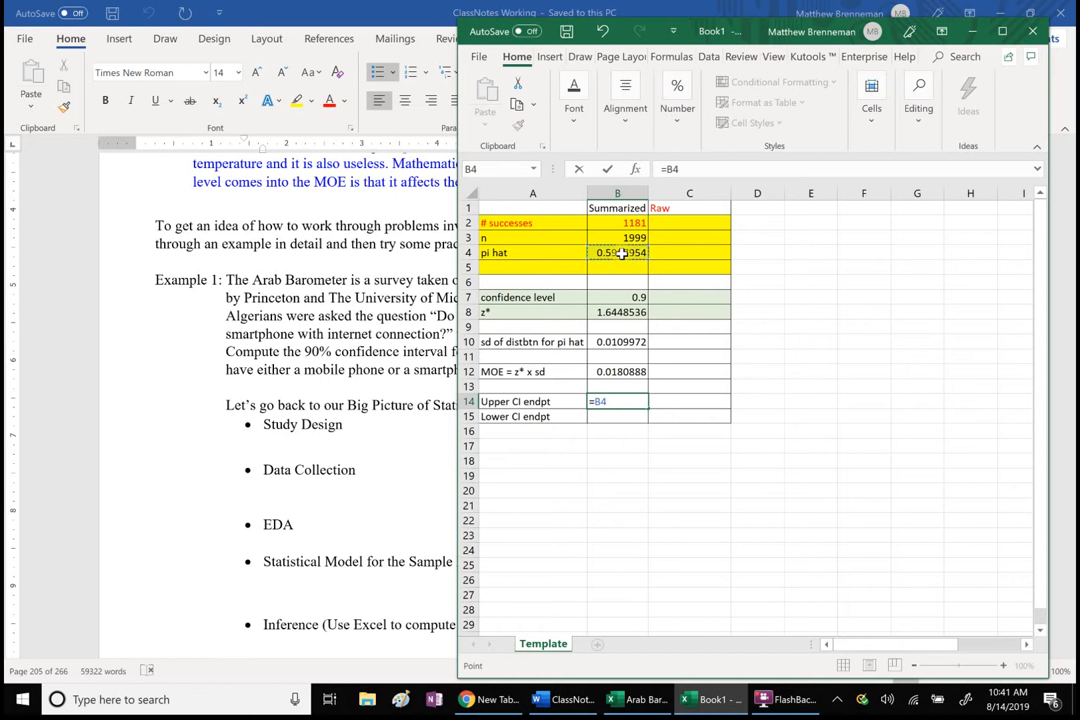
text(+)
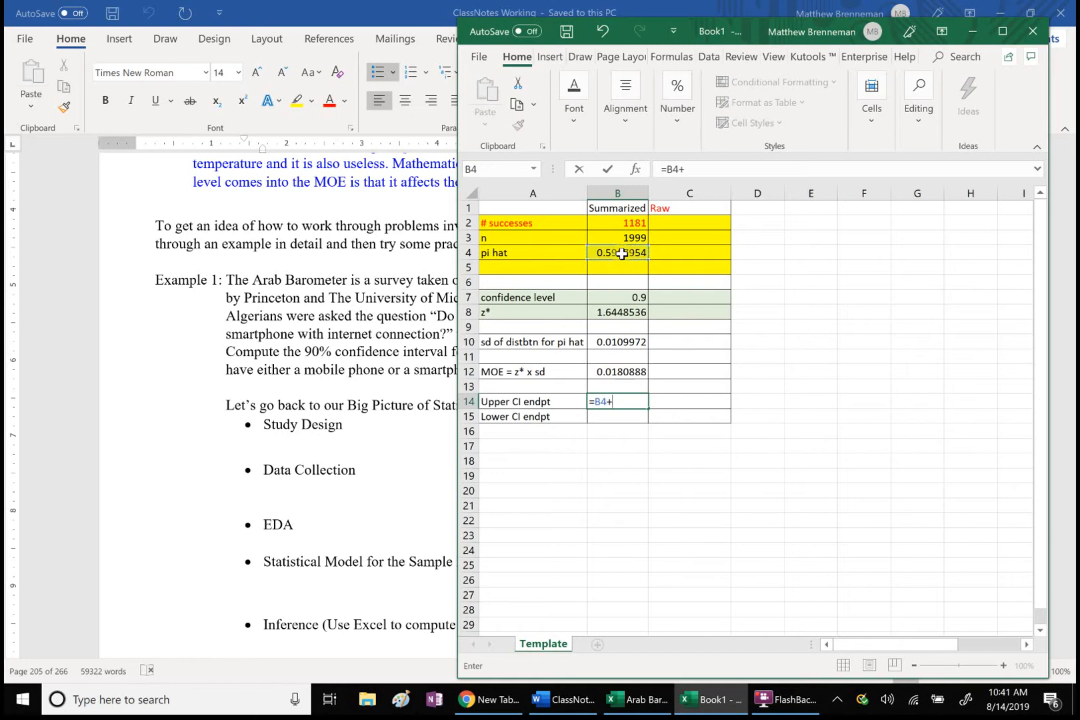
click(607, 369)
key(Return)
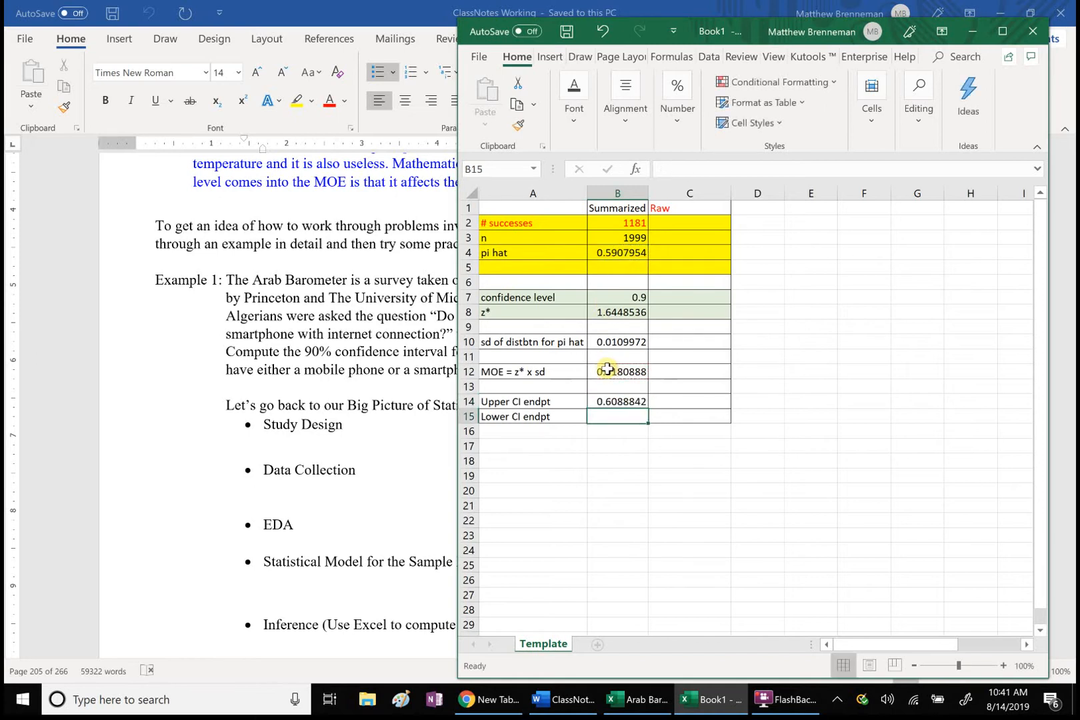
Step: Compute the lower CI endpoint in cell B15 with the formula =B4-B12
text(=)
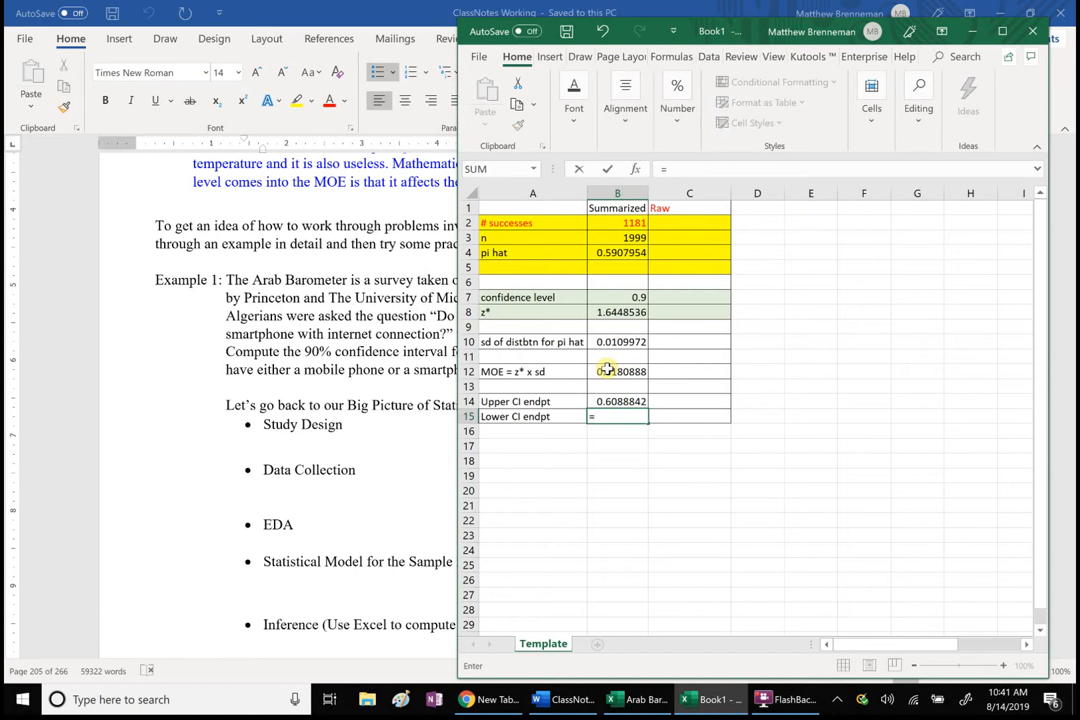
click(628, 255)
text(-)
click(595, 369)
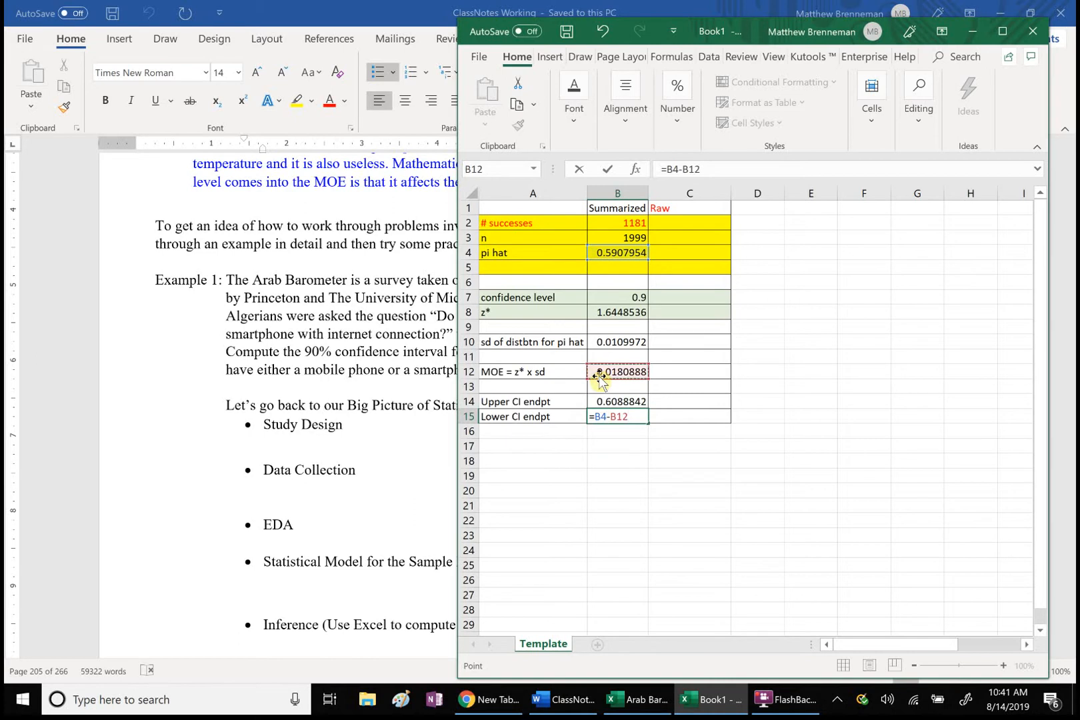
key(Return)
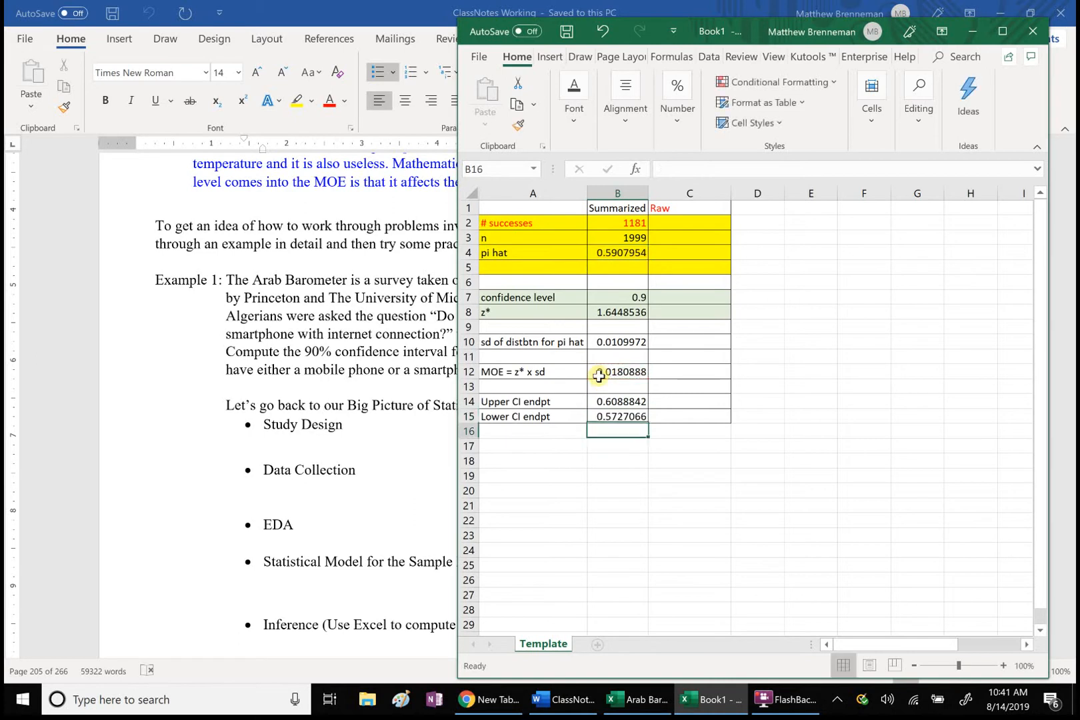
Step: Format the CI endpoint cells B14:C15 as percentages with 0 decimal places
click(639, 415)
shift+click(622, 403)
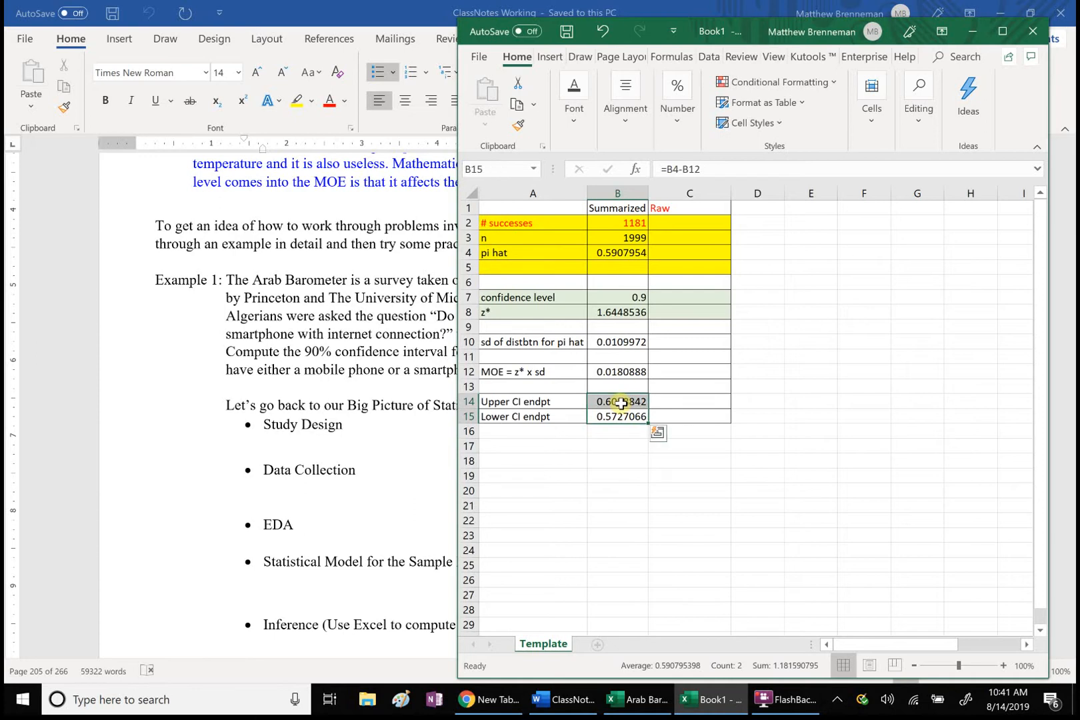
click(705, 420)
drag(706, 420, 618, 403)
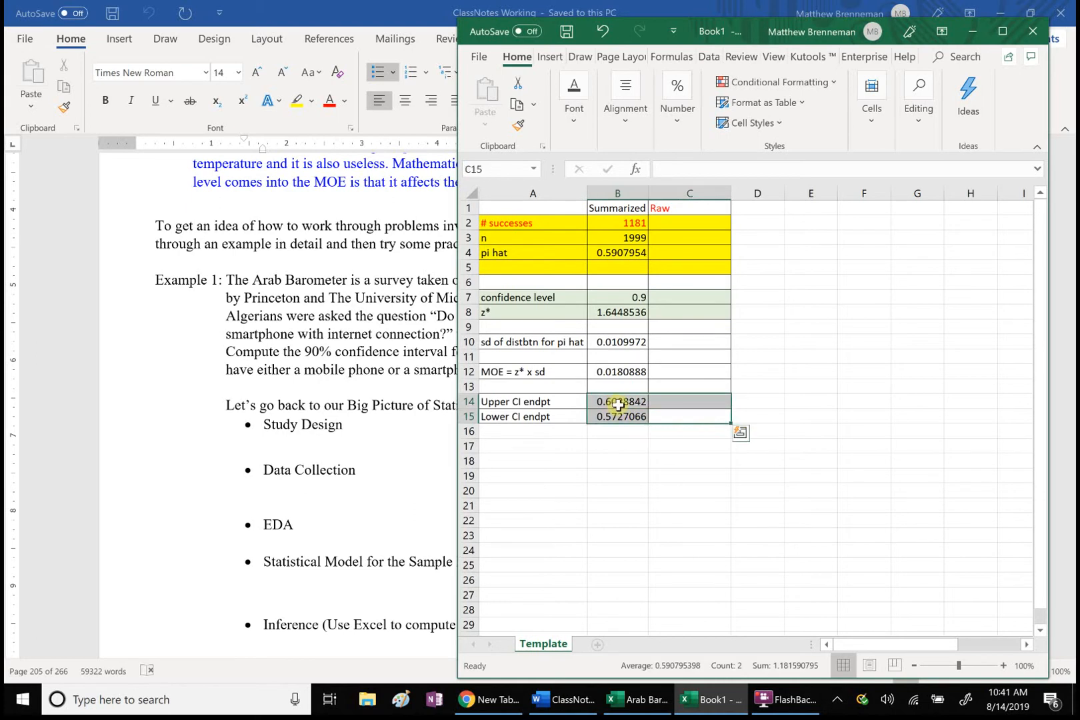
right_click(618, 403)
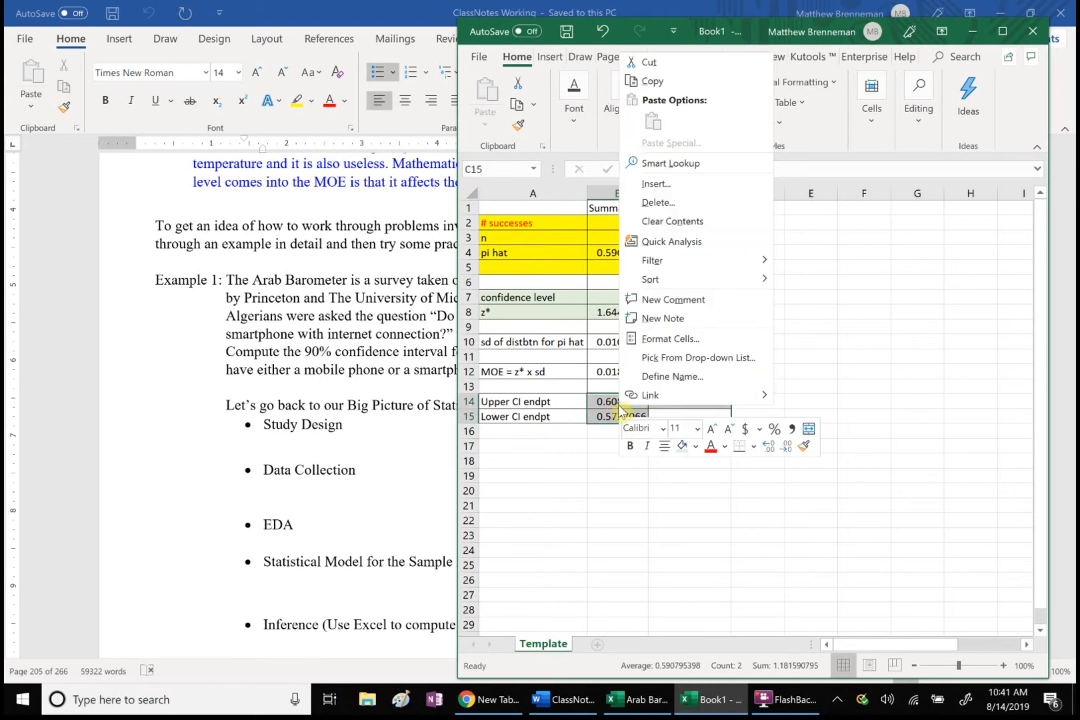
click(672, 339)
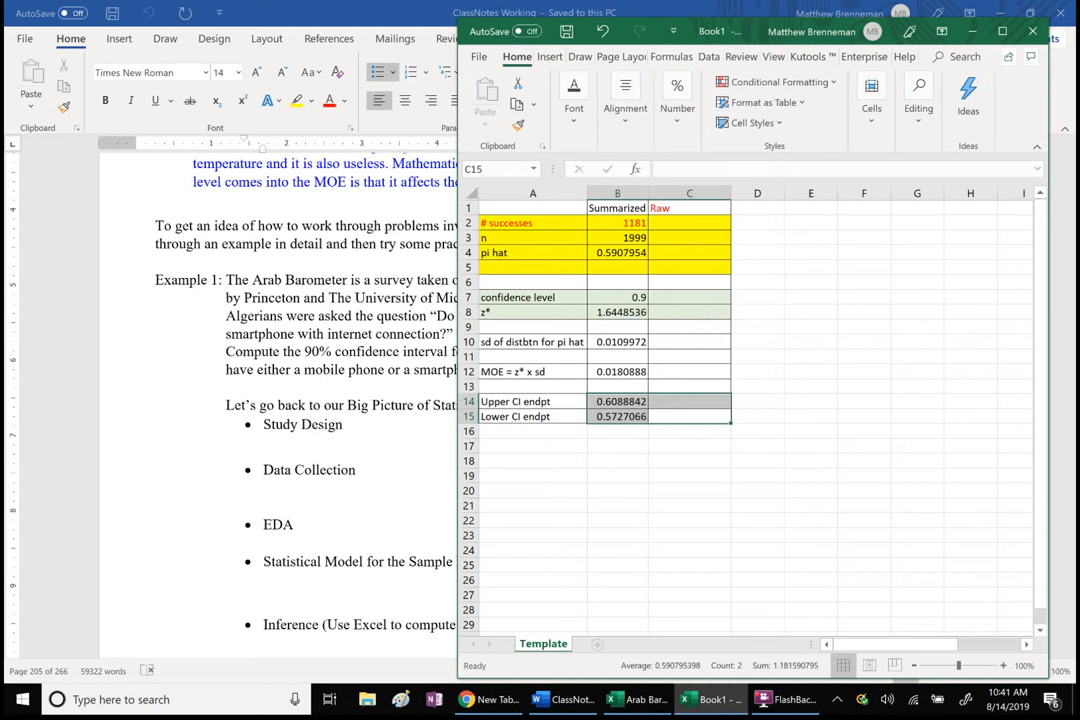
click(548, 270)
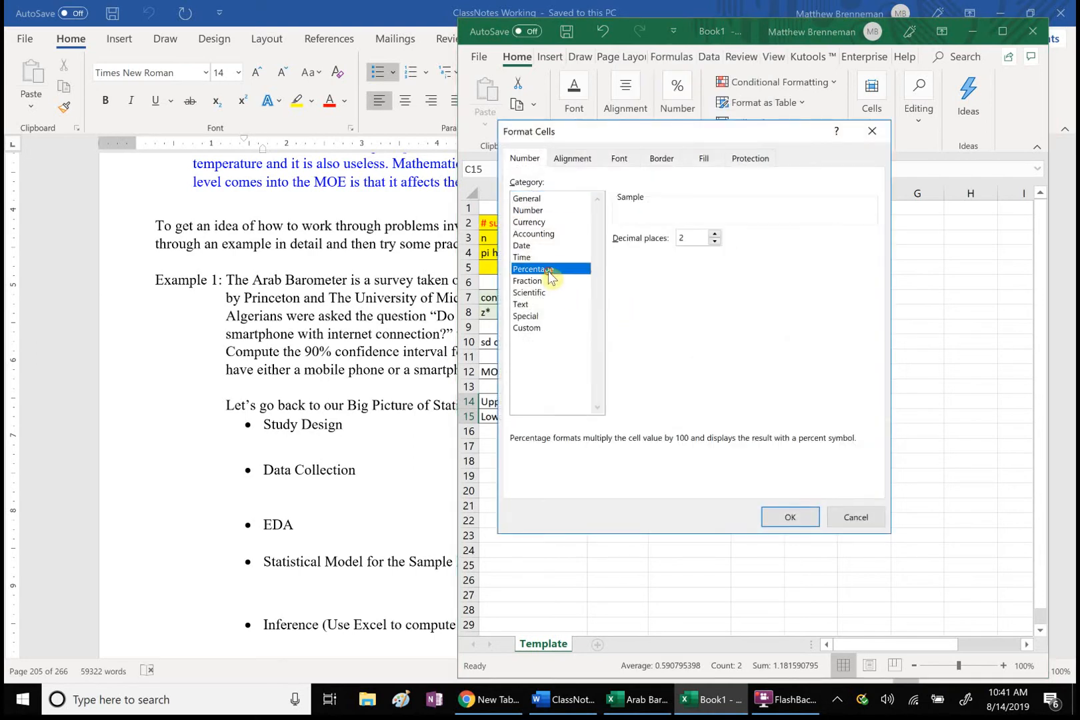
click(715, 242)
click(714, 243)
click(776, 519)
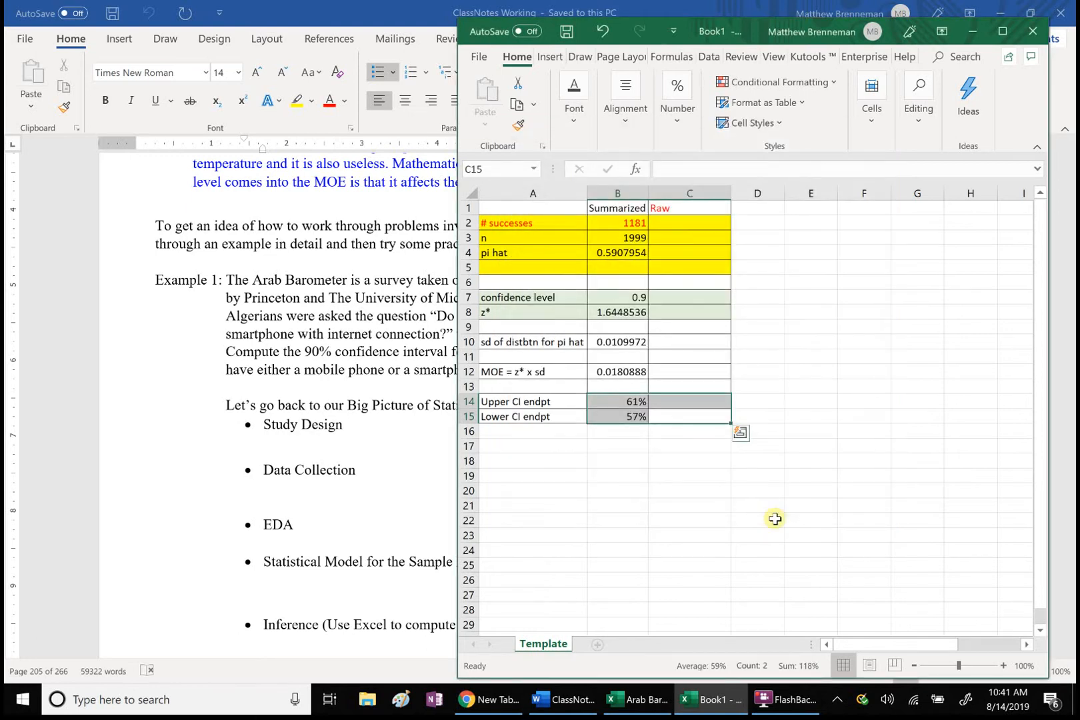
click(774, 519)
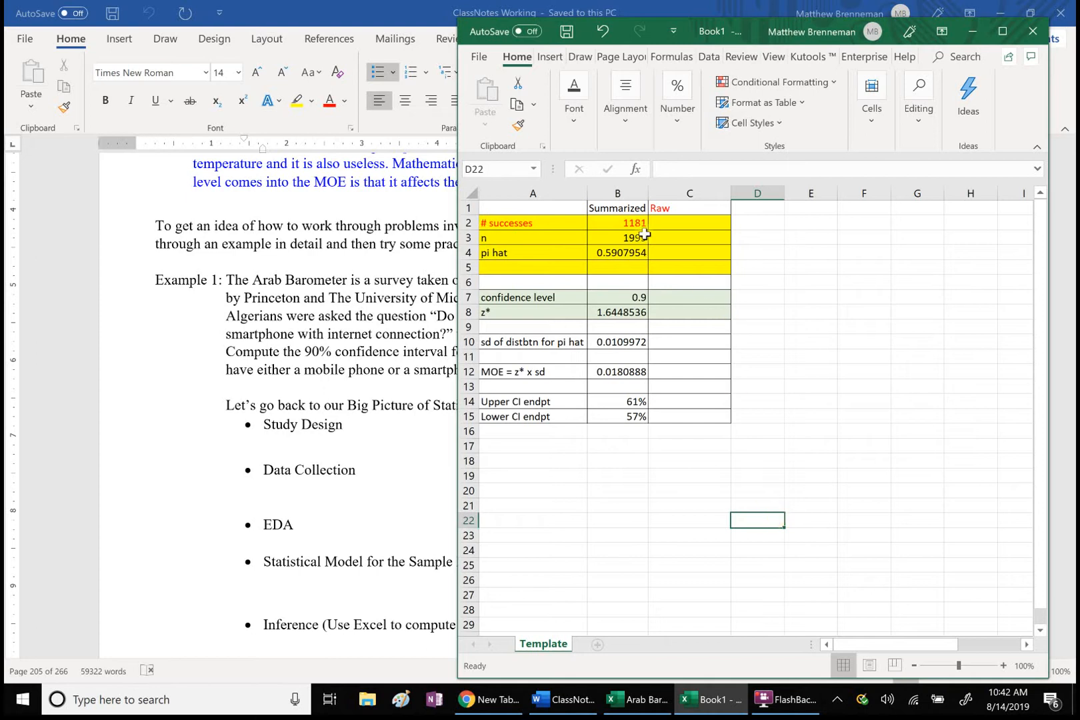
click(640, 222)
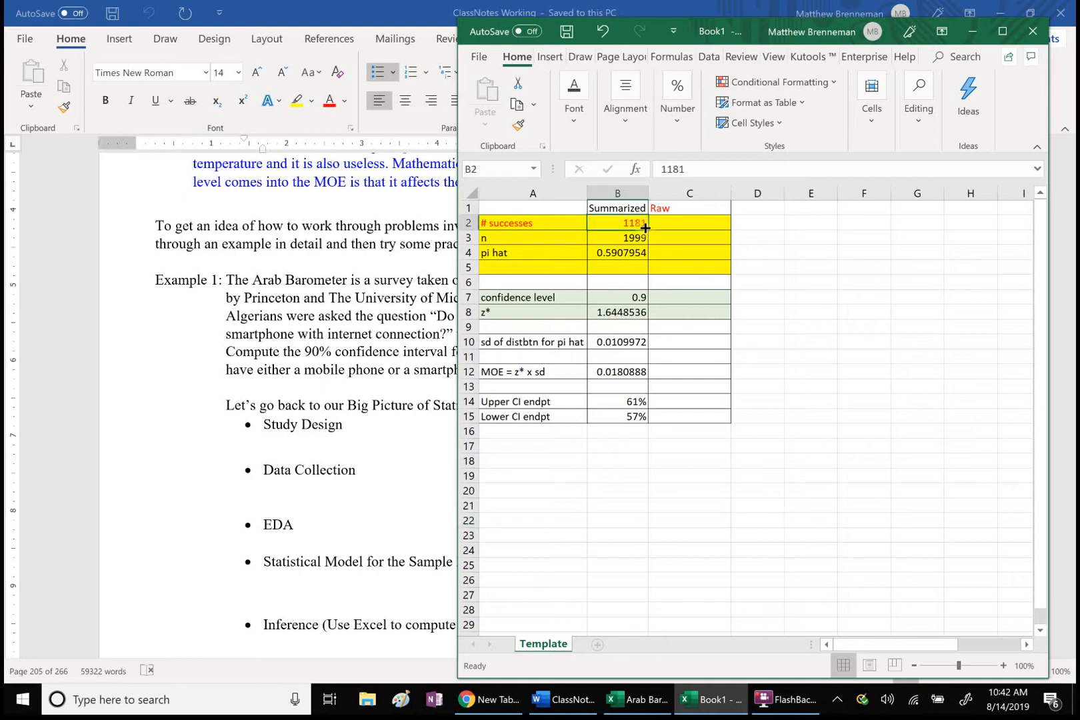
click(696, 223)
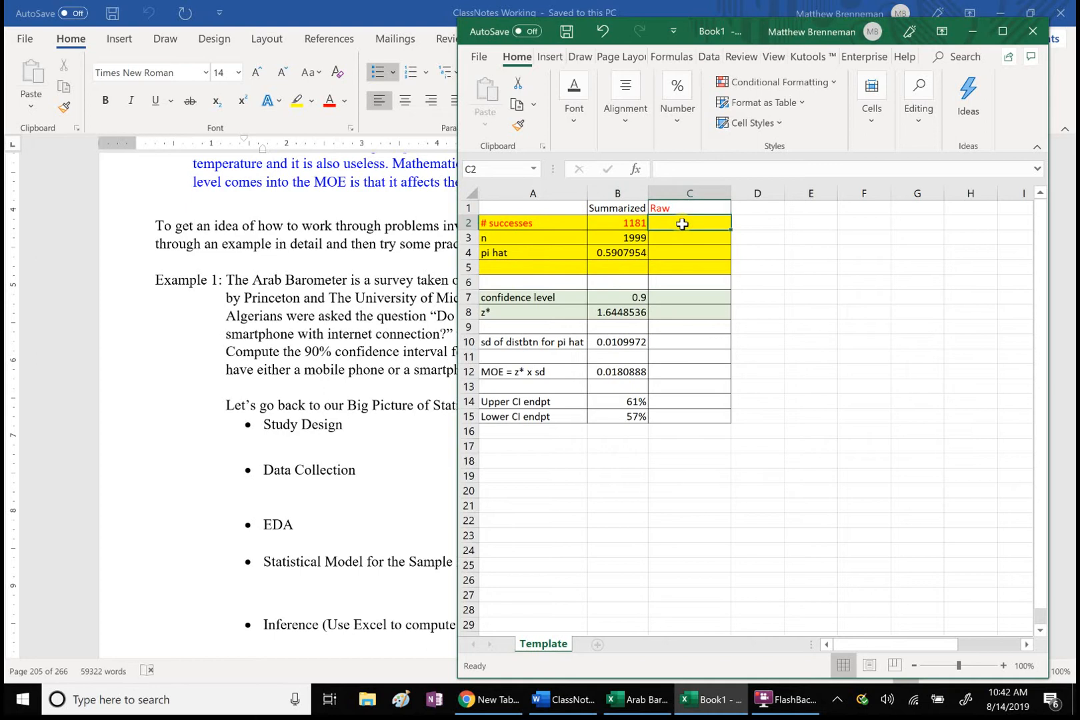
click(635, 253)
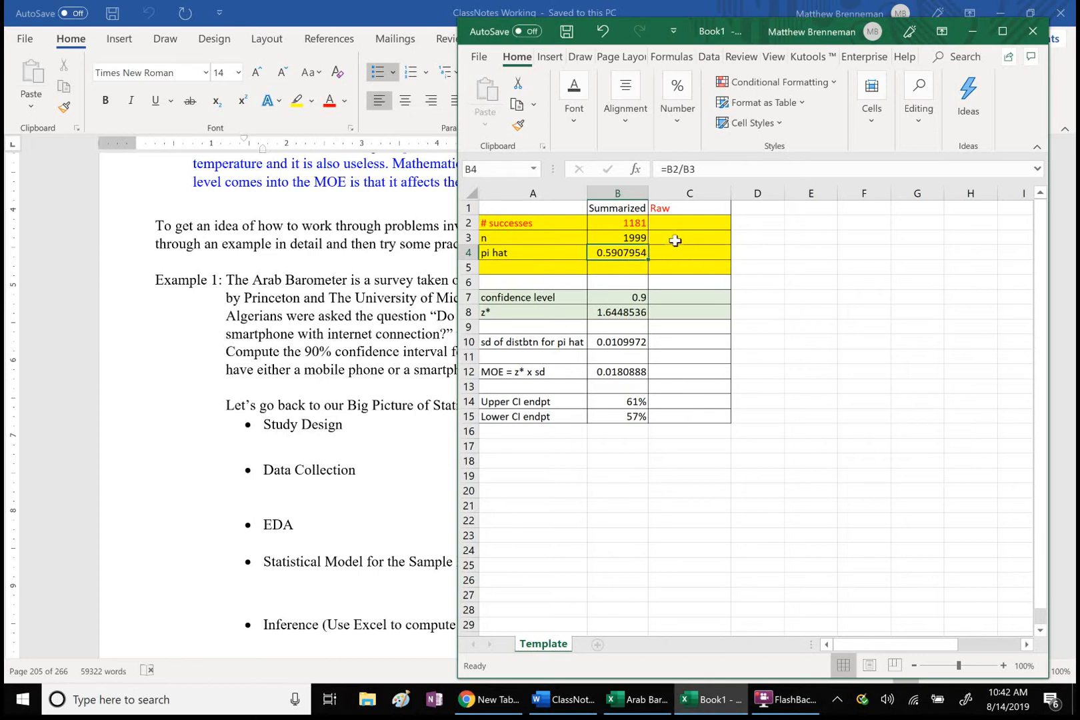
click(690, 253)
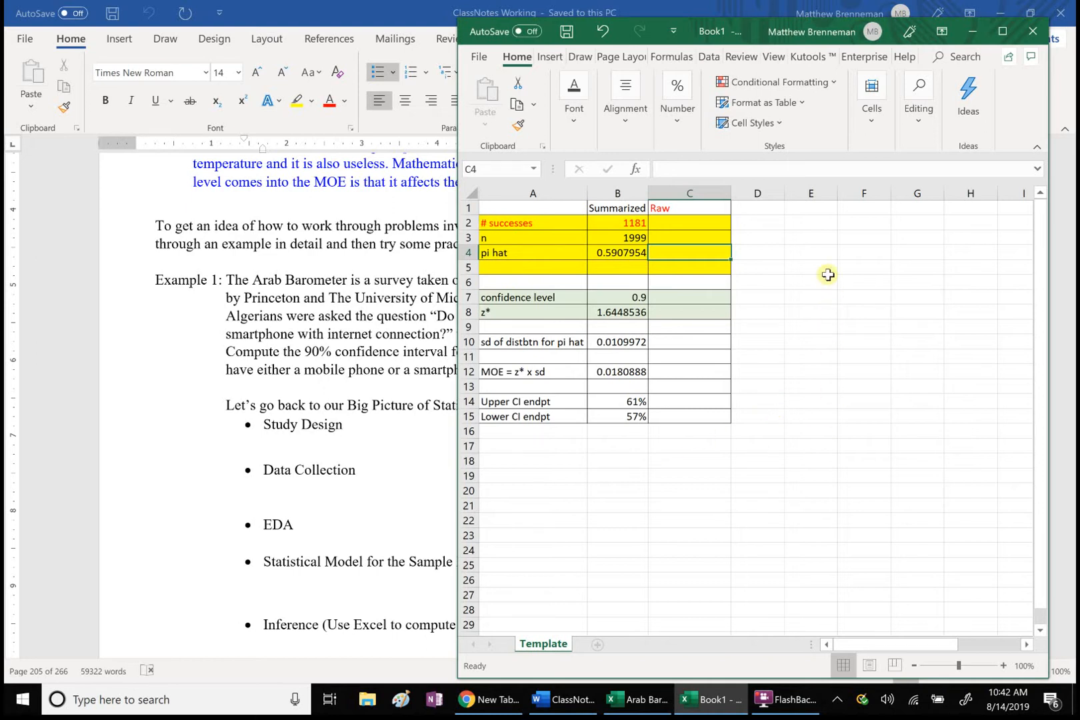
Step: Enter the heading "Sample Size Caclulation" in cell E1 and autofit column E to it
click(822, 211)
text(Sa)
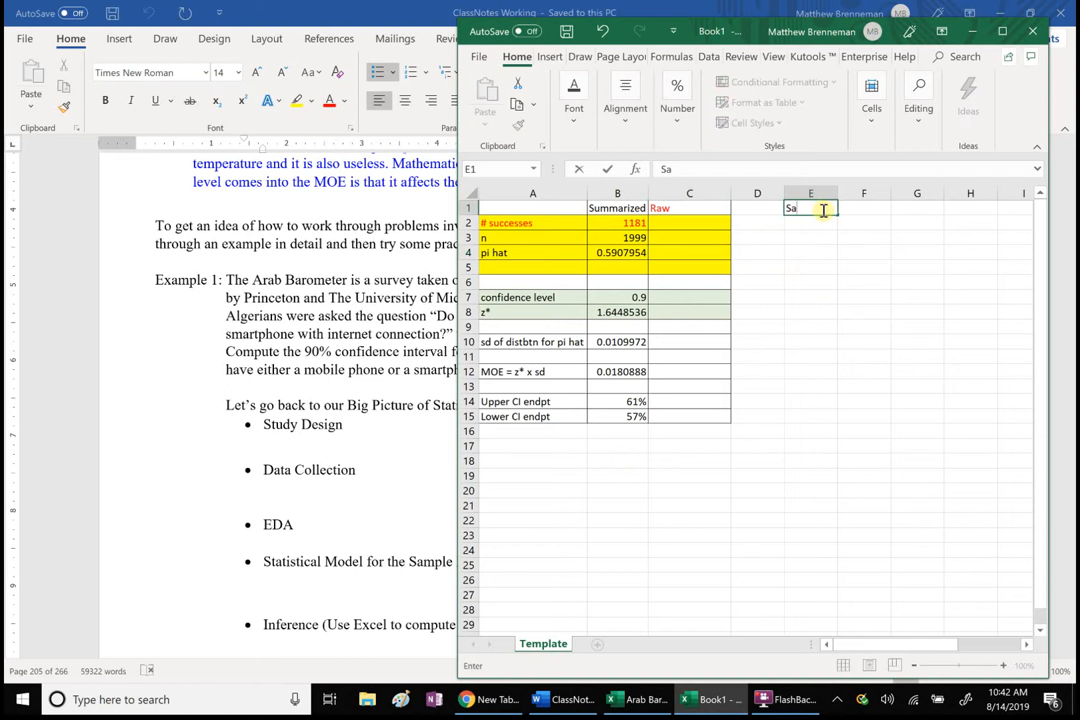
text(mple Size Caclulatoin)
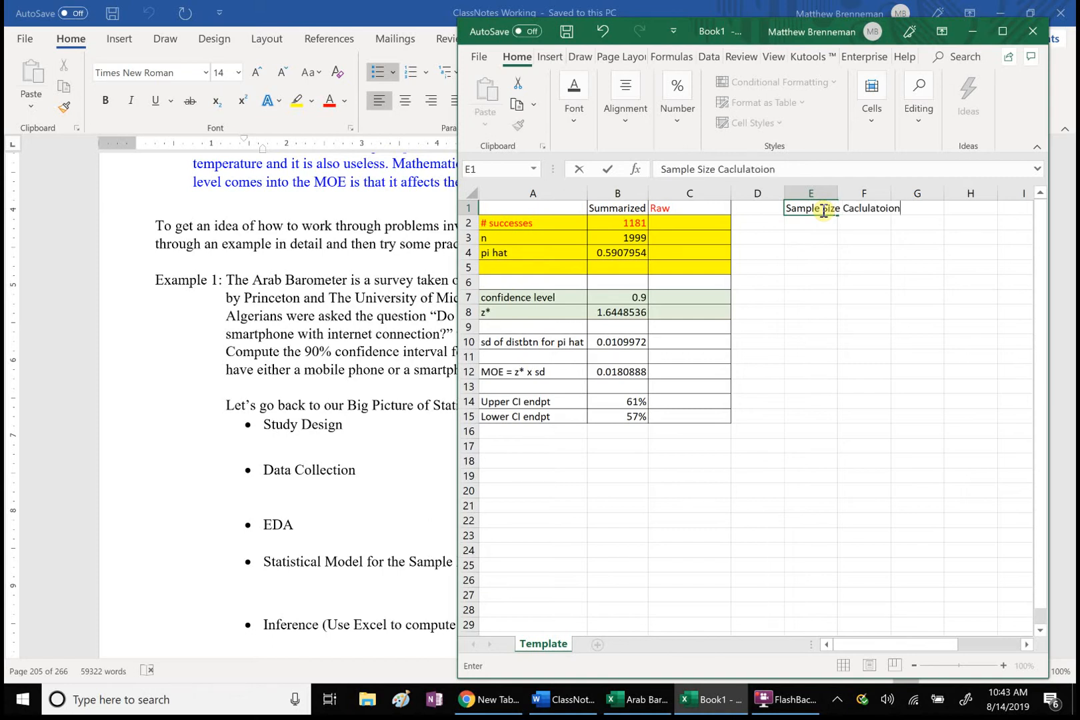
key(BackSpace)
key(BackSpace)
key(BackSpace)
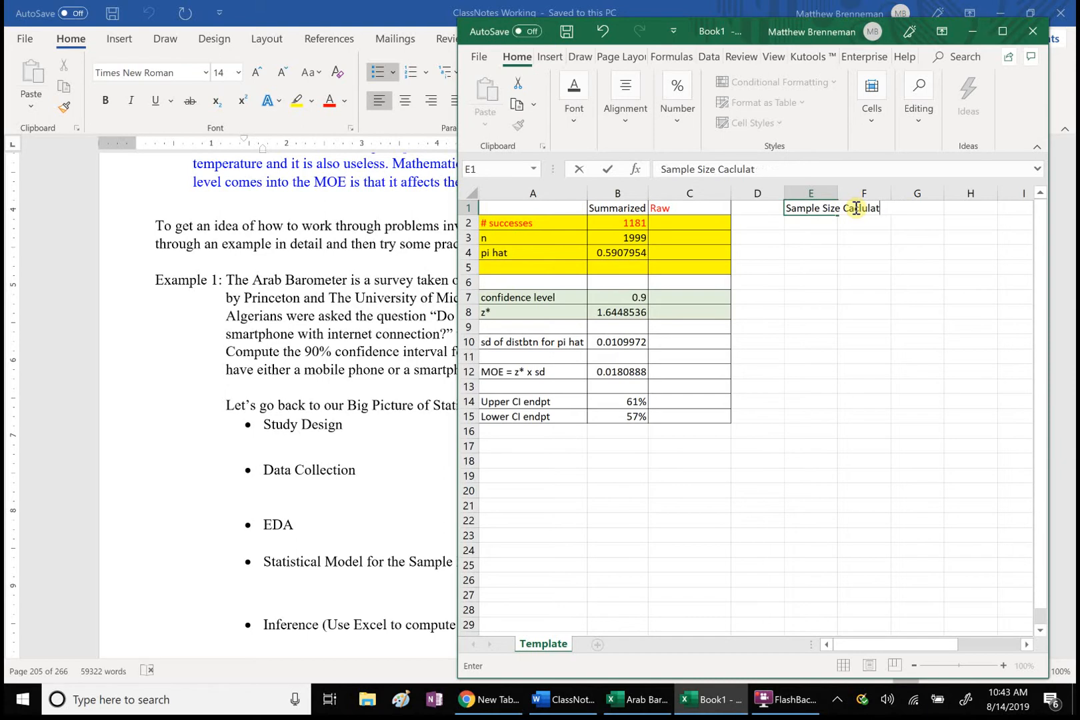
text(ion)
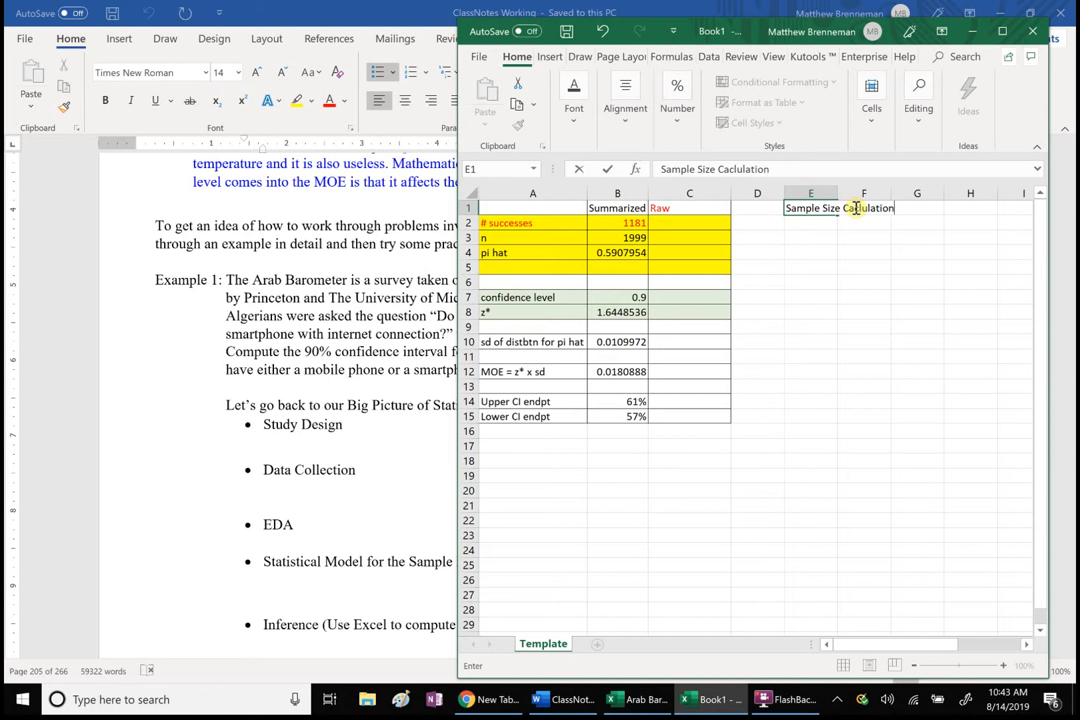
click(874, 251)
double_click(836, 193)
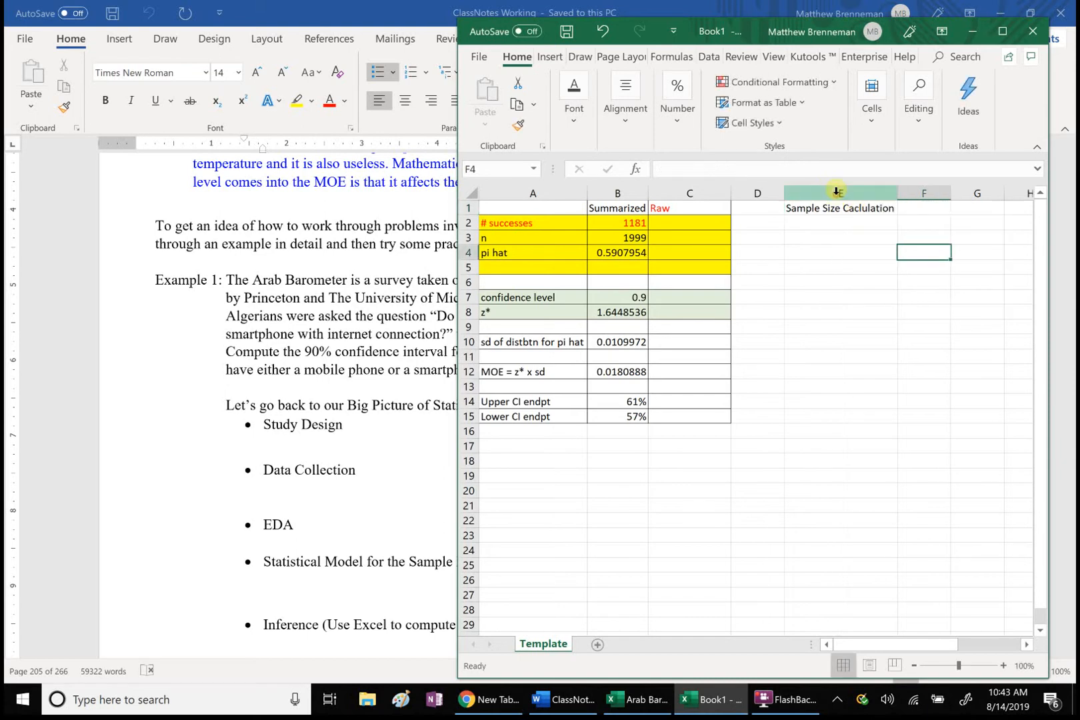
Step: Set the font size of the template table A1:C15 to 16 and autofit columns A and B
drag(510, 206, 717, 418)
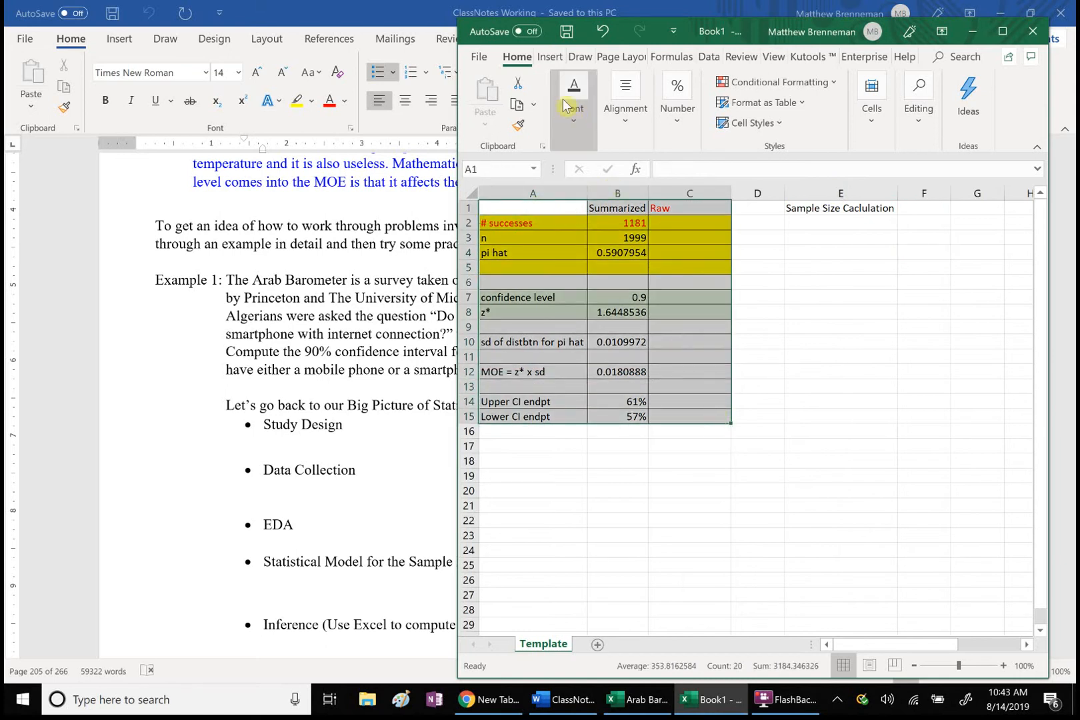
click(578, 125)
click(685, 174)
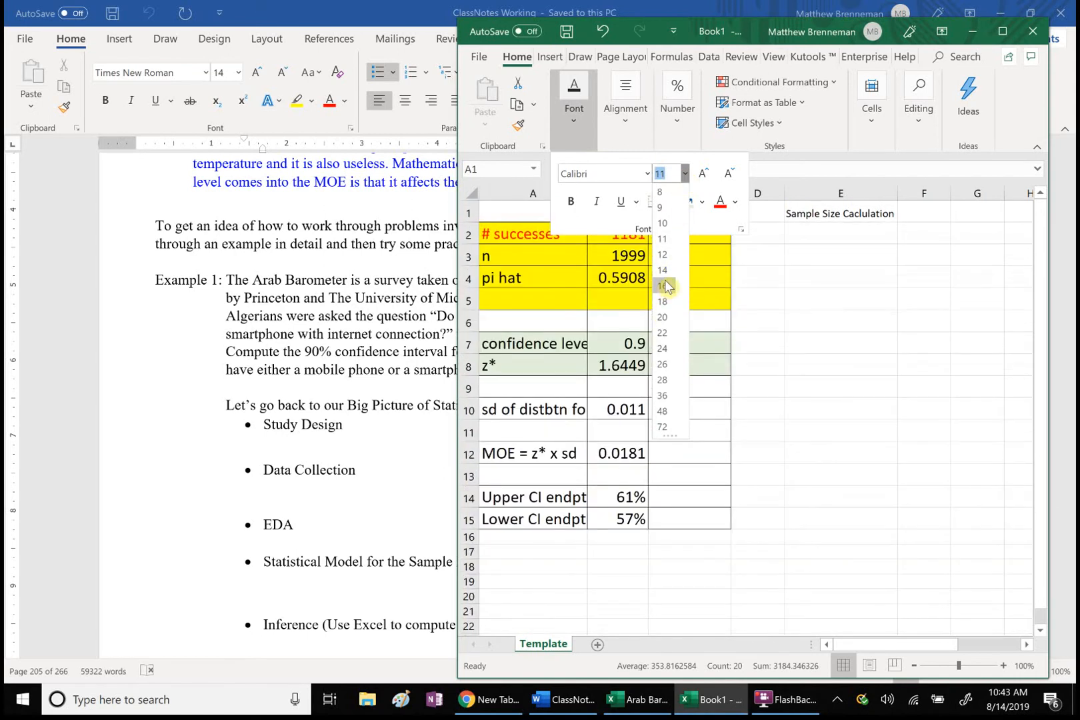
click(666, 286)
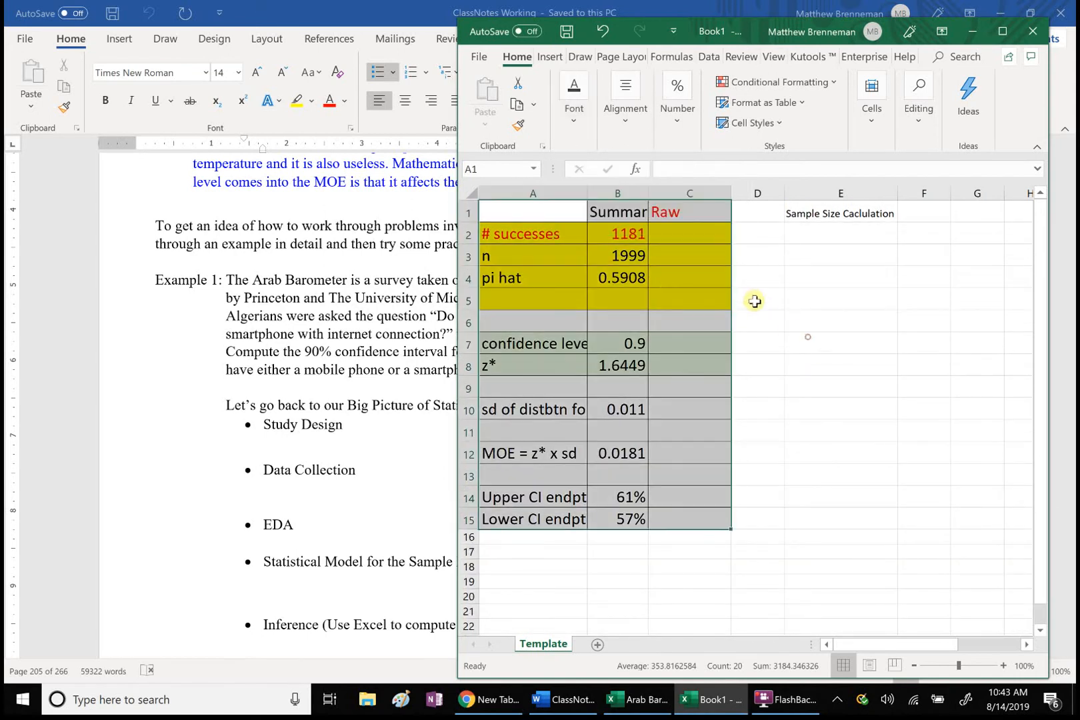
double_click(647, 194)
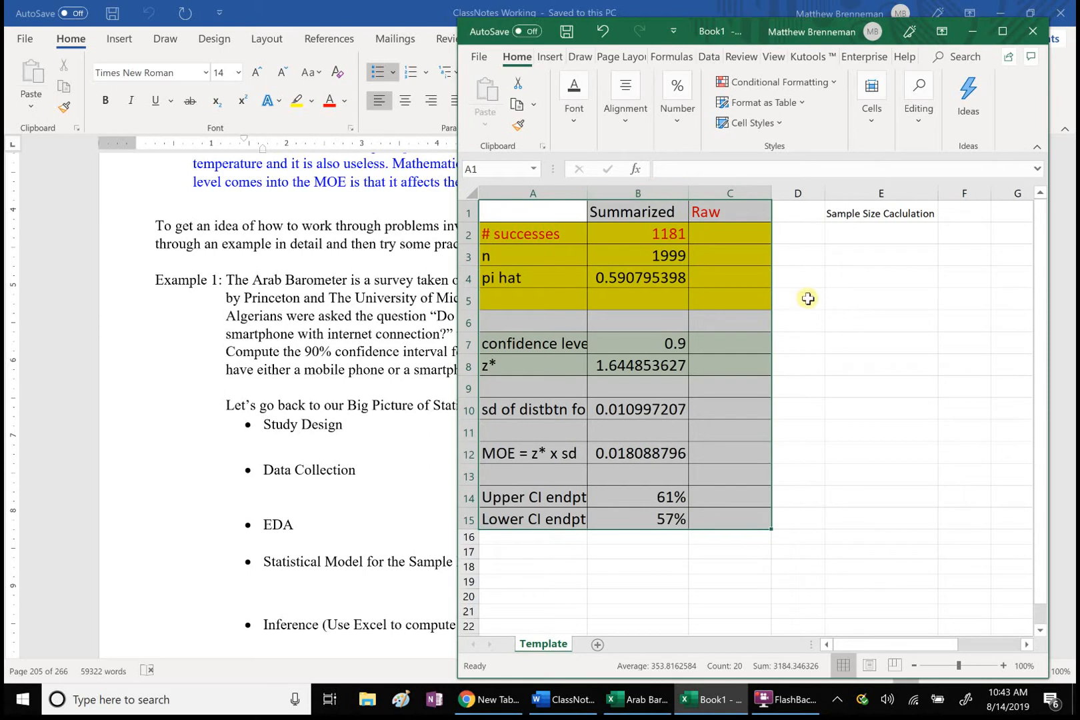
click(805, 298)
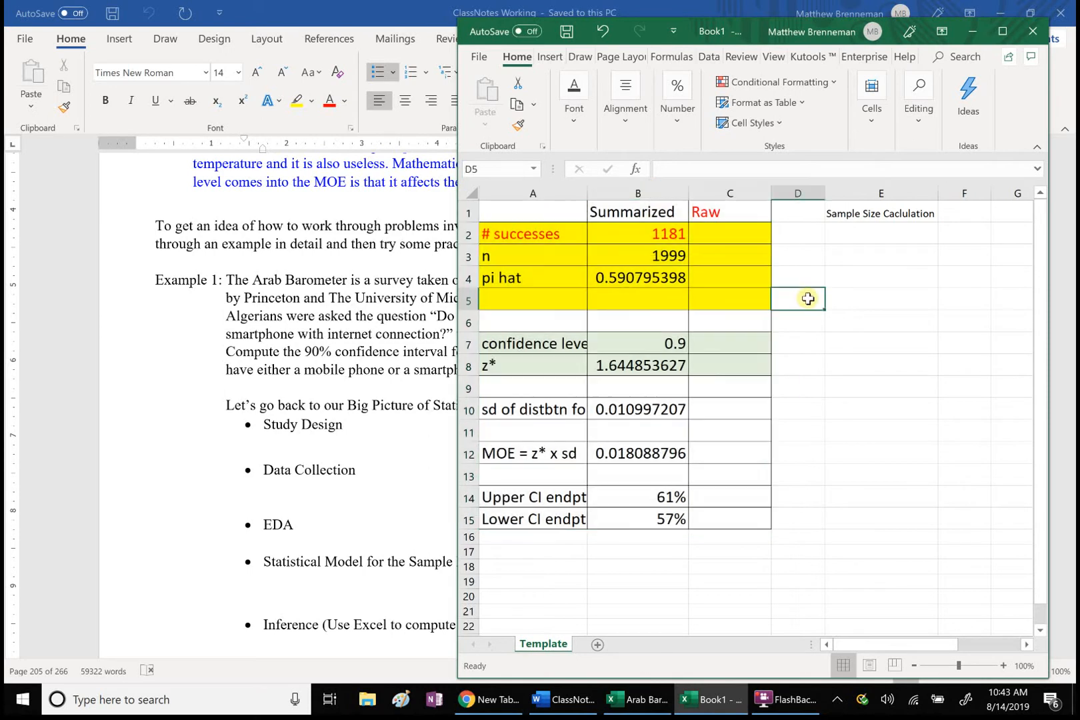
double_click(587, 193)
Step: Switch to the ClassNotes Working document in Word and examine the table of formulas for estimating the sample size n
click(456, 562)
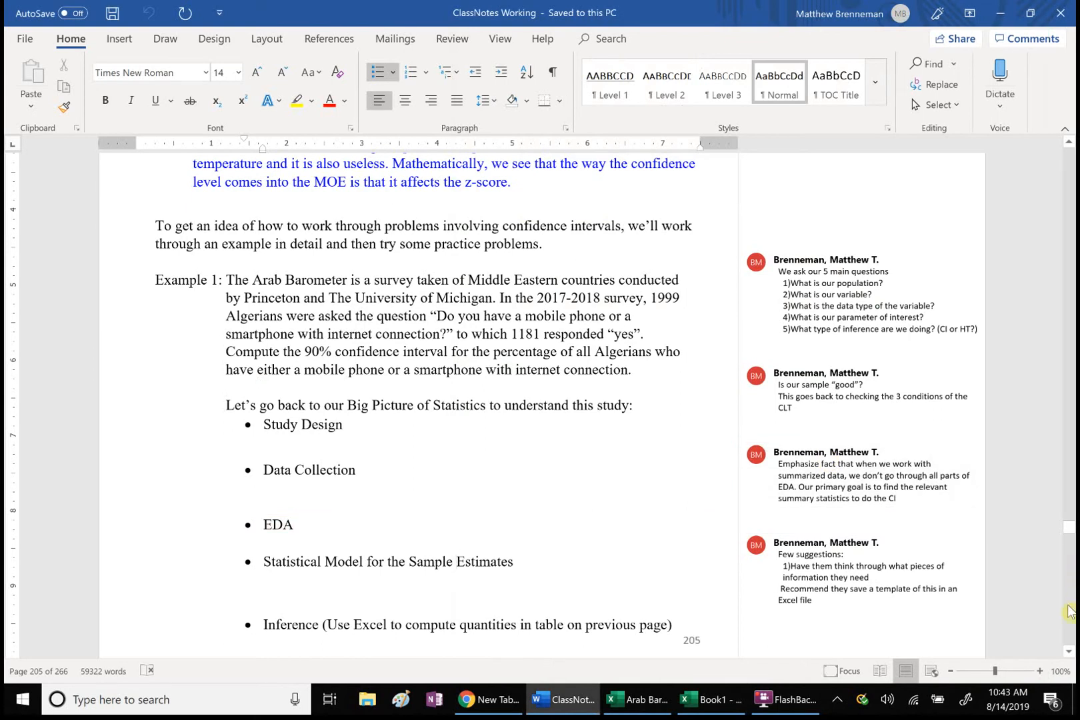
click(1068, 606)
click(1068, 606)
click(1068, 606)
click(1068, 605)
click(1068, 605)
click(1068, 605)
click(1068, 605)
click(1068, 606)
click(1068, 605)
click(1068, 605)
click(1068, 606)
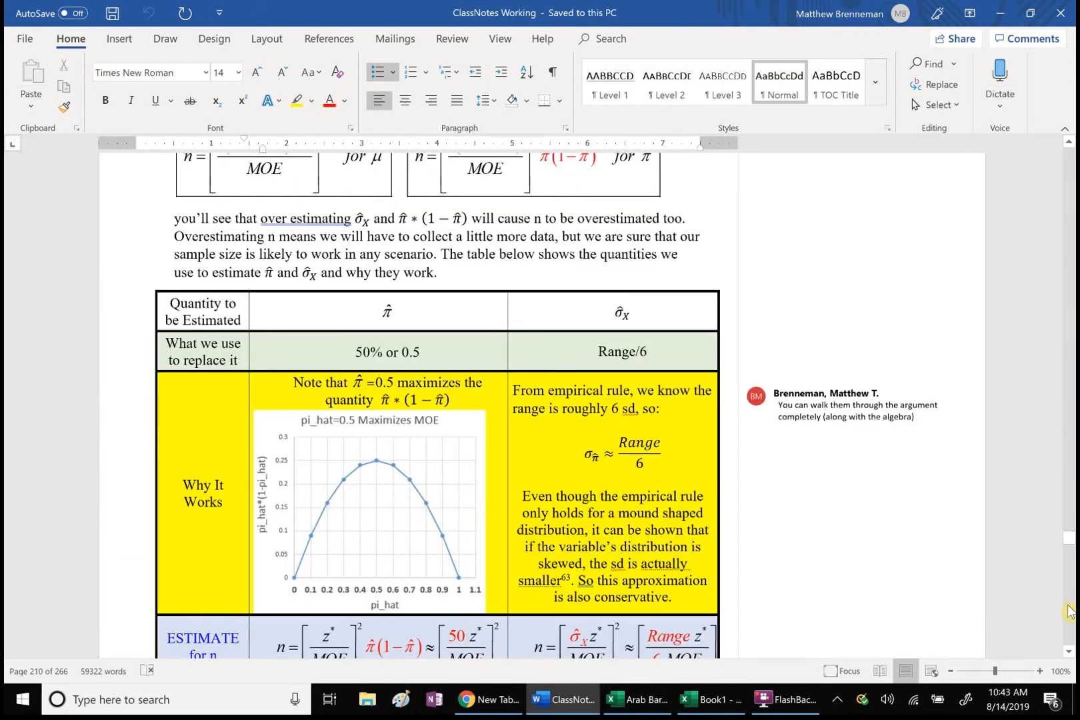
click(1068, 606)
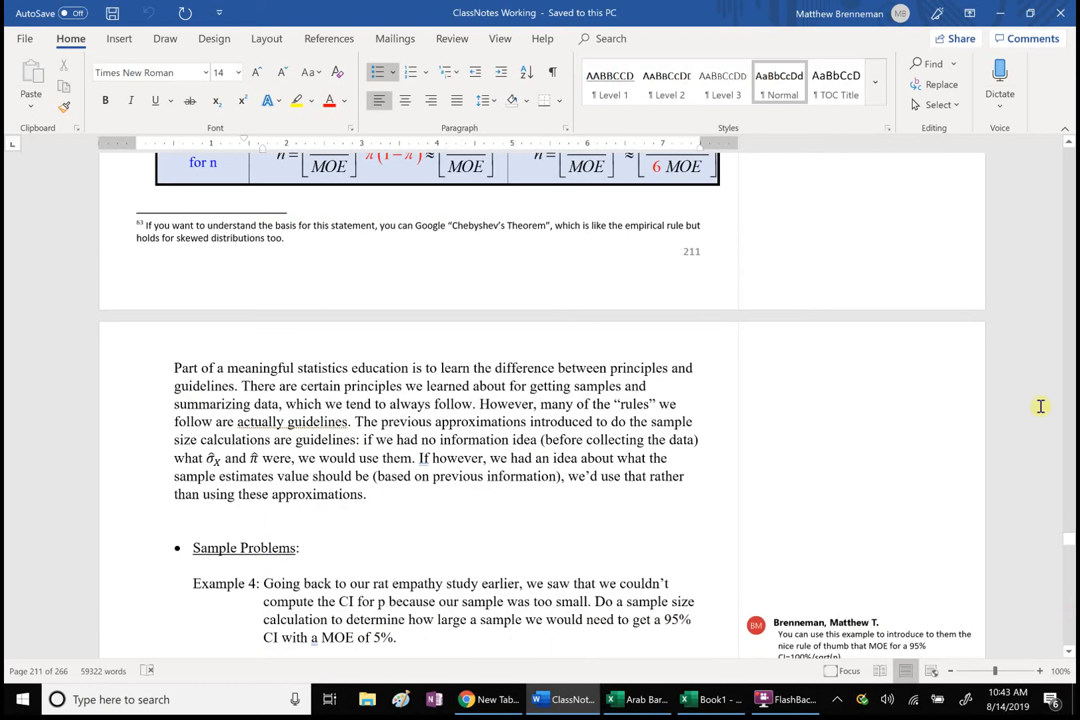
click(1068, 143)
click(1068, 142)
click(1068, 143)
click(1068, 143)
click(1068, 143)
click(1068, 143)
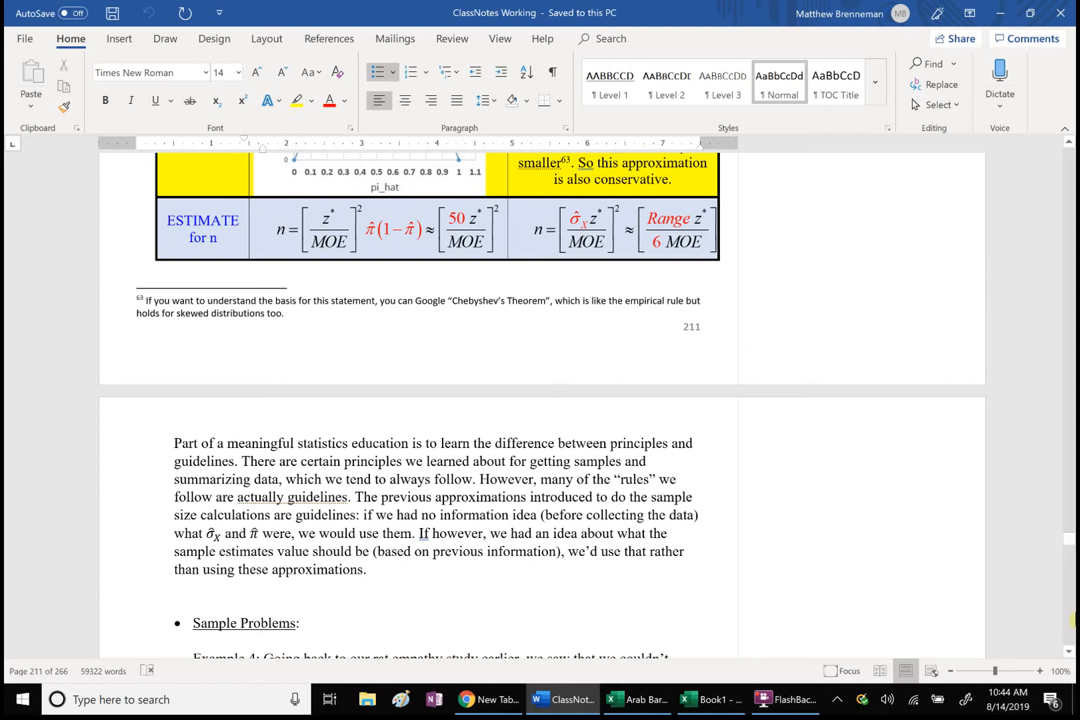
Step: Turn the "p" in the Example 4 text into π by applying the Symbol font
click(1071, 613)
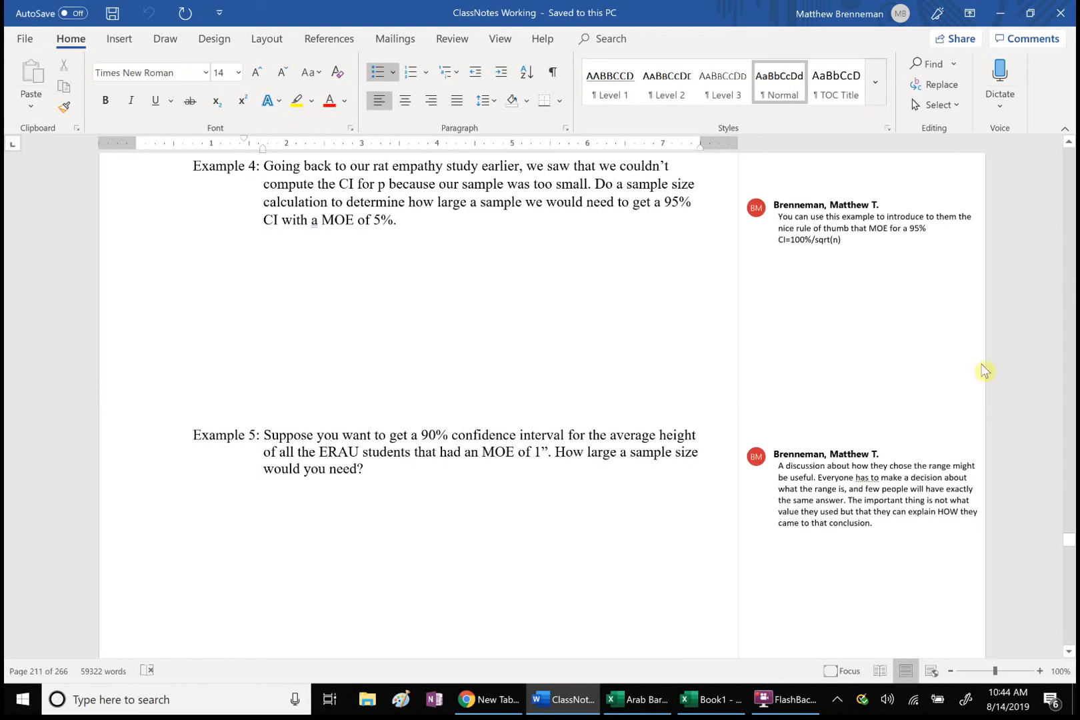
click(1070, 146)
click(1069, 146)
click(1070, 146)
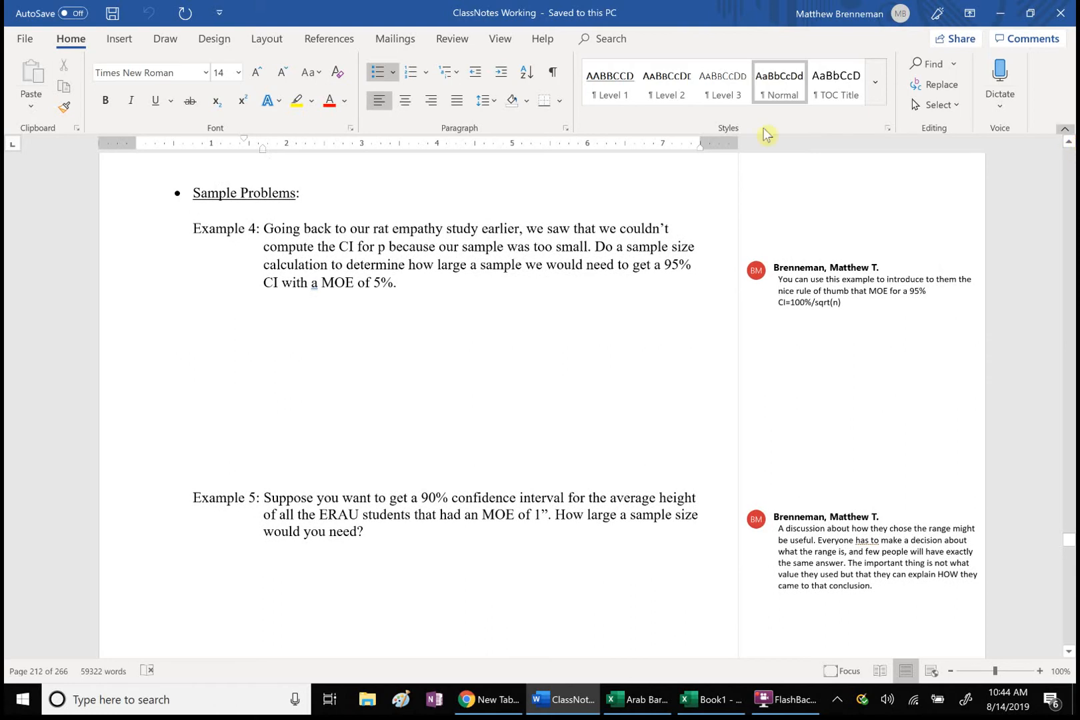
double_click(380, 246)
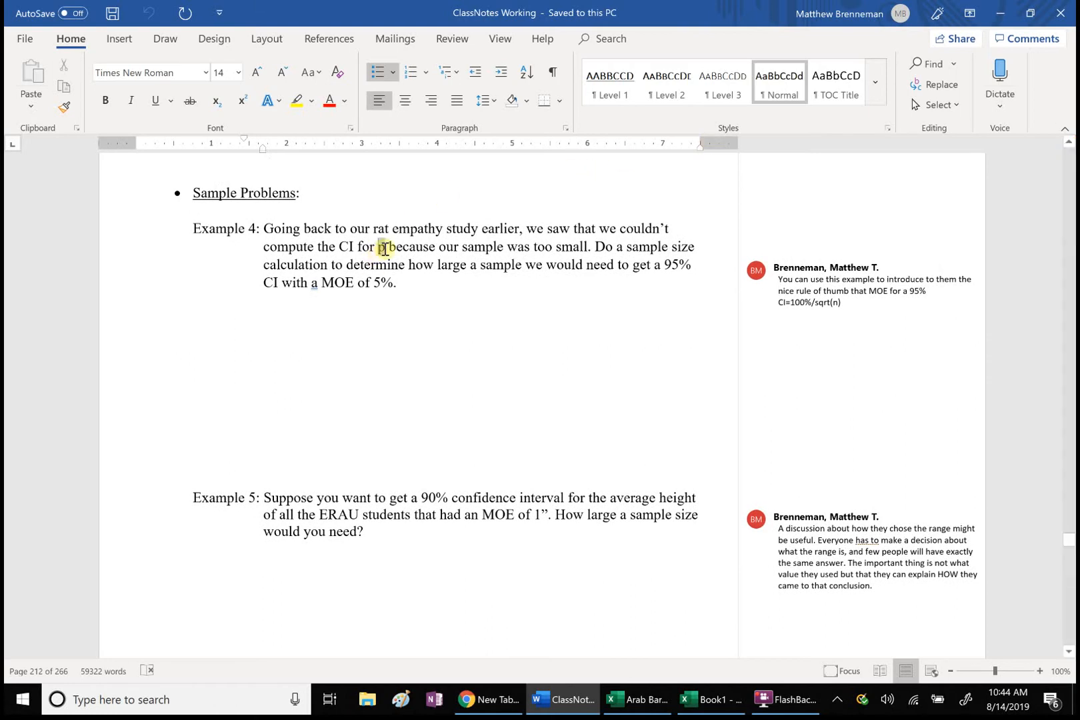
click(206, 73)
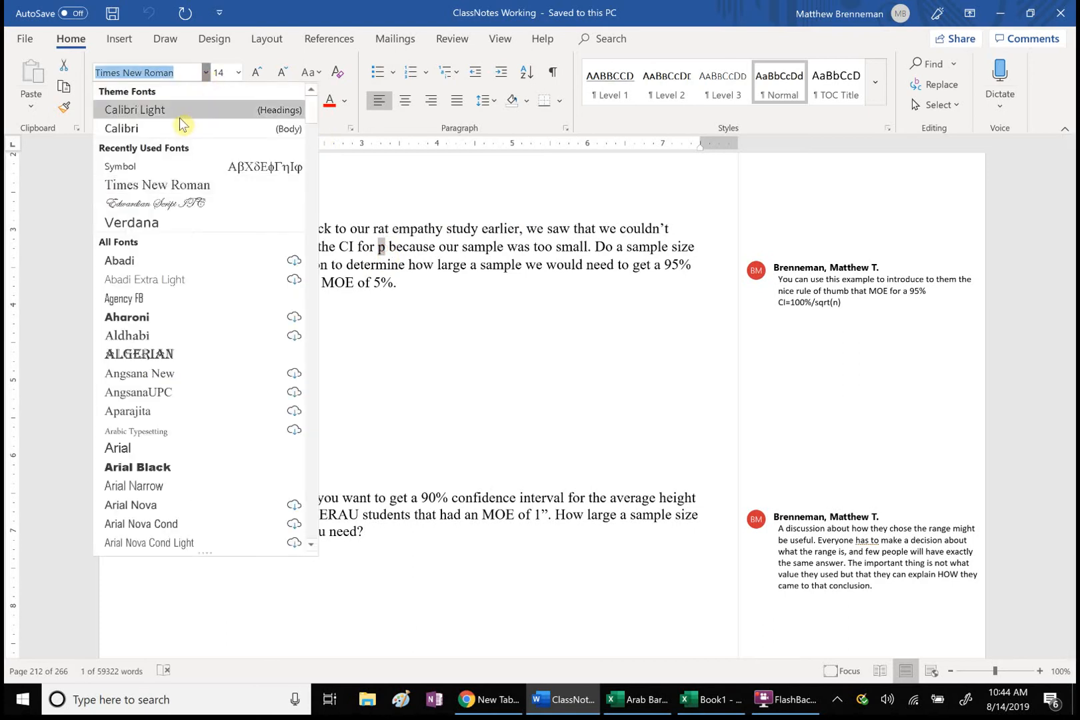
click(157, 167)
click(566, 353)
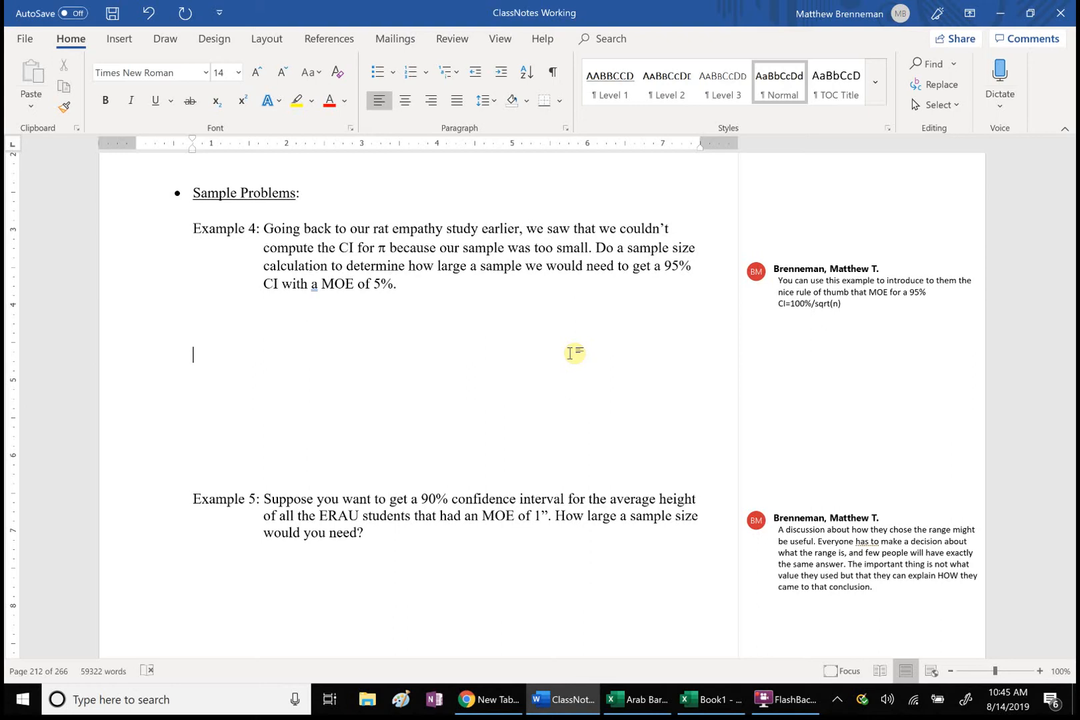
Step: Switch back to the Book1 workbook in Excel and enter the label "confidence level" in cell E2
click(712, 699)
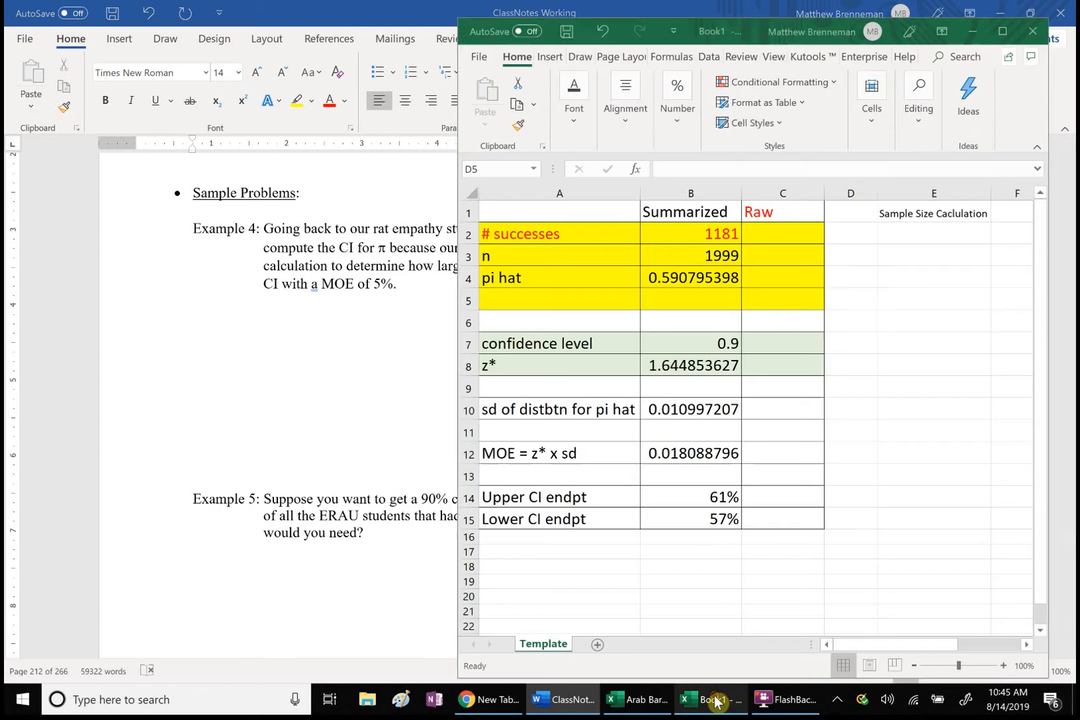
click(913, 232)
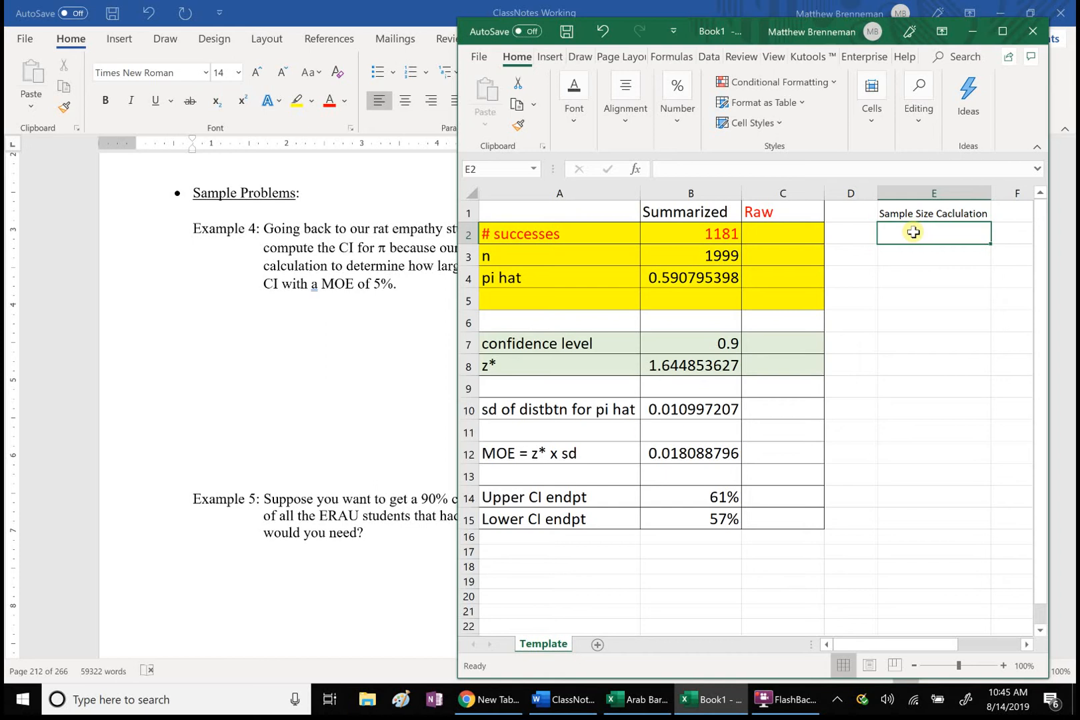
text(cof)
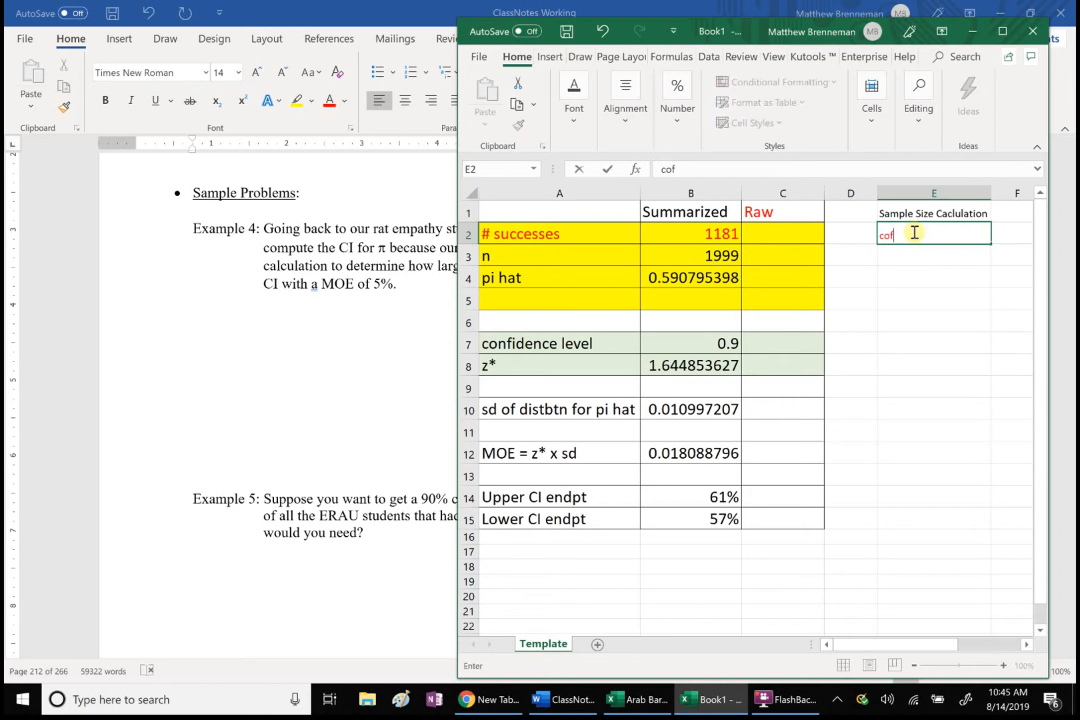
key(BackSpace)
text(n)
text(fidence leve)
text(l)
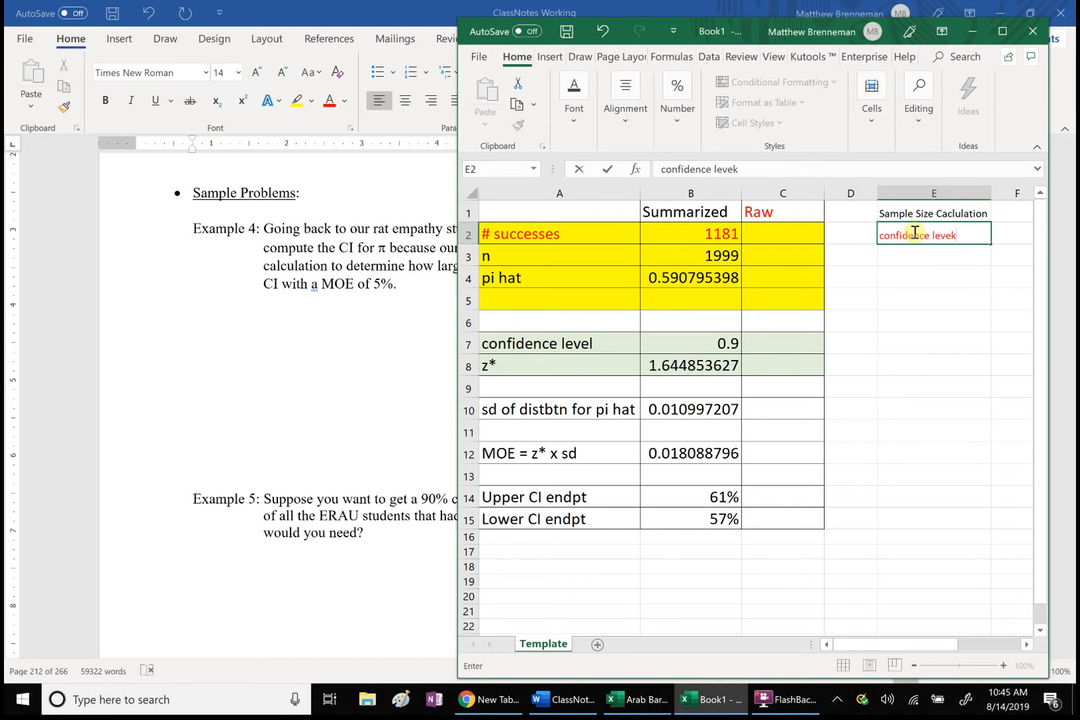
key(BackSpace)
text(l)
click(911, 253)
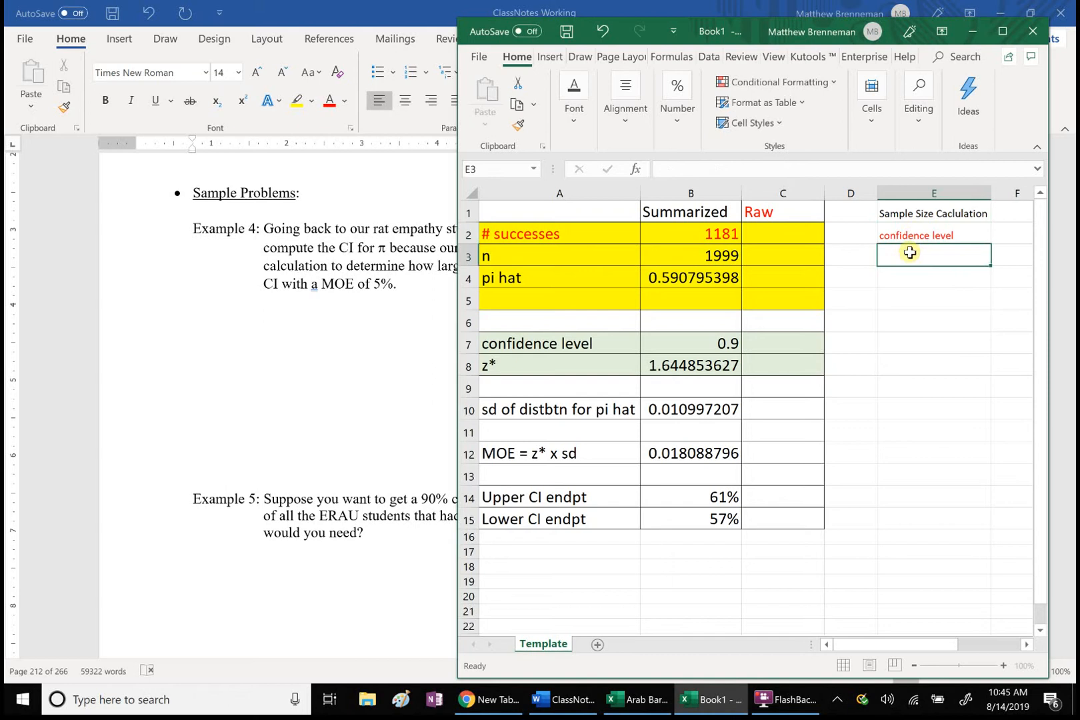
Step: Enter the labels "z*" in E3, "MOE" in E5 and "n" in E7 for the sample size section
text(z*)
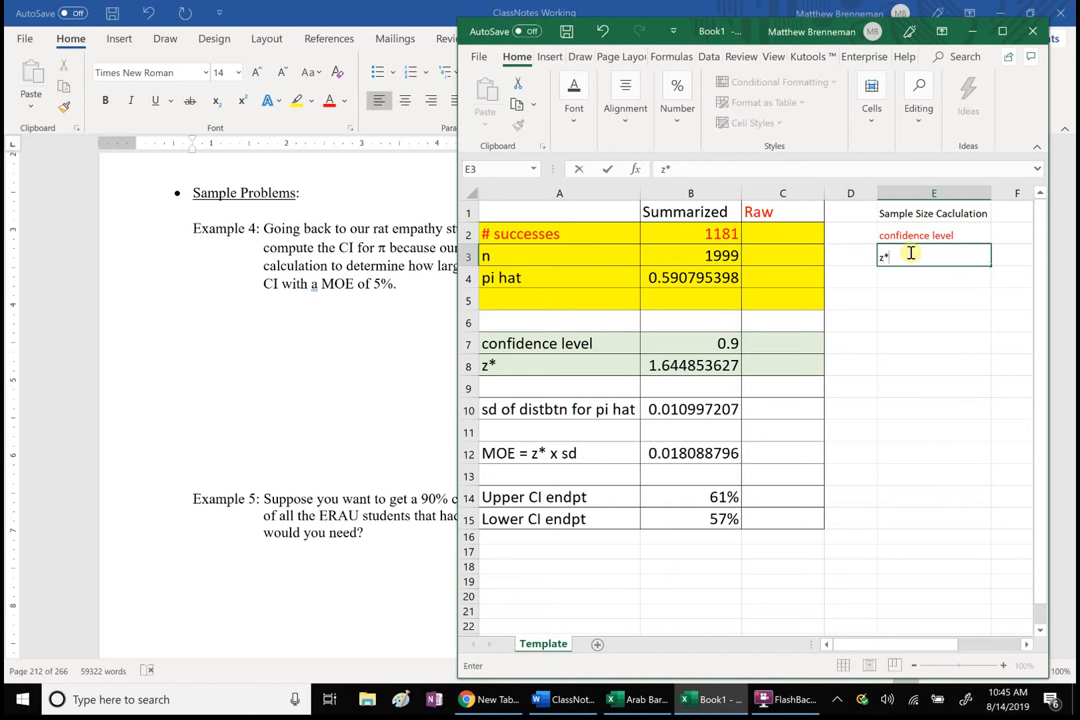
click(897, 297)
text(MOE)
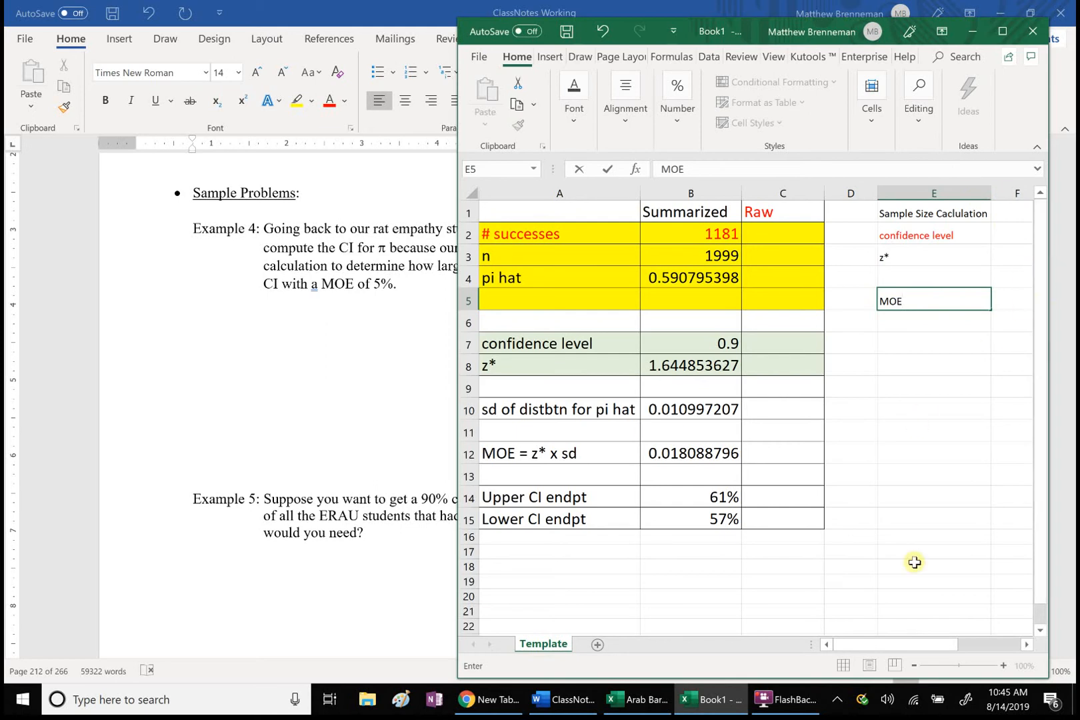
drag(905, 647, 919, 646)
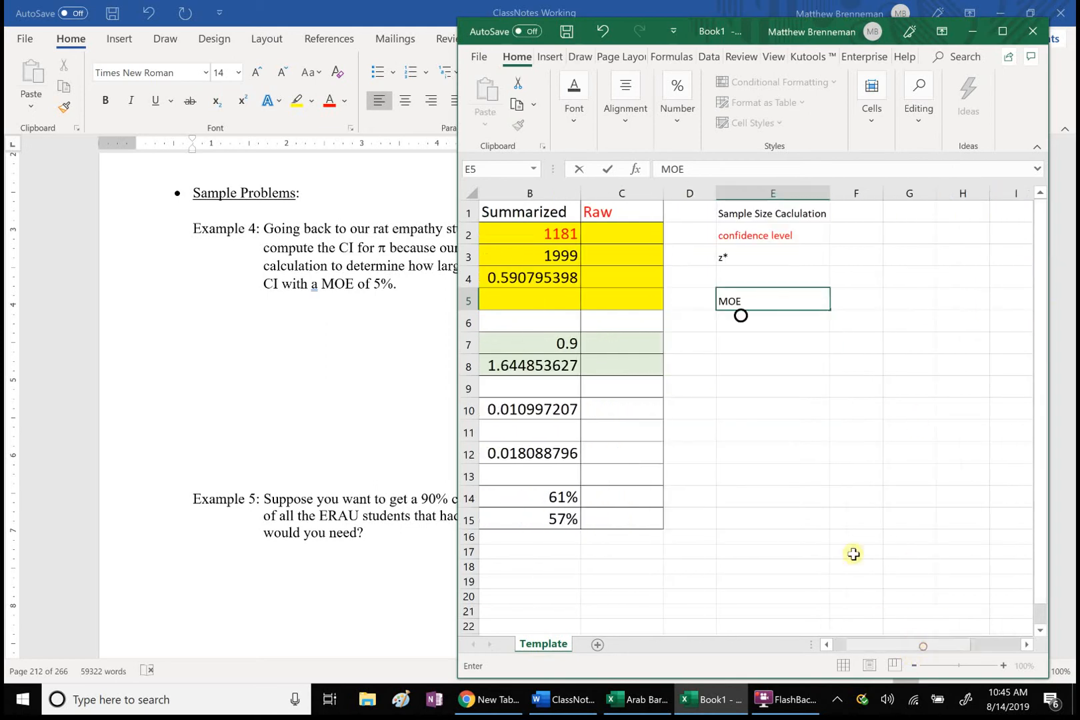
click(750, 337)
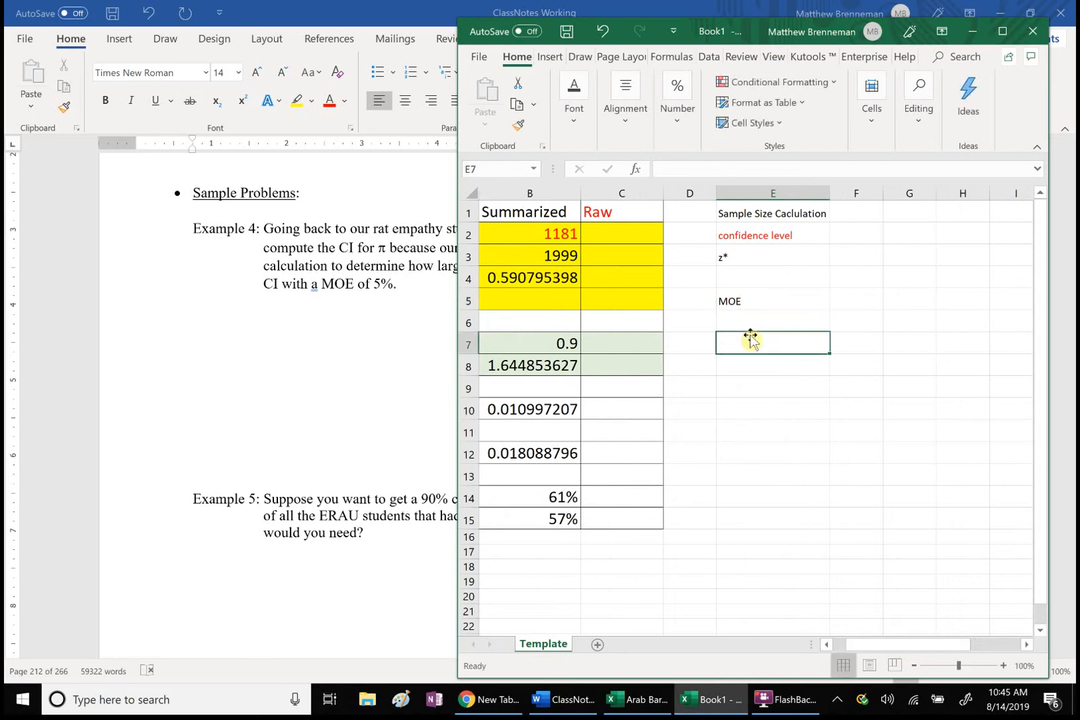
text(n)
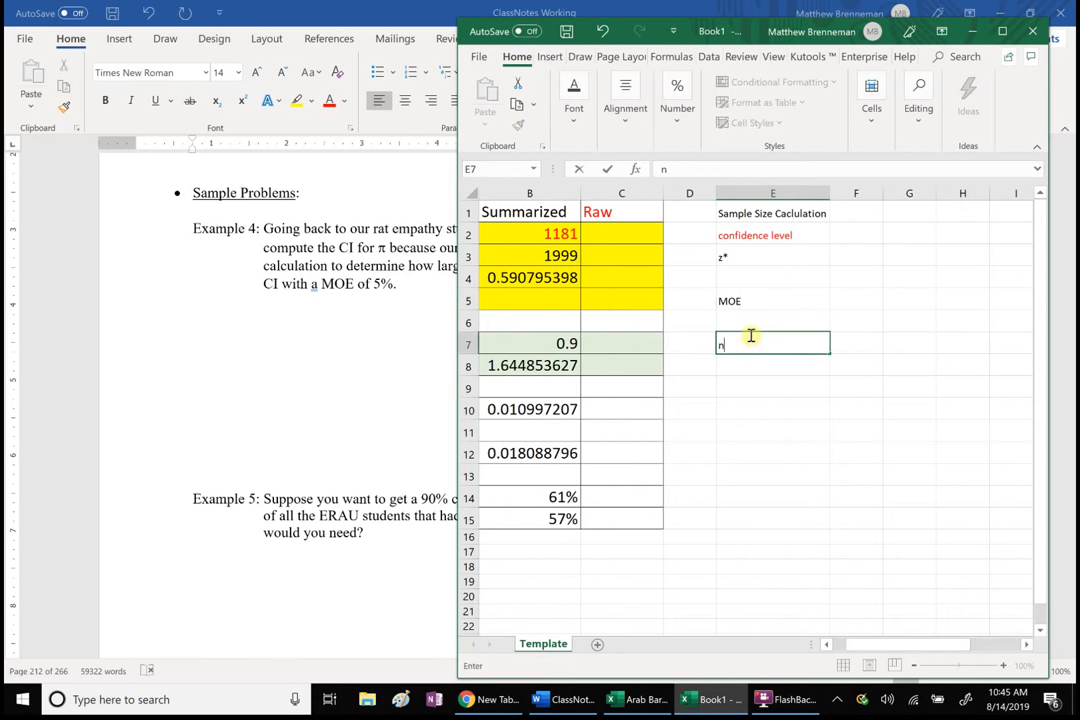
Step: Enter a confidence level of .95 in F2 and compute z* in F3 with =NORM.S.INV((1+F2)/2)
click(852, 238)
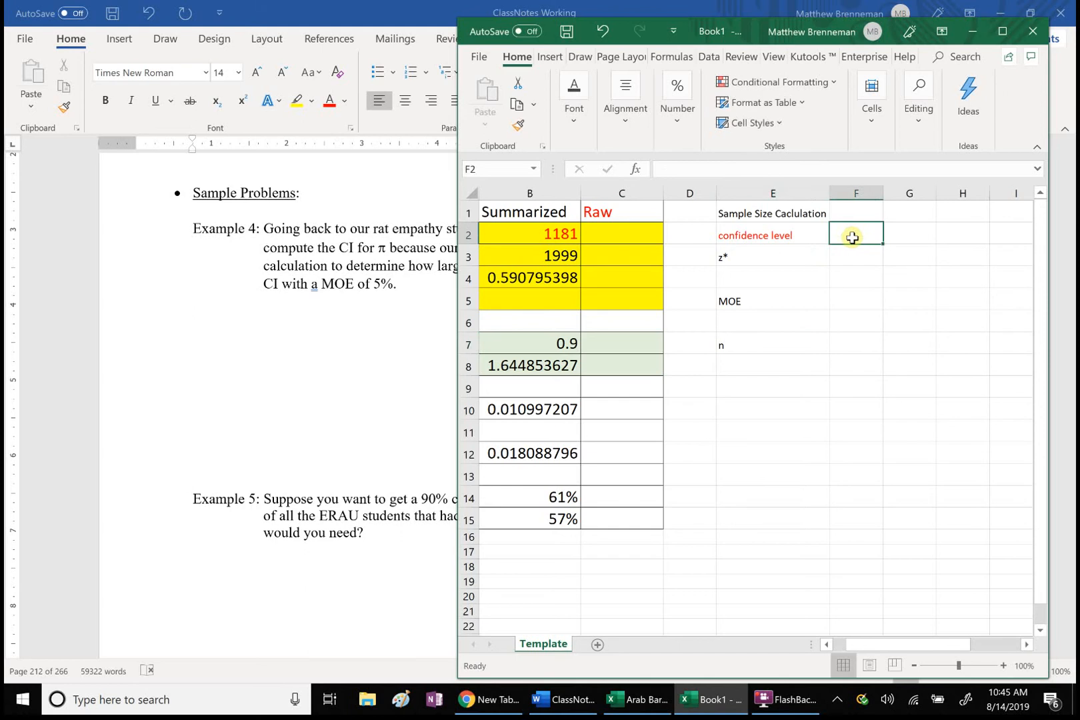
text(.95)
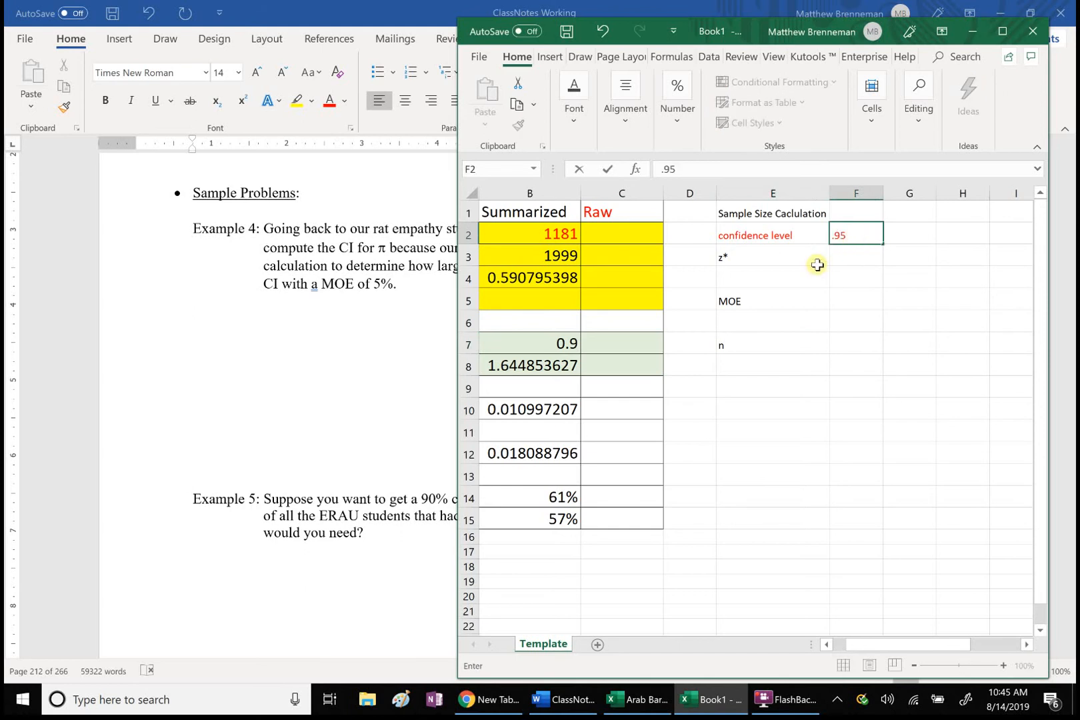
click(849, 256)
text(=)
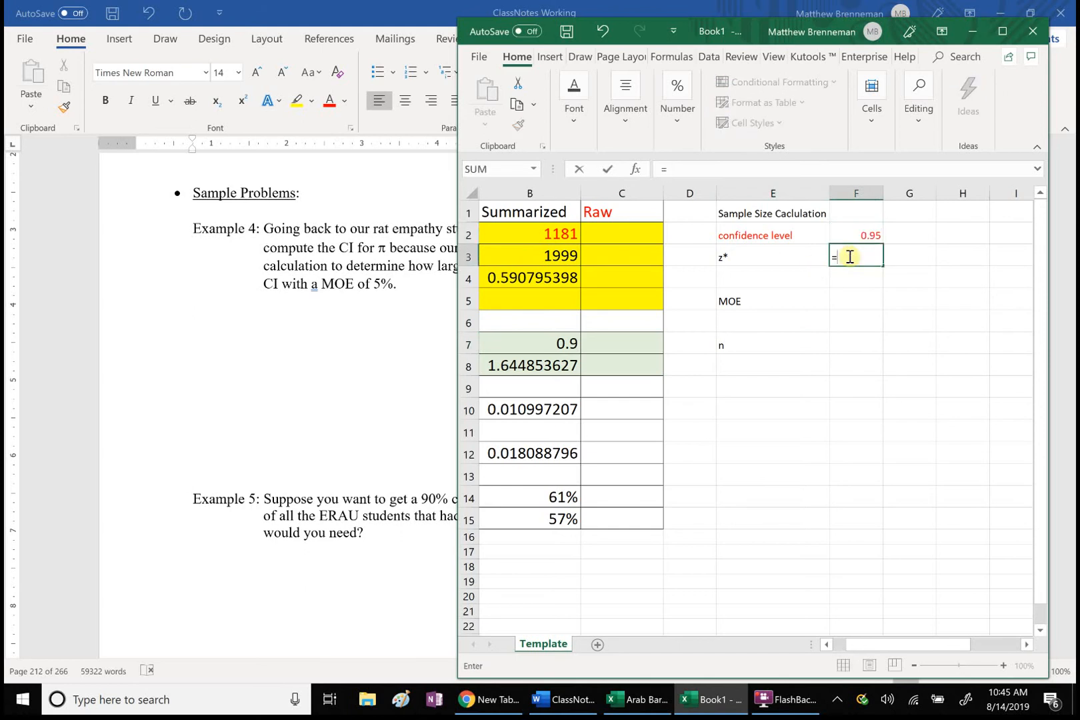
text(norm)
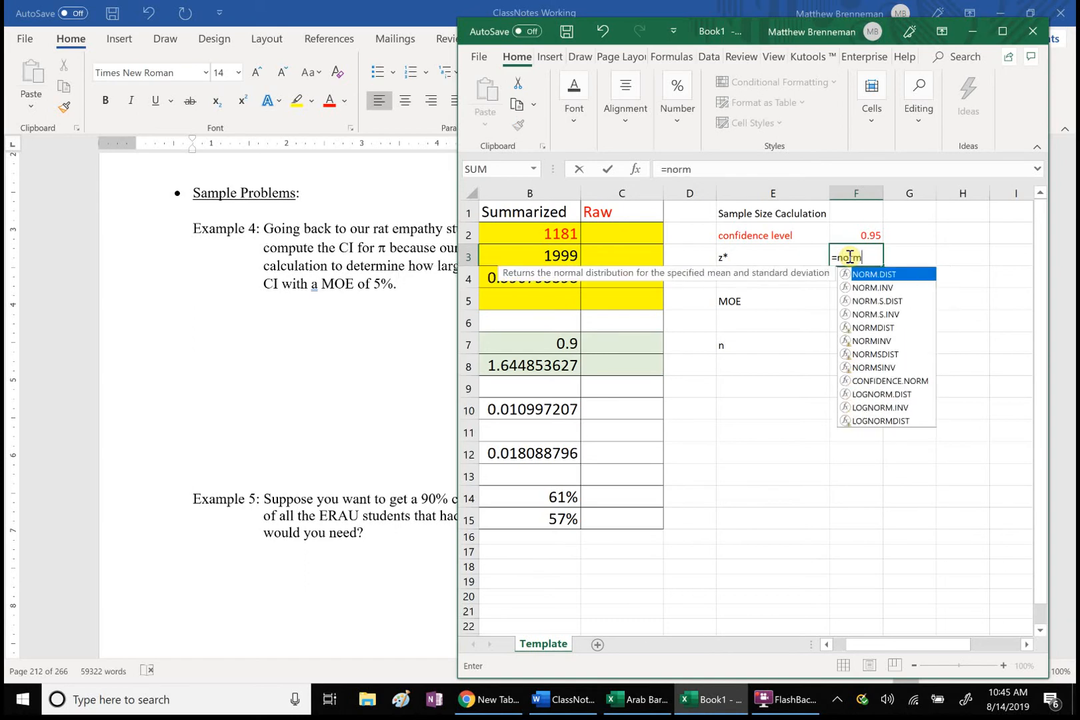
double_click(887, 315)
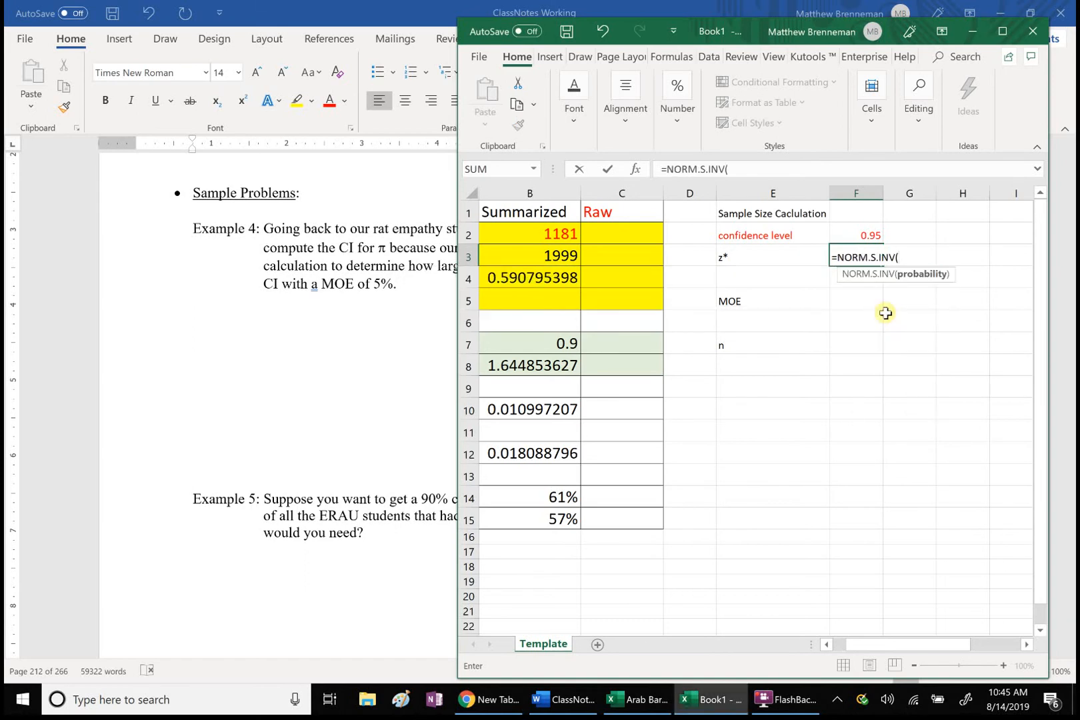
text((1+)
click(867, 237)
text()/2))
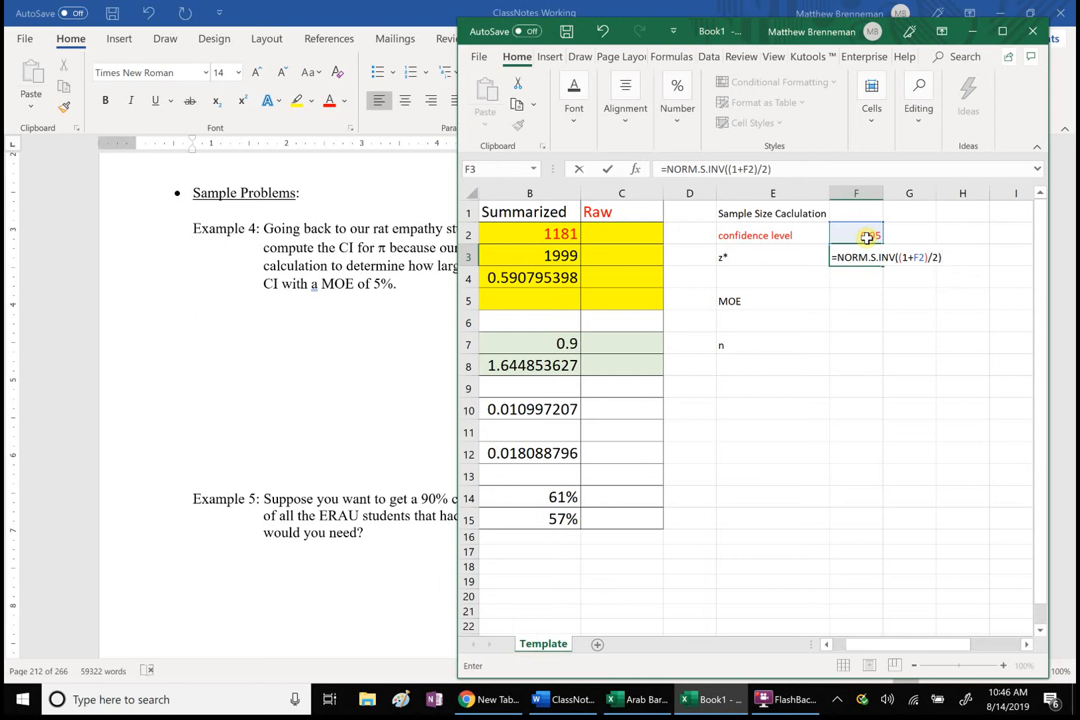
key(Return)
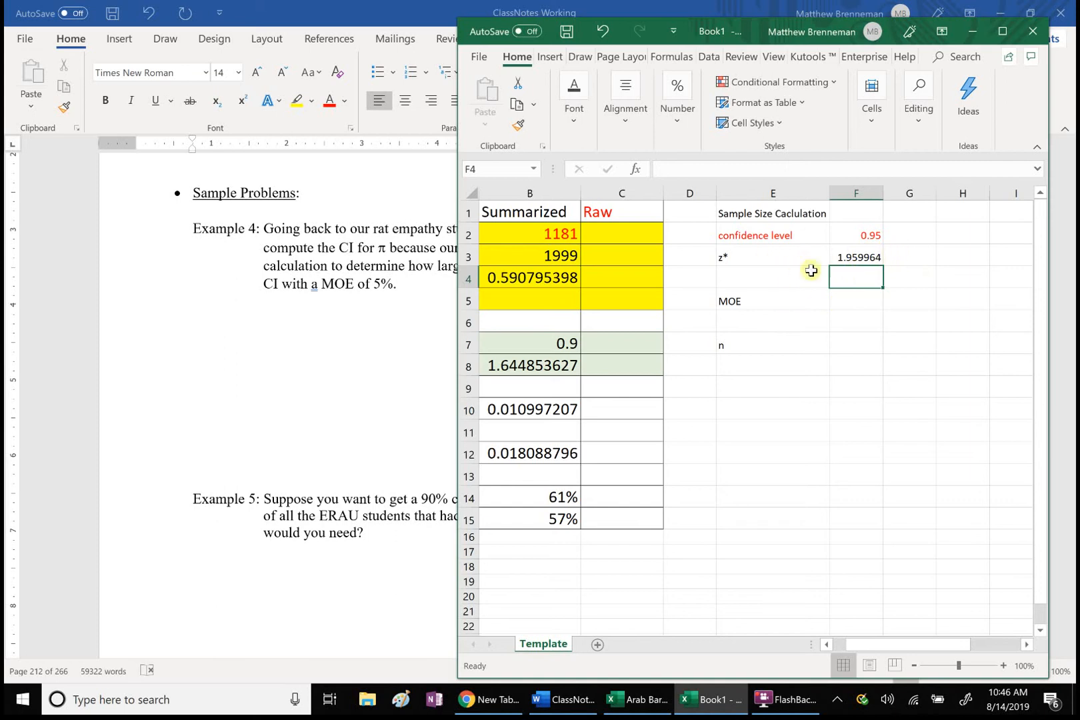
Step: Enter an MOE of 5 in F5 and compute n in F7 with =(50*F3/F5)^2
click(846, 301)
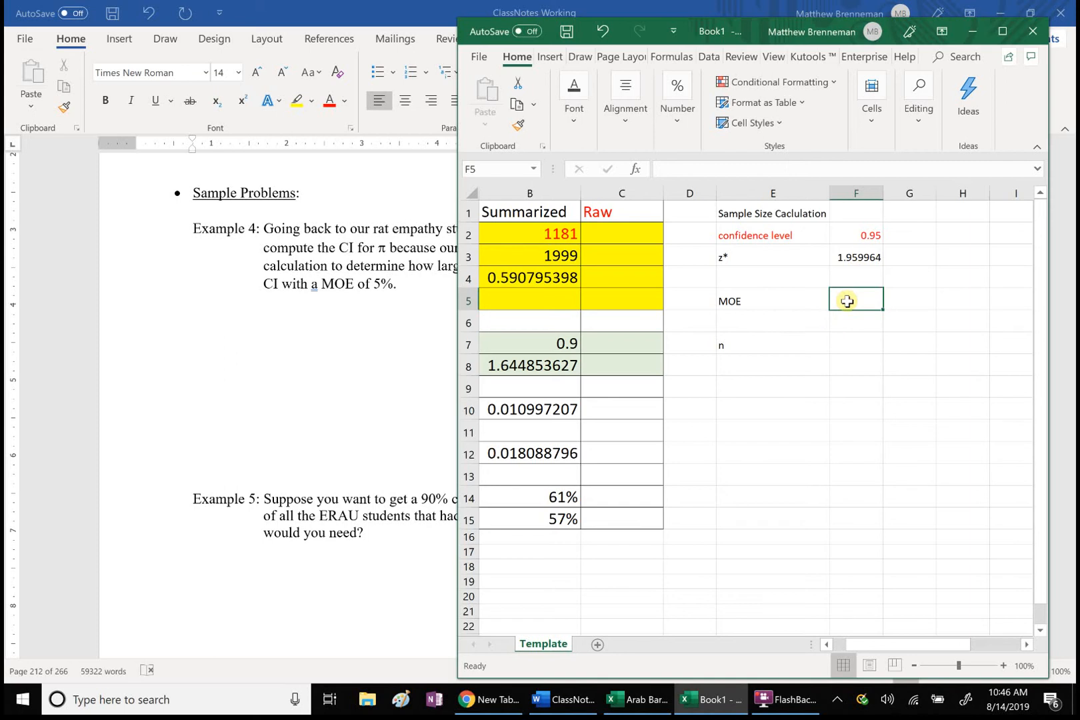
text(5)
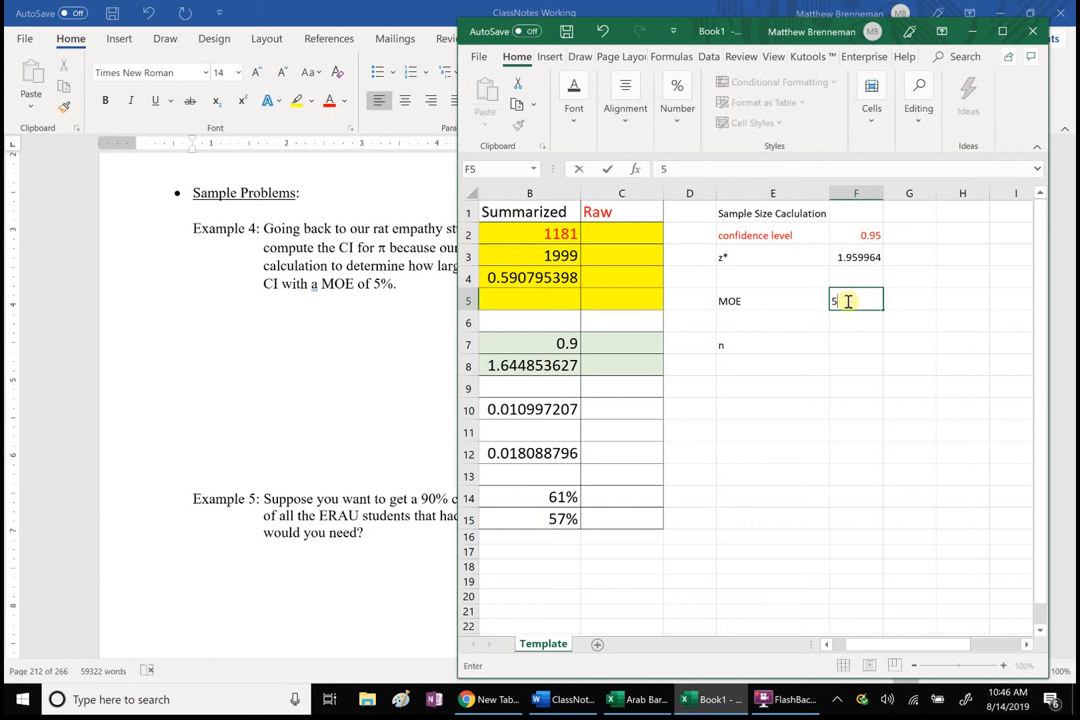
click(854, 345)
text(=)
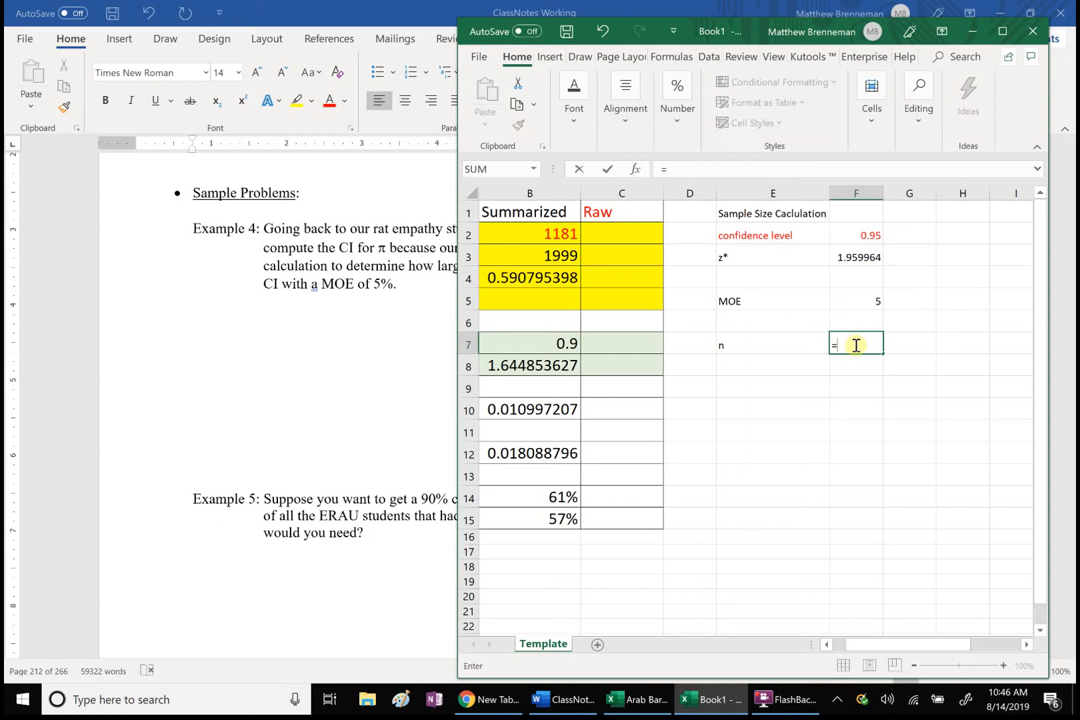
text((50*)
text(/)
click(858, 299)
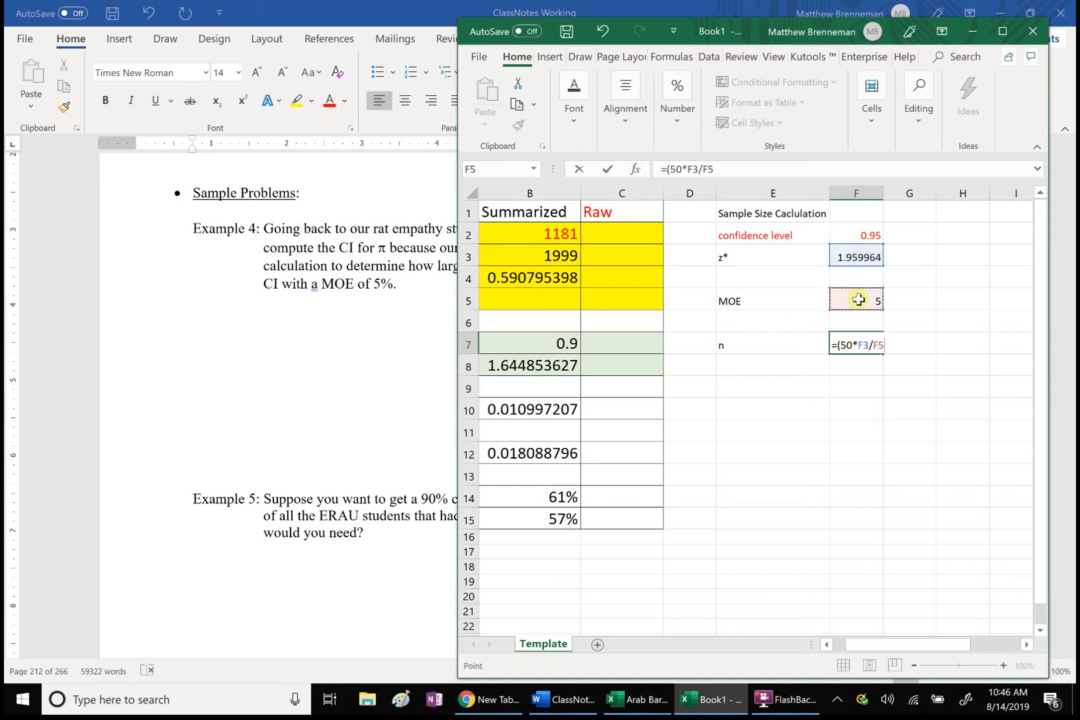
text()^2)
key(Return)
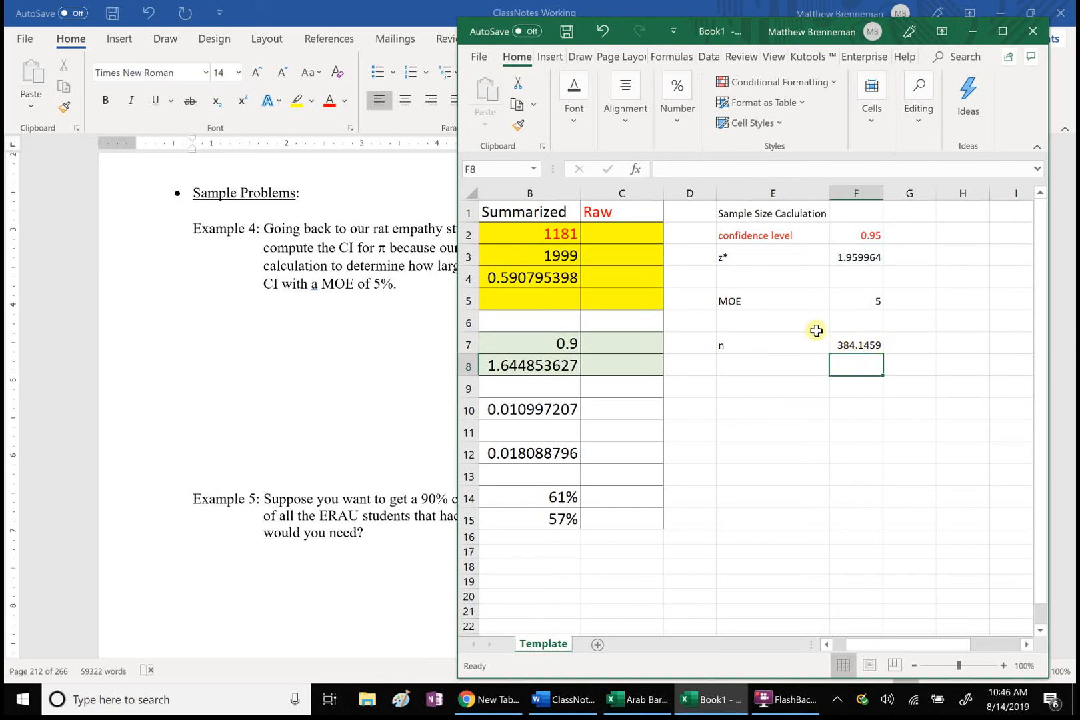
Step: Apply all borders to the sample size table E1:F7 and set its font color to black
click(738, 213)
mouse_move(739, 213)
mouse_down()
mouse_move(804, 243)
mouse_move(795, 320)
mouse_move(865, 341)
mouse_up()
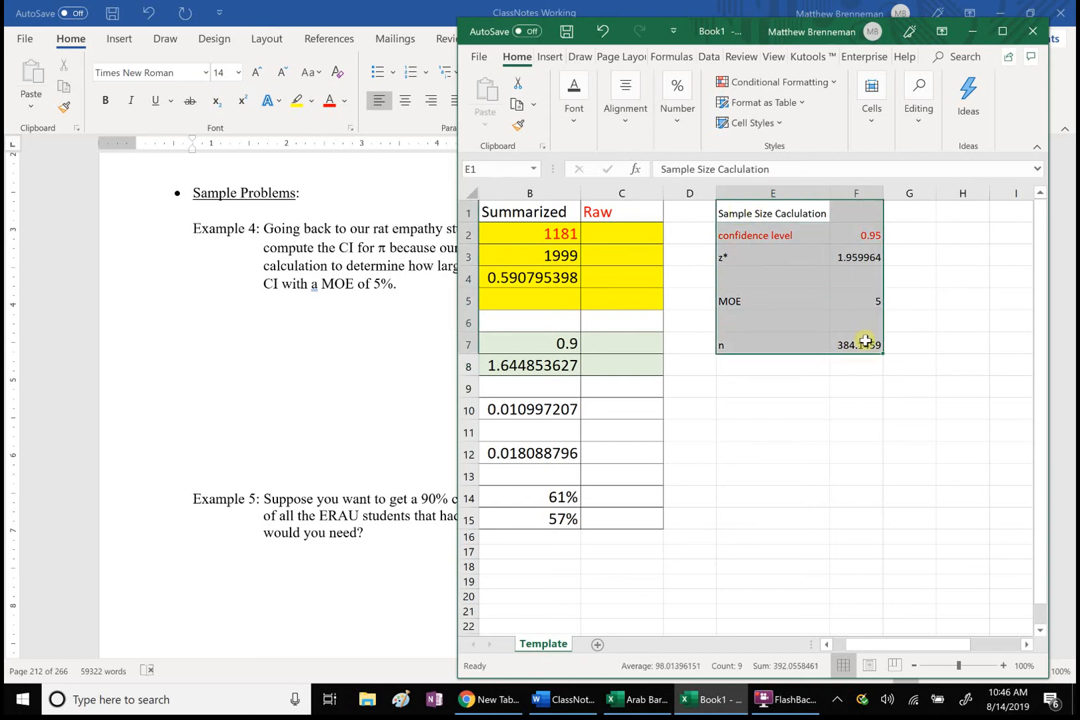
right_click(825, 312)
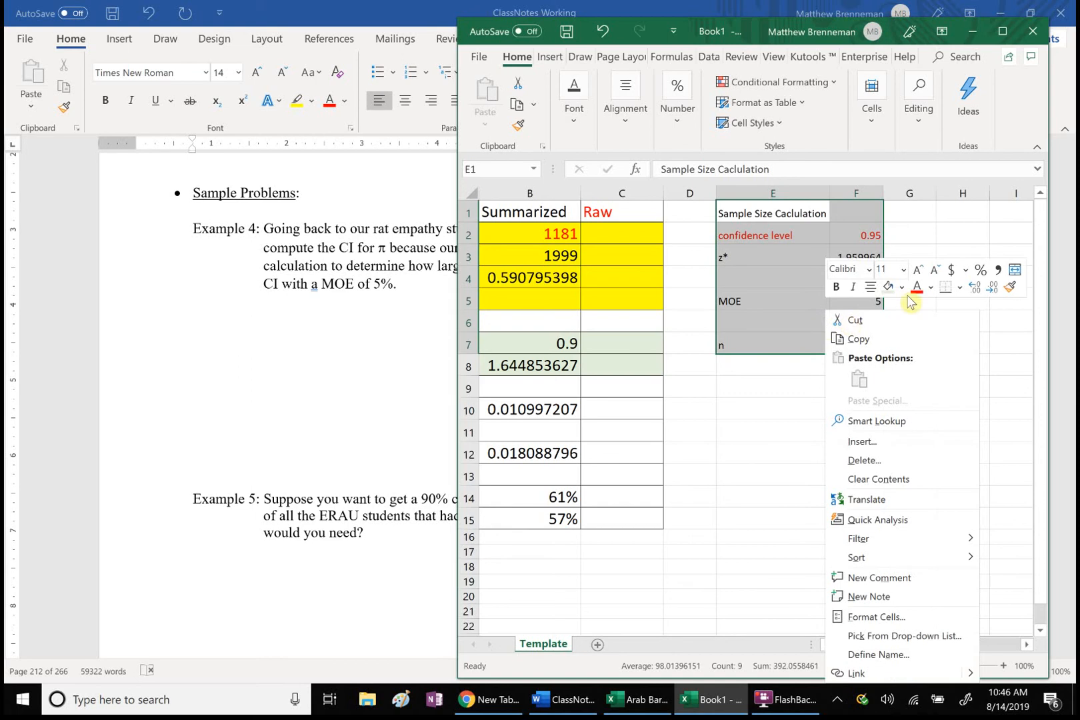
click(959, 287)
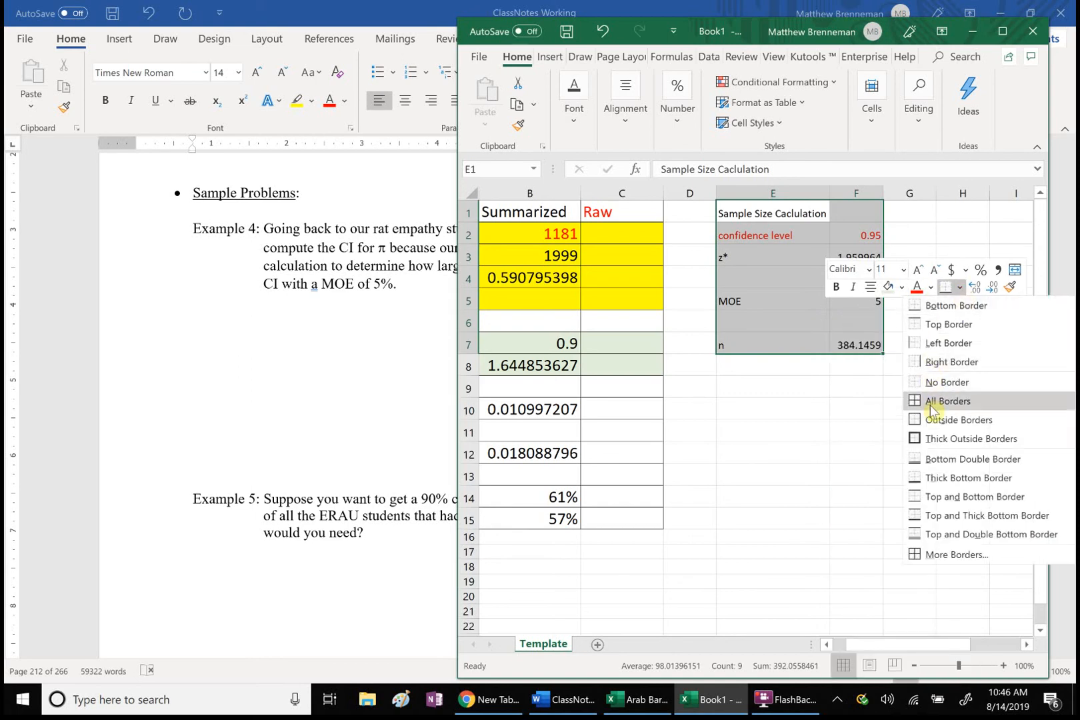
click(931, 404)
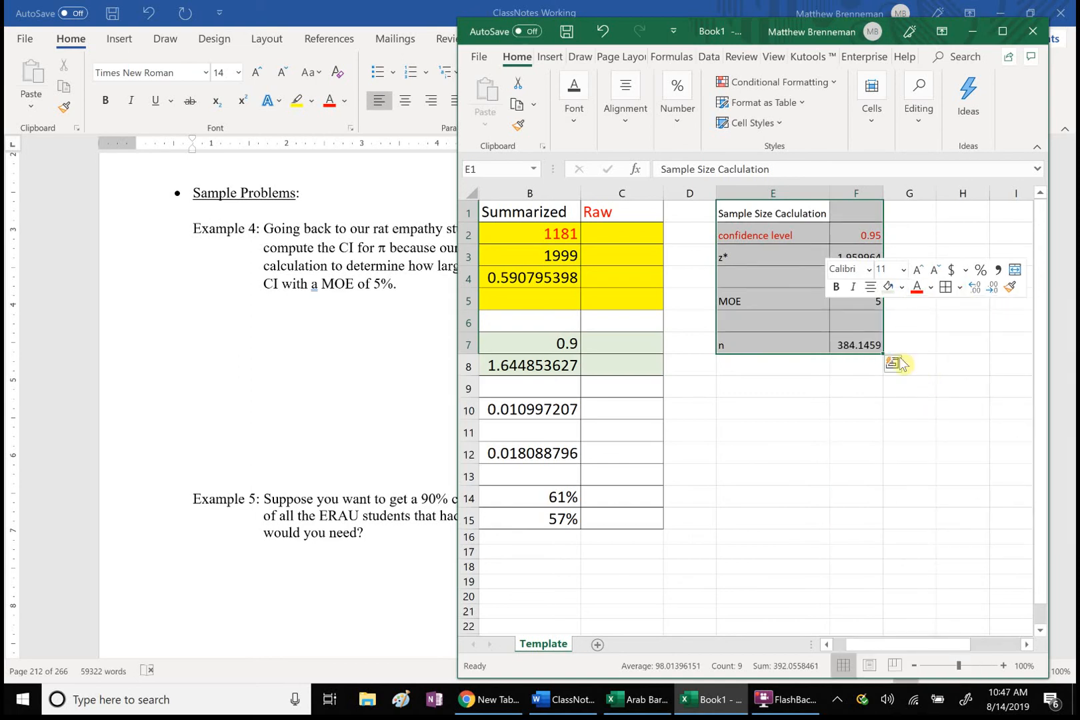
click(932, 292)
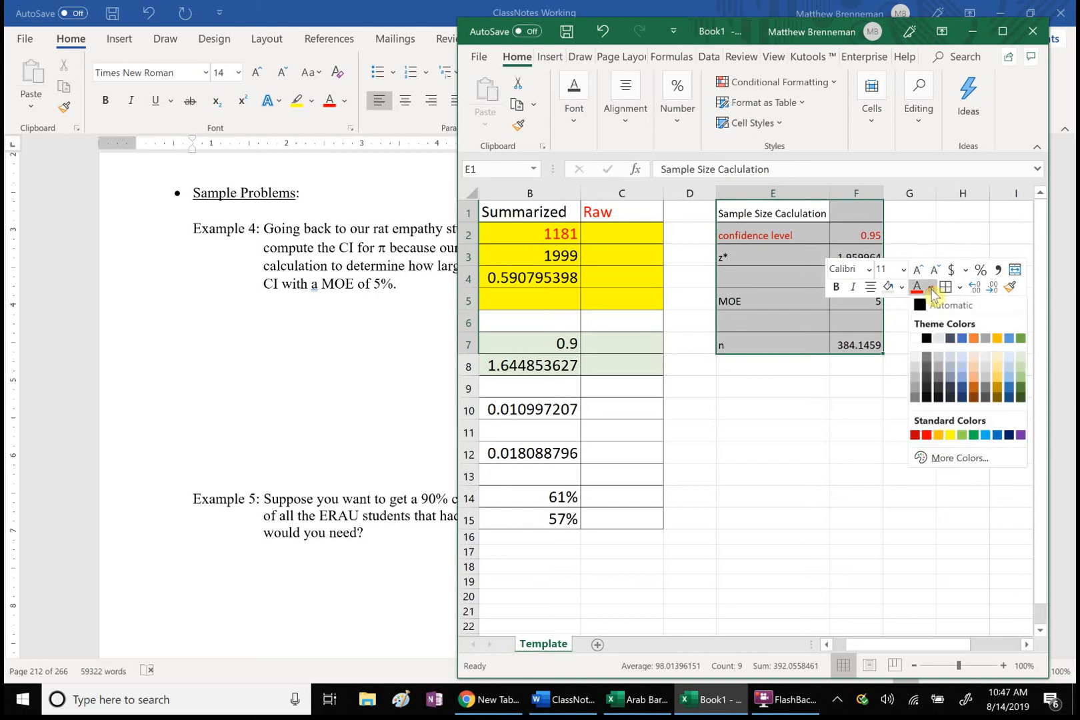
click(925, 340)
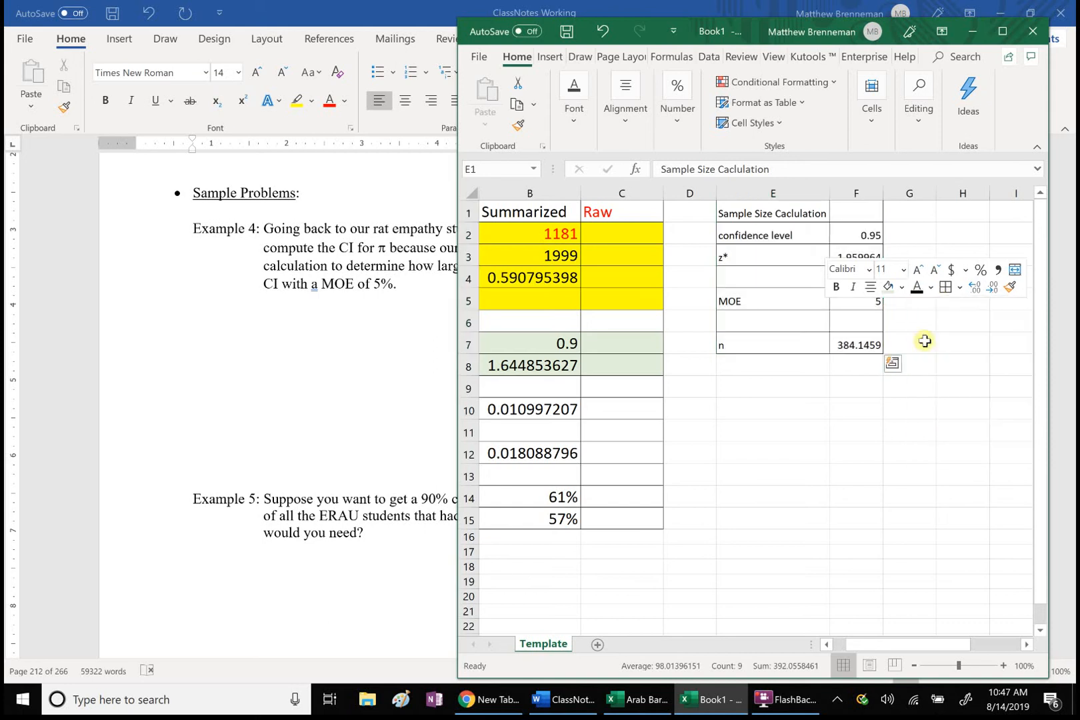
click(736, 424)
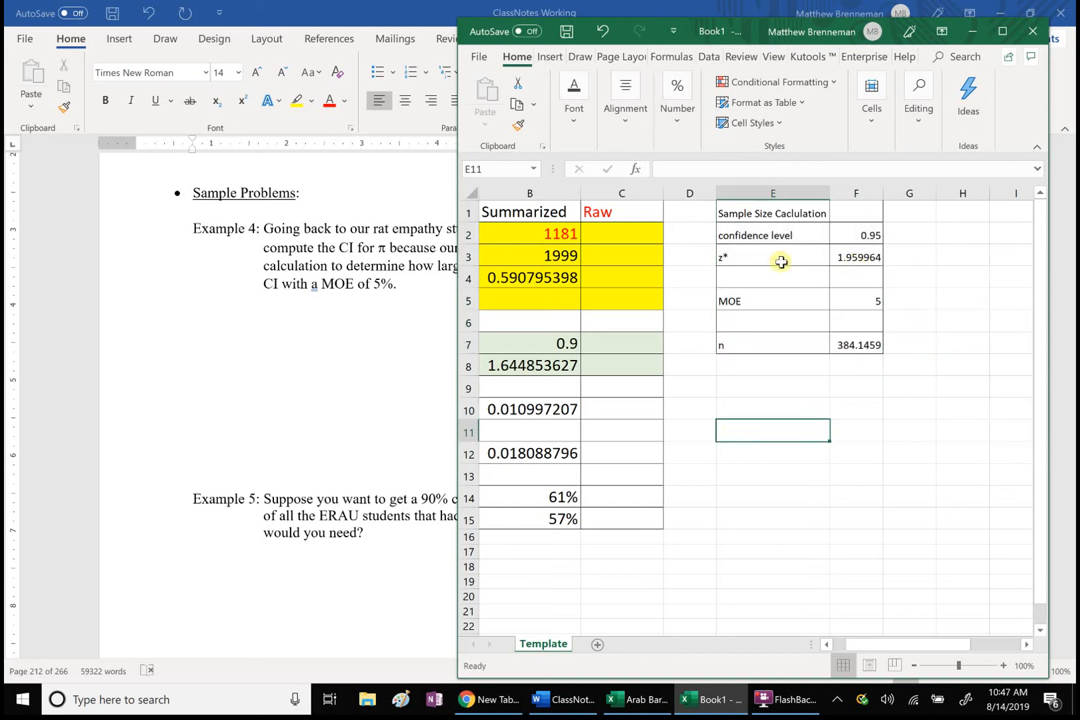
Step: Enter the label "n est for 95% CI = (100/MOE)^2" in E8 and autofit column E
click(764, 369)
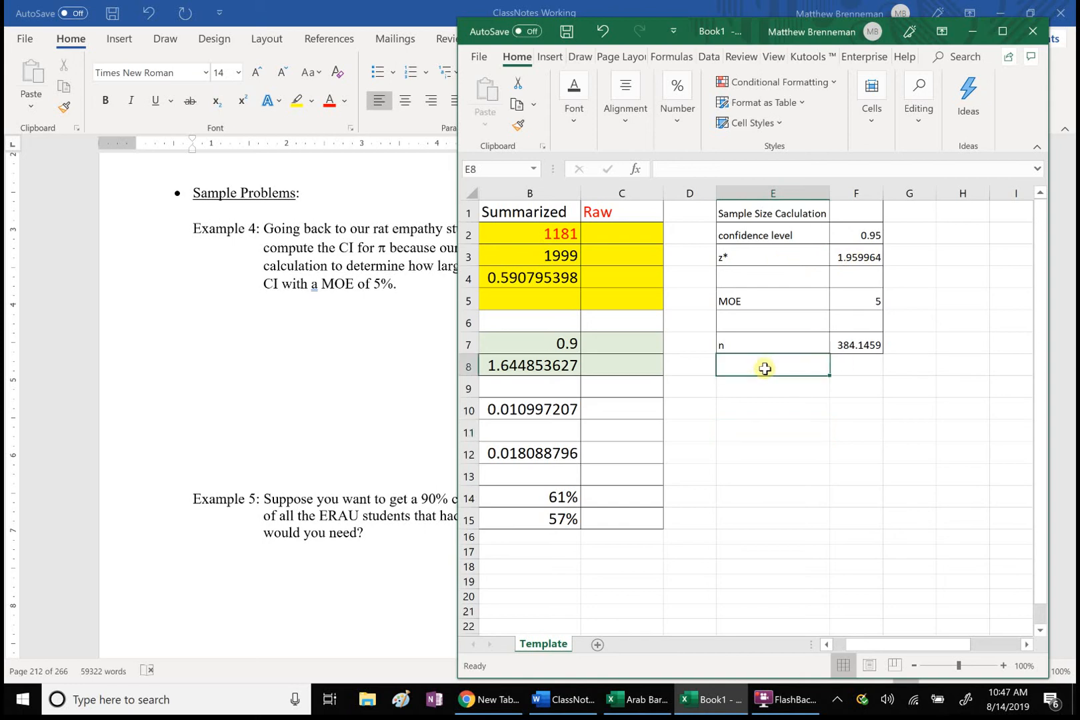
text(n est)
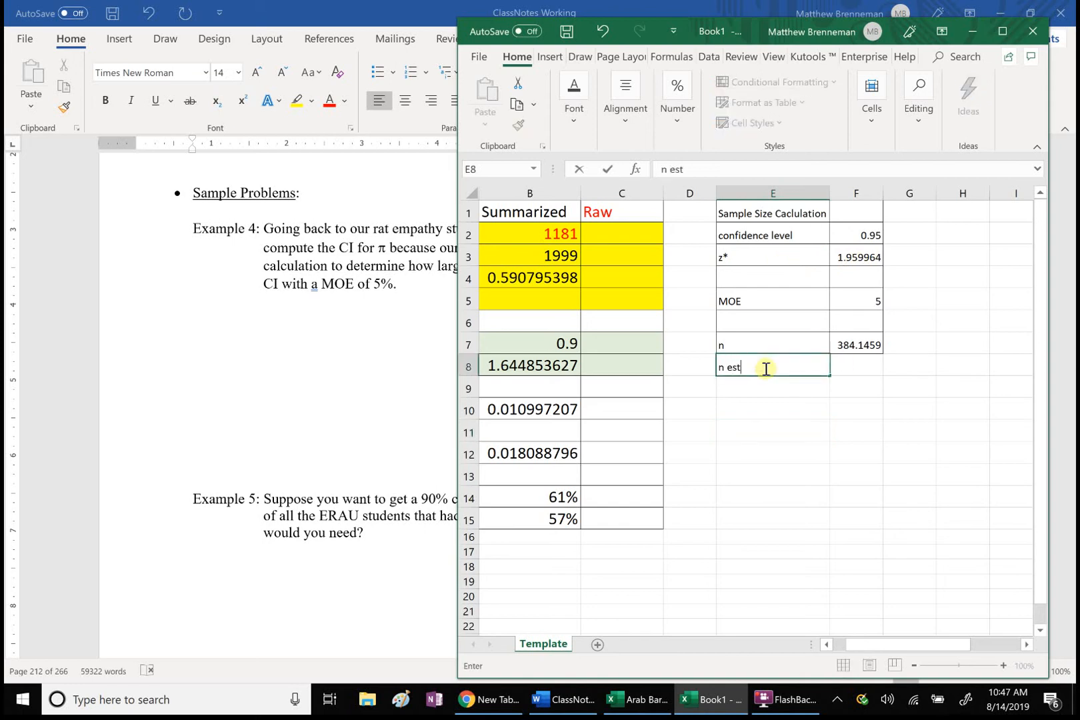
text( for 95% CI = ()
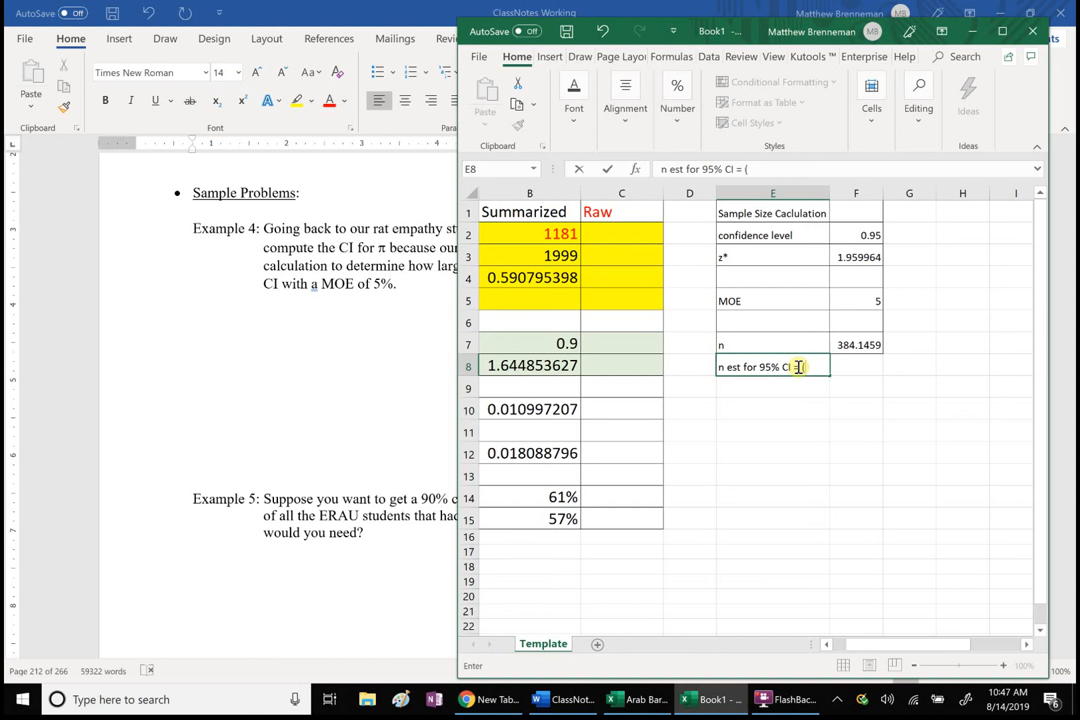
text(00/MOE)^2)
click(878, 403)
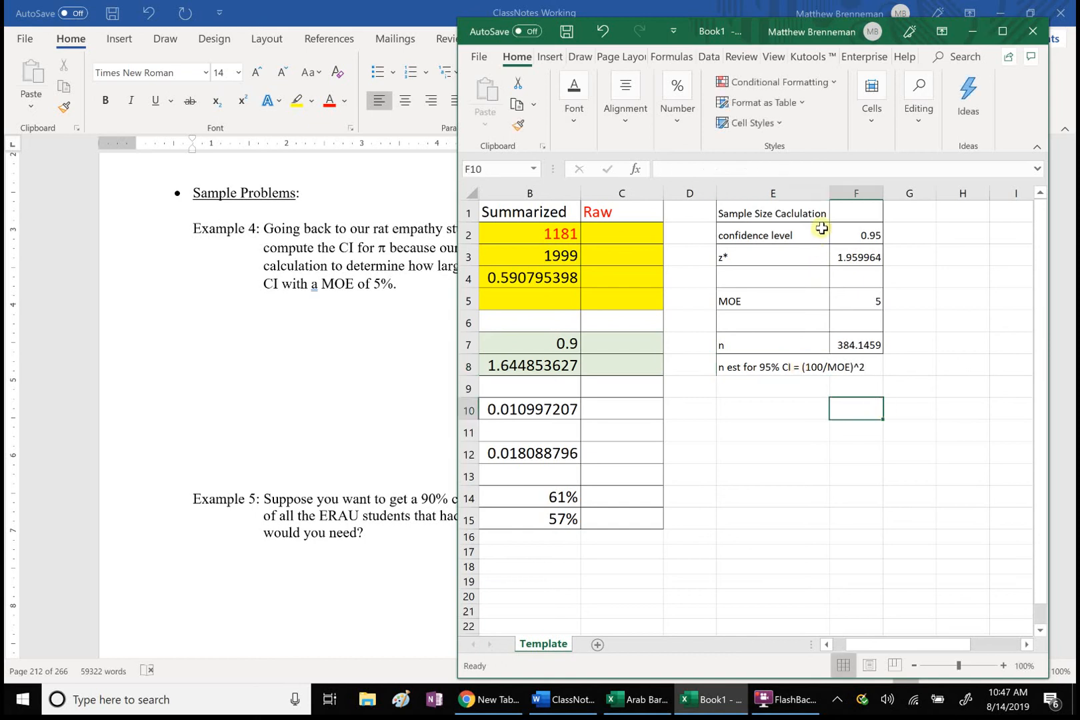
double_click(830, 193)
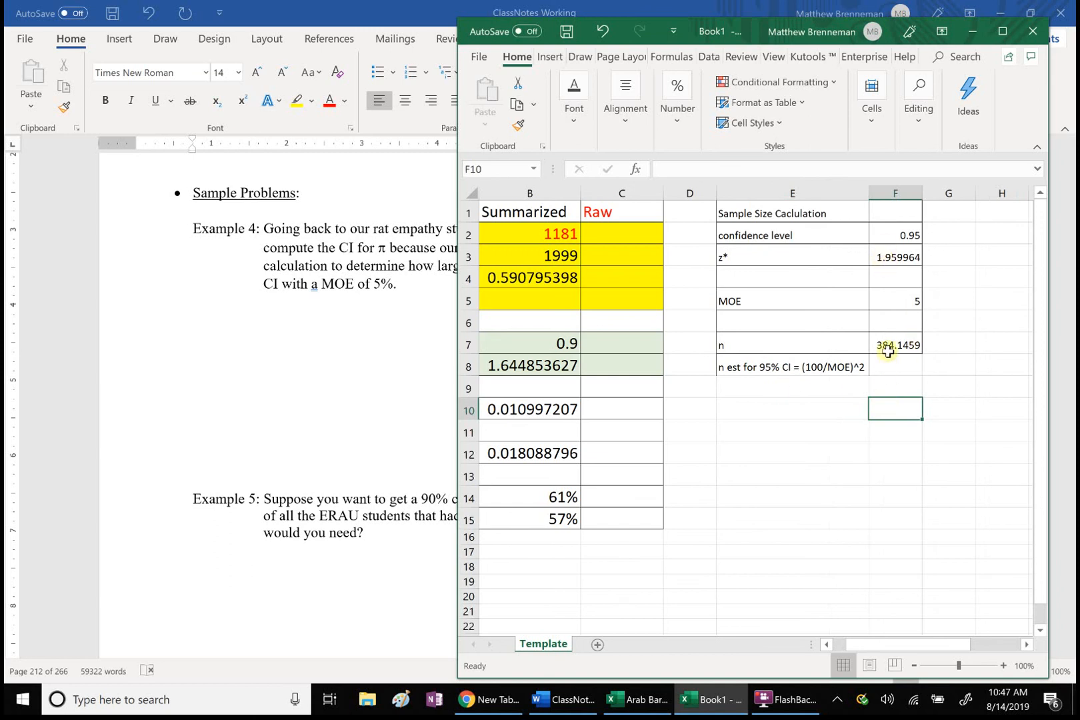
Step: Compute the quick sample size estimate in F8 with =(100/F5)^2
click(888, 369)
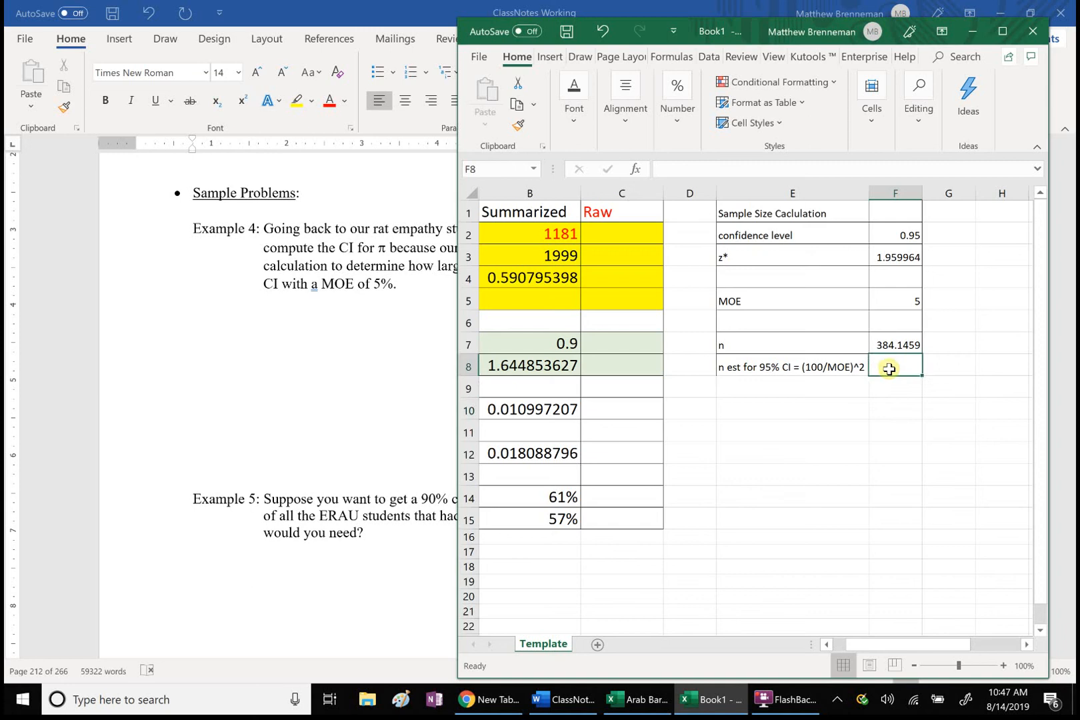
text(=(100/)
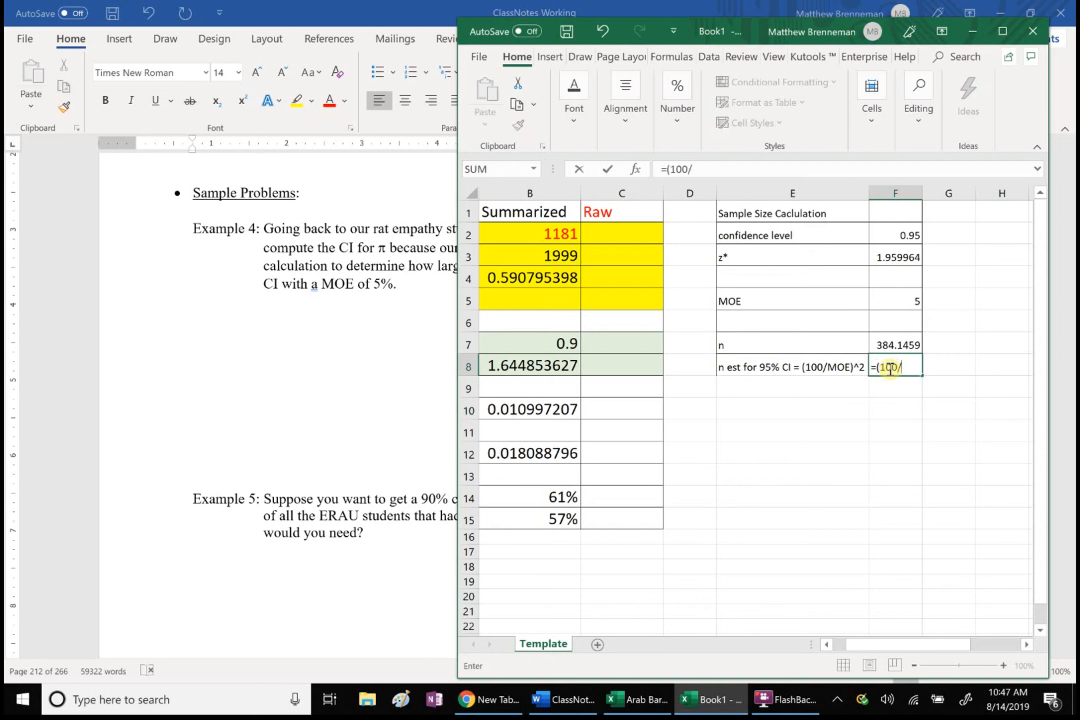
click(911, 297)
text()^)
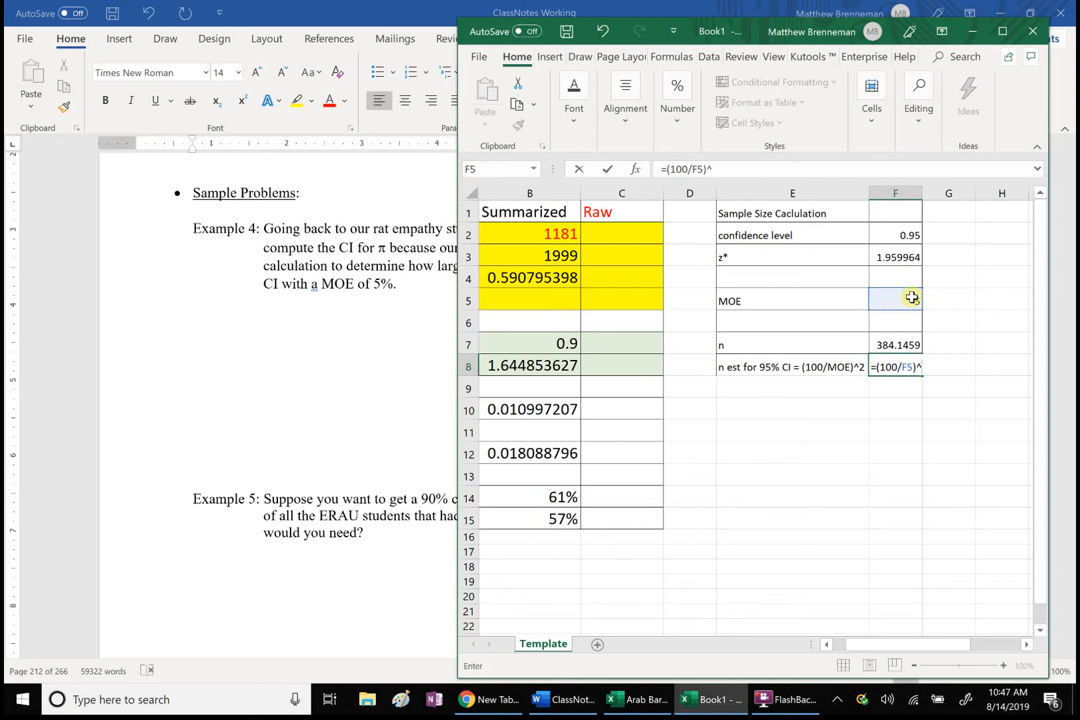
text(2)
key(Return)
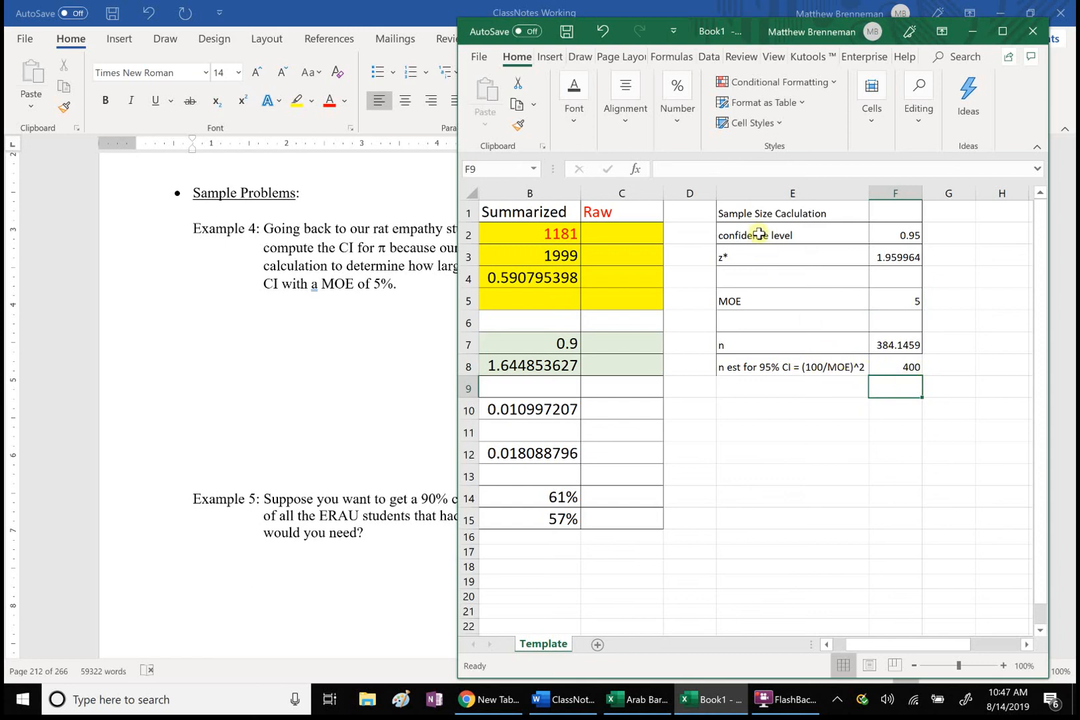
Step: Fill the confidence level and z* rows (E2:F3) with the lightest green theme color
drag(752, 232, 885, 258)
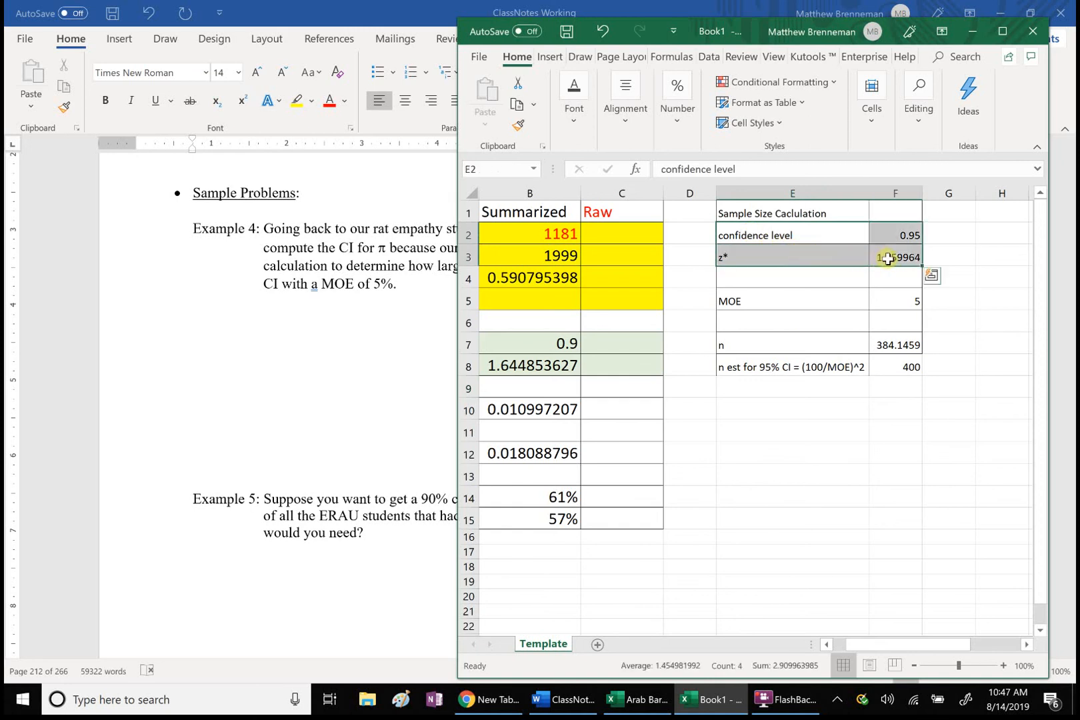
right_click(836, 260)
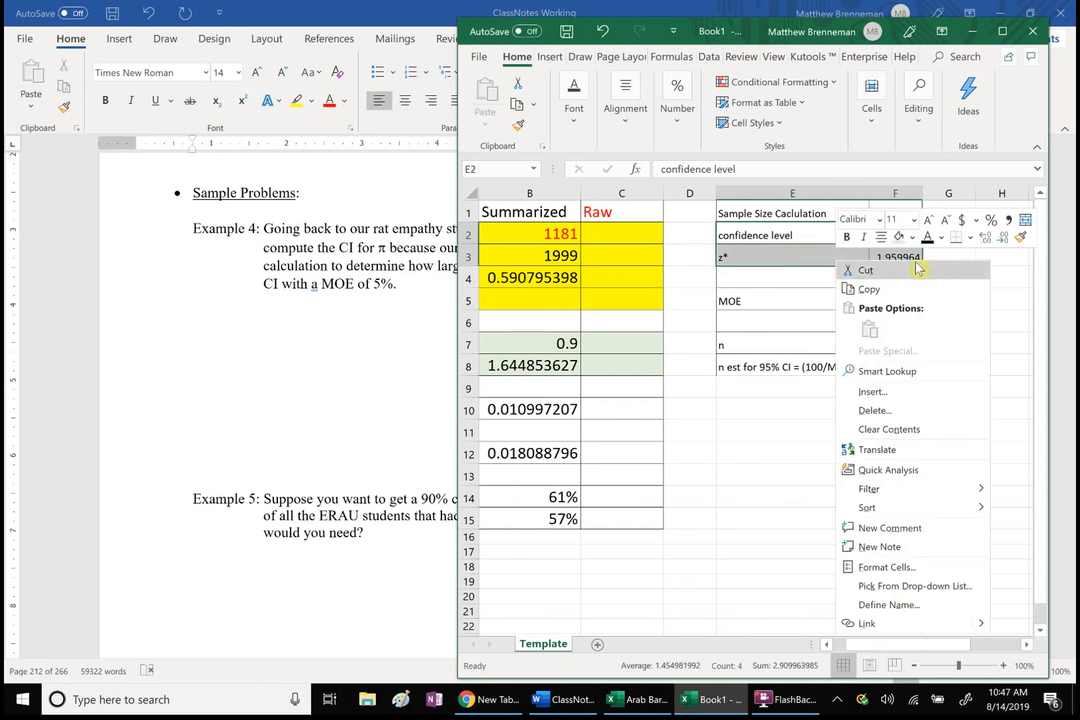
click(913, 237)
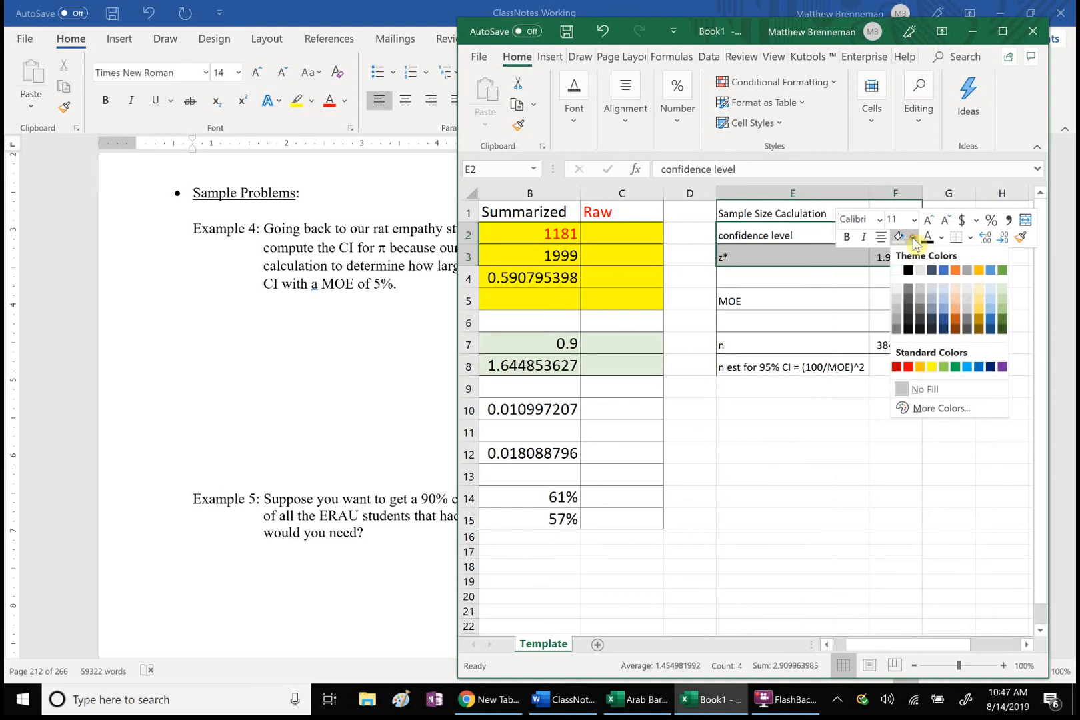
click(1003, 288)
click(752, 472)
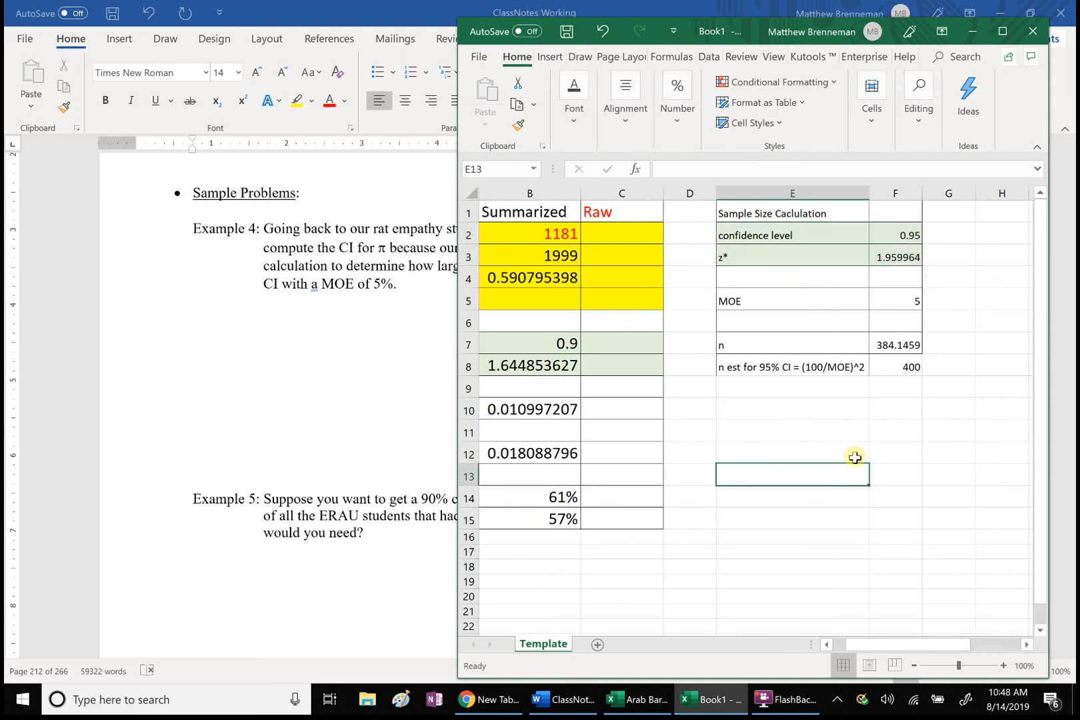
Step: Set the sample size table E1:F8 to font size 14 and autofit column E to its labels
drag(747, 214, 902, 369)
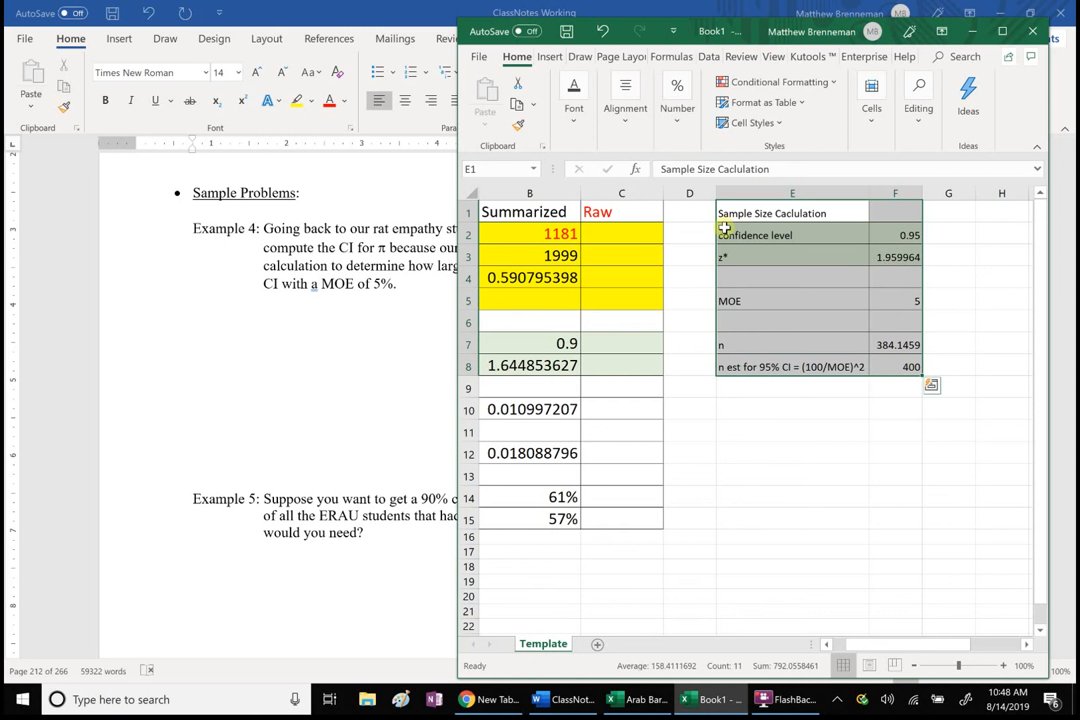
click(575, 127)
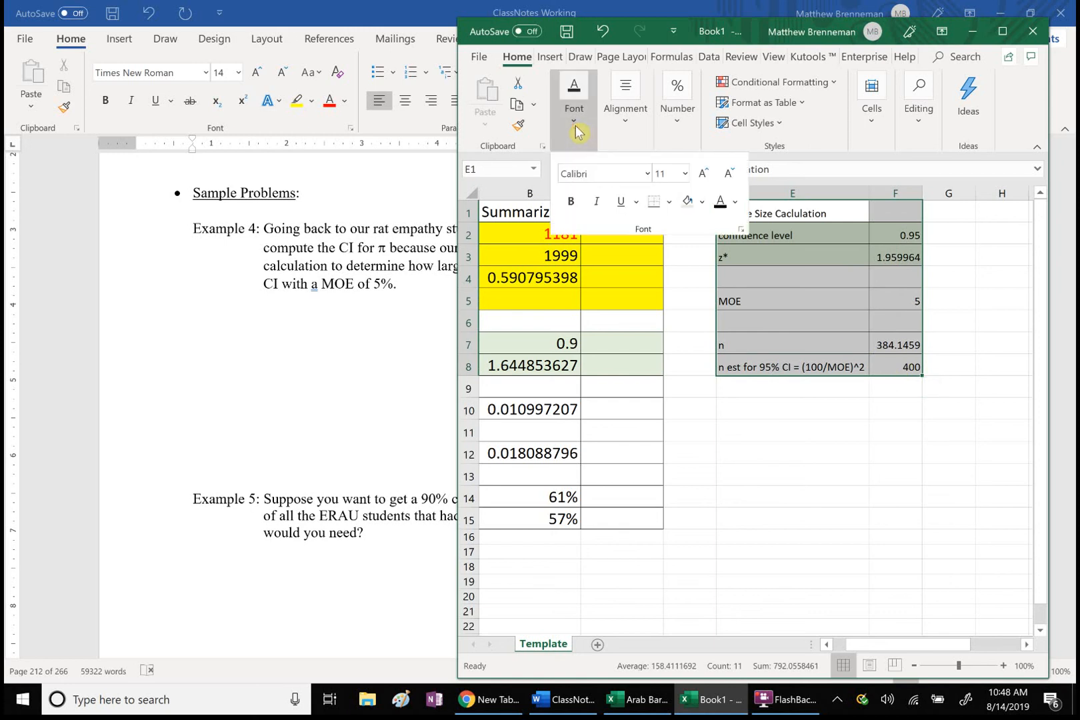
click(685, 174)
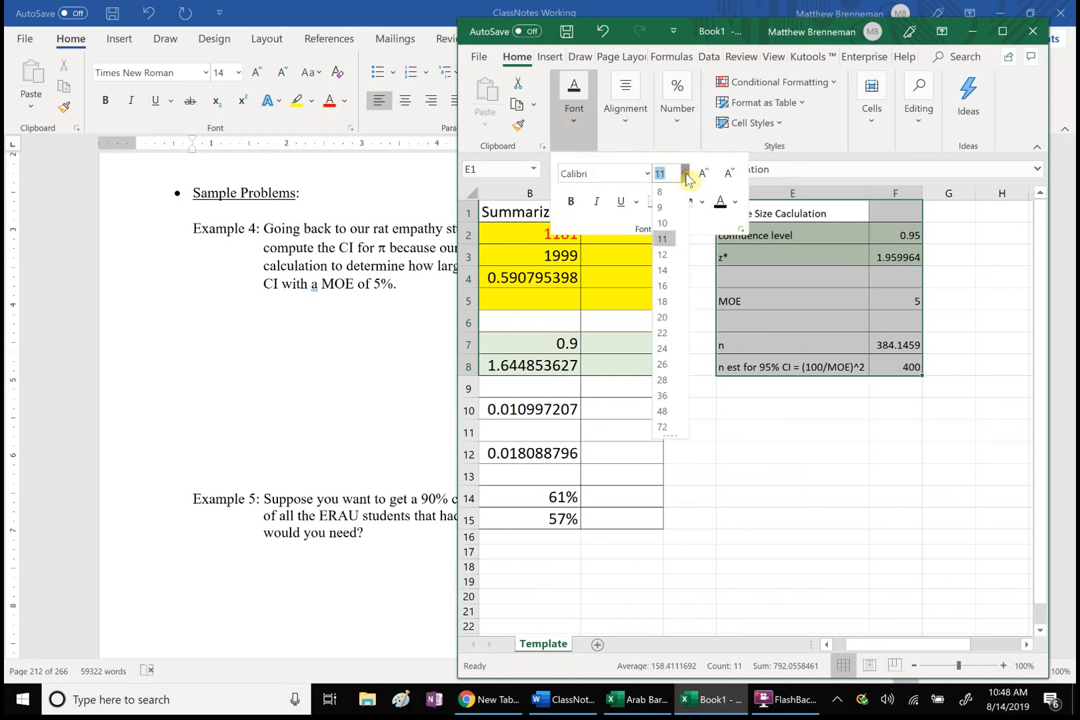
click(664, 271)
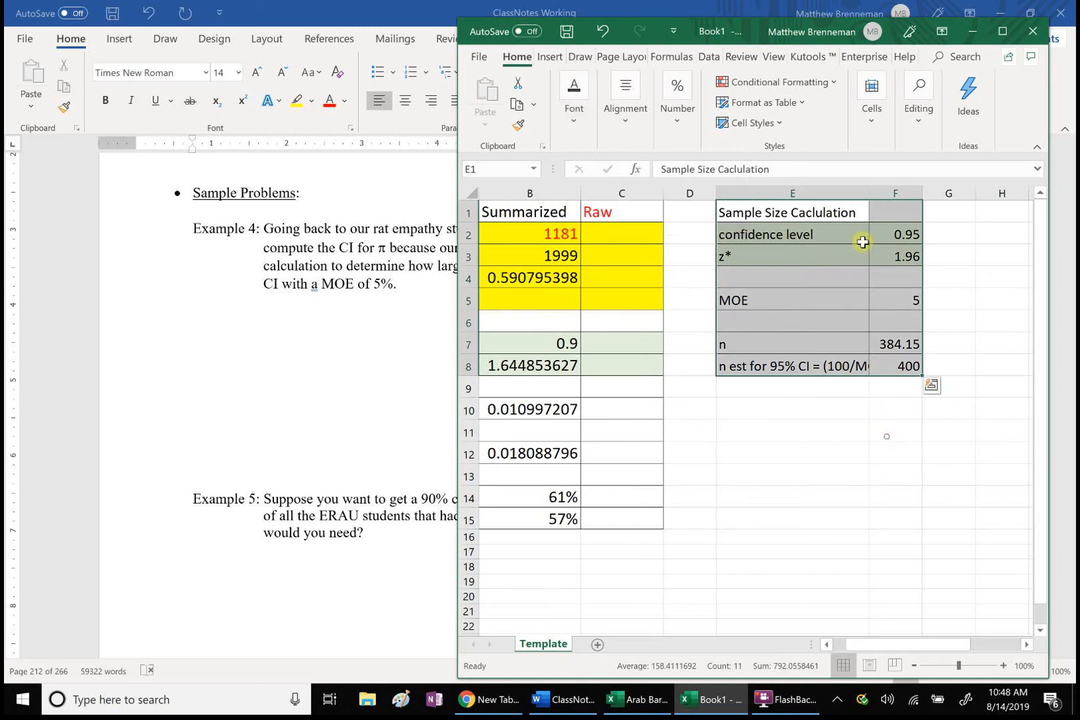
double_click(869, 194)
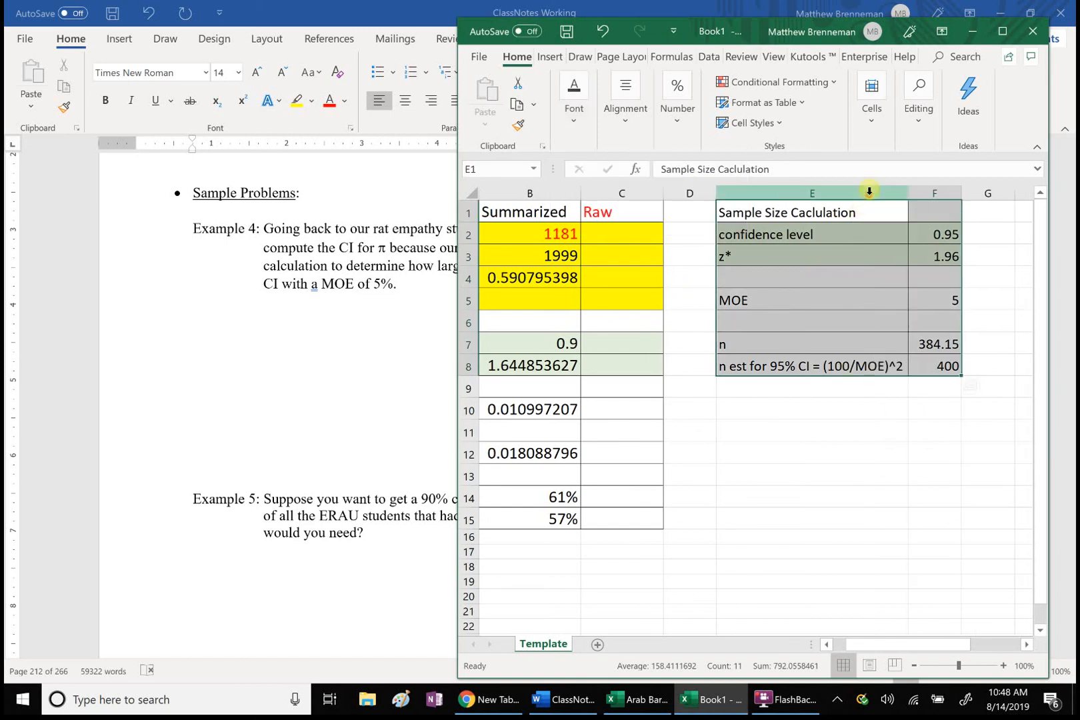
click(806, 478)
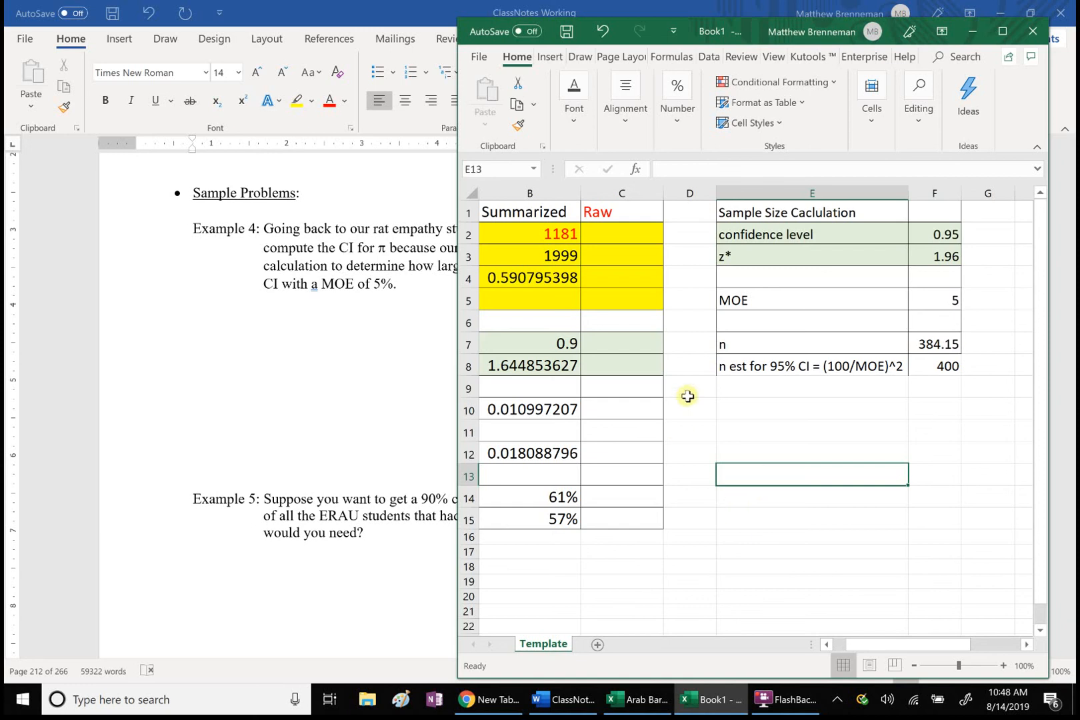
click(773, 705)
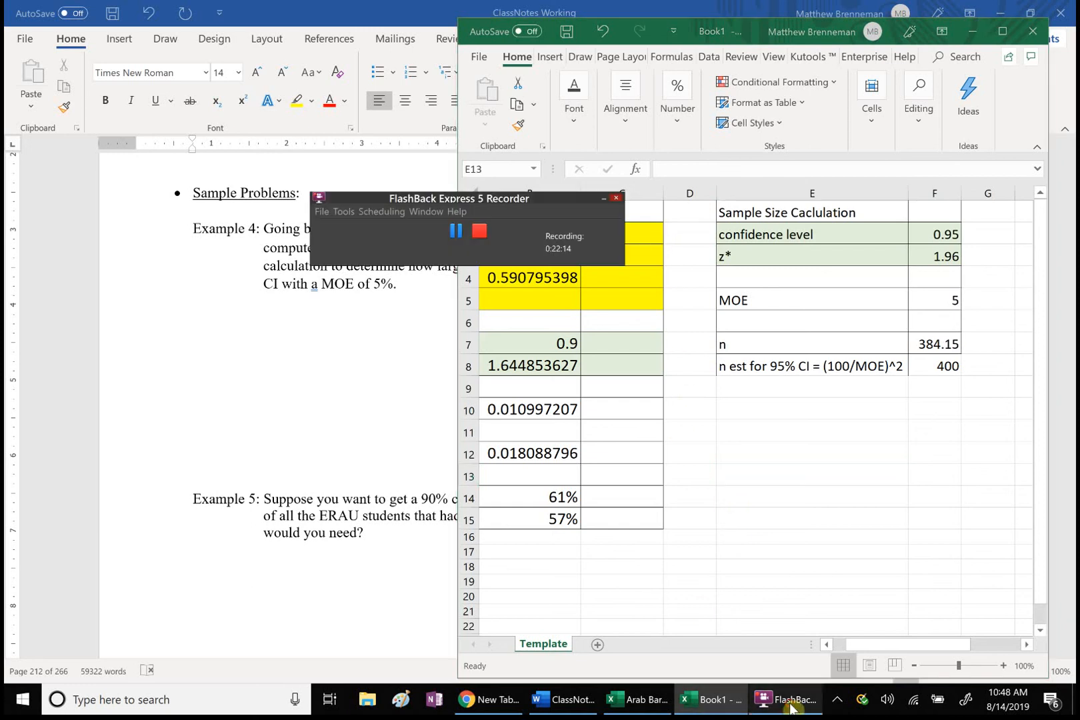